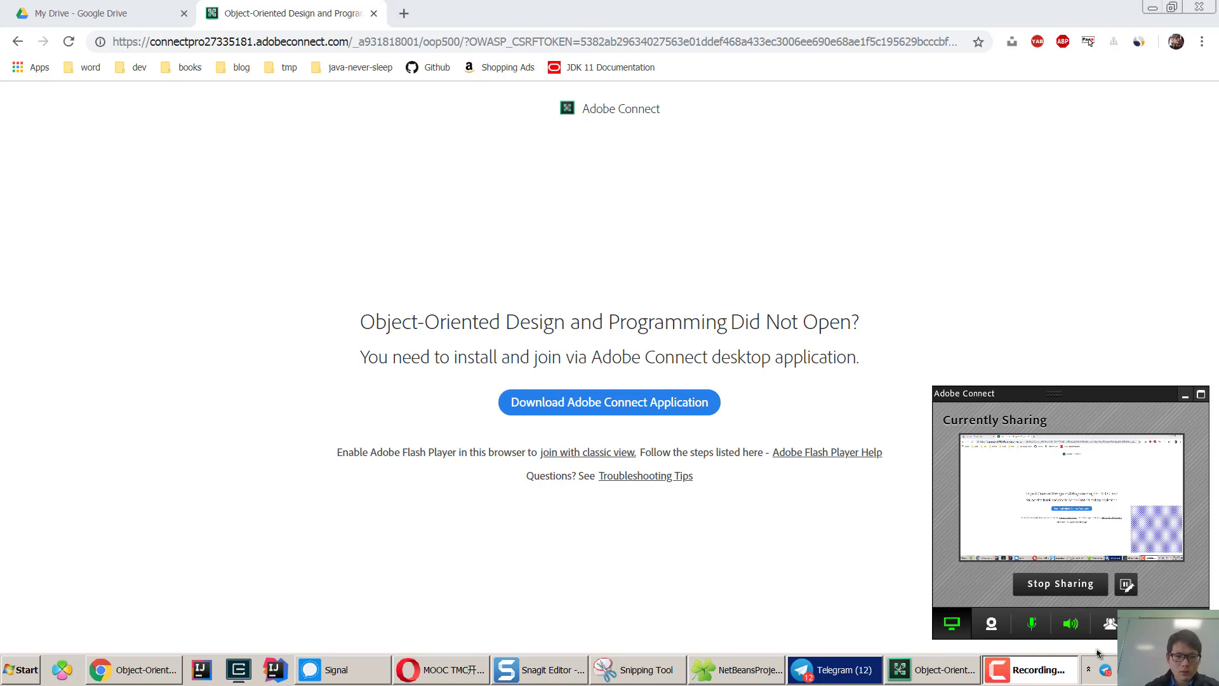
# Switch to the Opera window showing the MOOC TMC setup document.
pyautogui.click(440, 673)
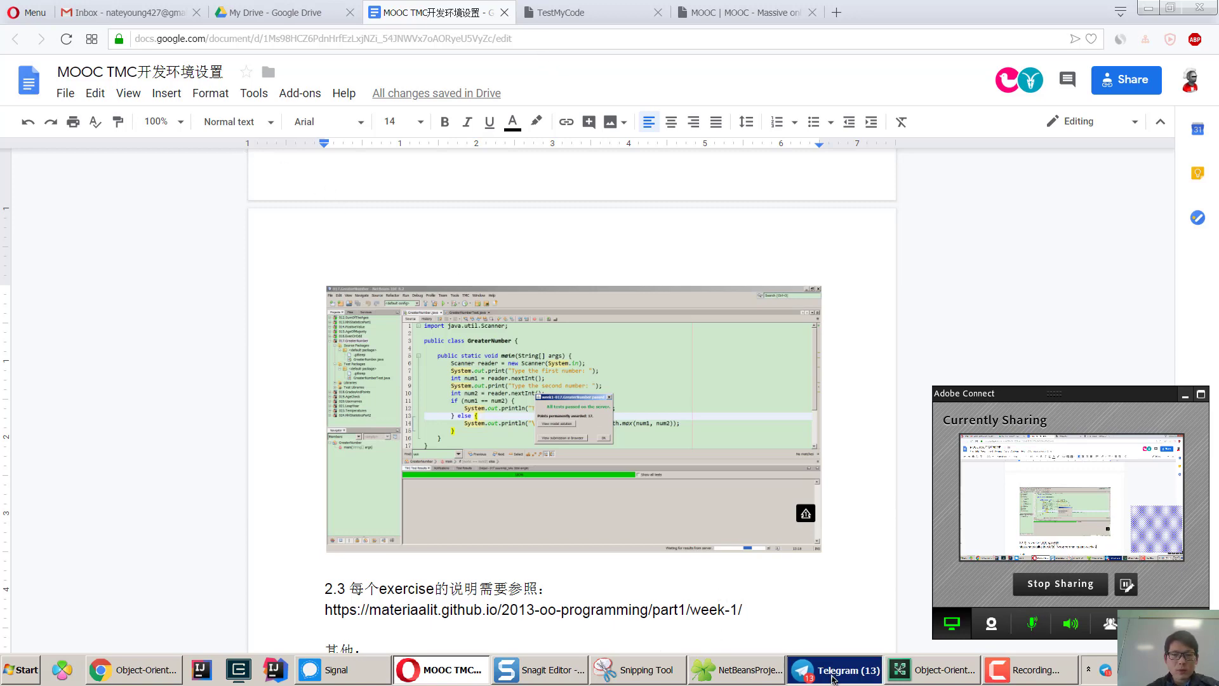
# Open the document's tmc.mooc.fi/user/new registration link in a new tab.
pyautogui.click(834, 669)
pyautogui.click(833, 669)
pyautogui.click(553, 41)
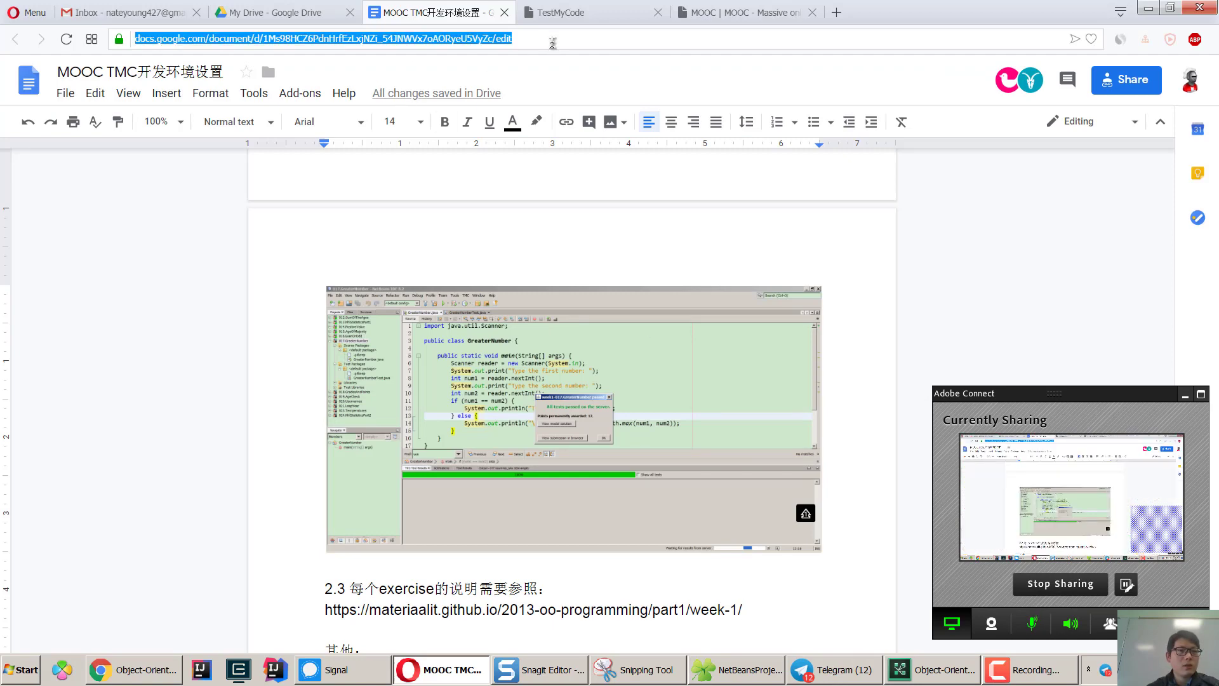
pyautogui.scroll(10, 706, 267)
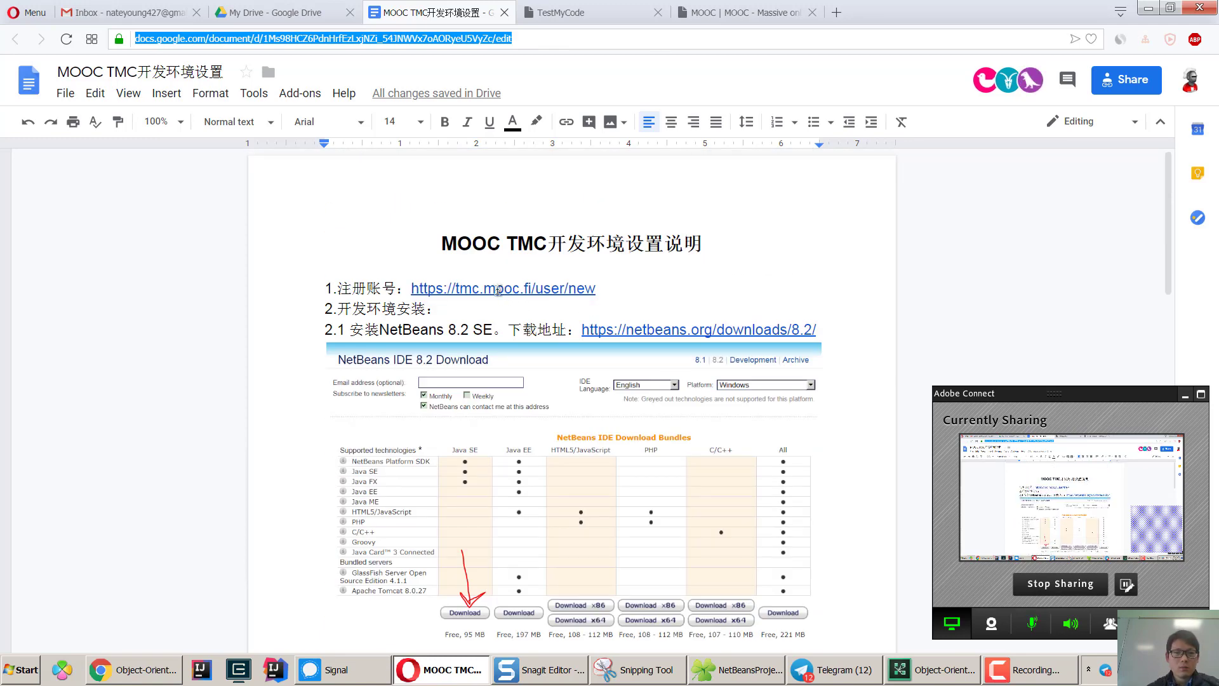
pyautogui.click(496, 288)
pyautogui.click(520, 313)
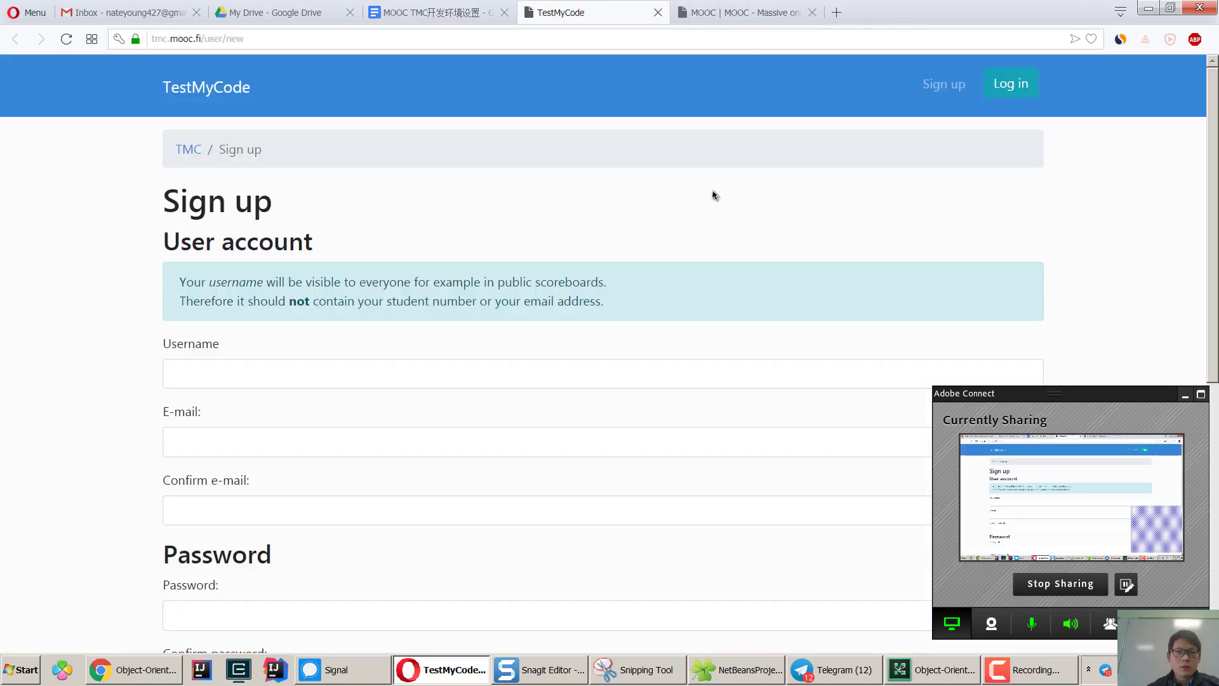
# Enter the username and e-mail address, and paste the e-mail into Confirm e-mail.
pyautogui.click(230, 370)
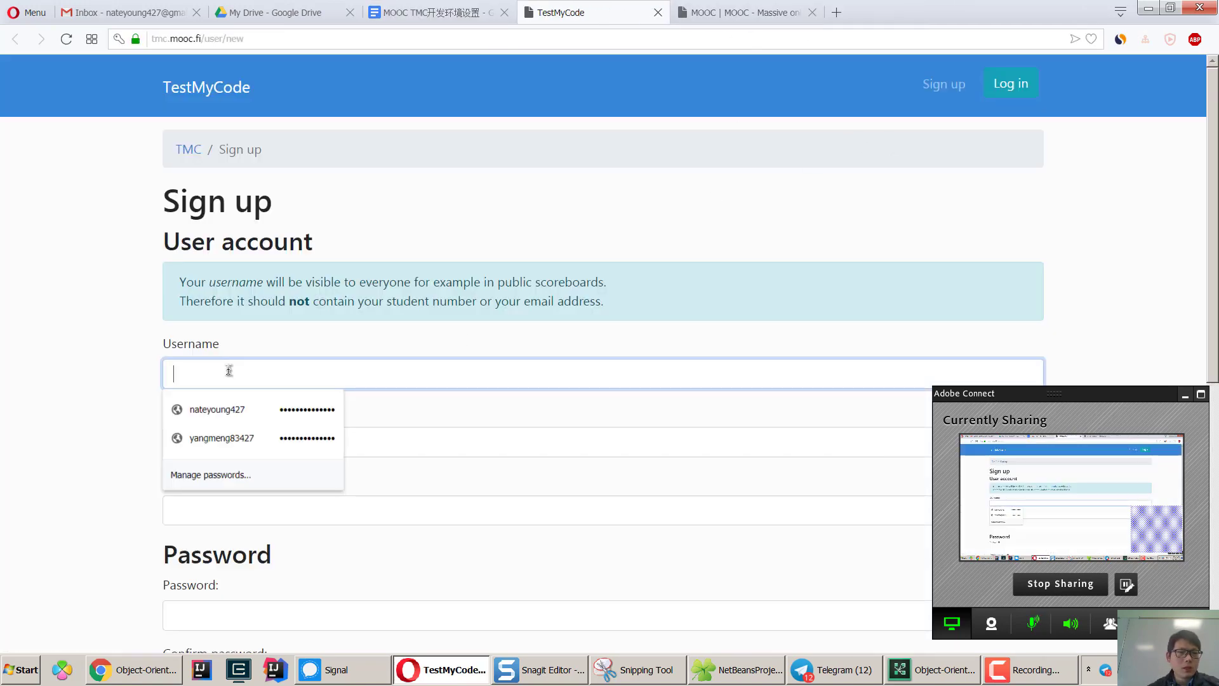
pyautogui.write('ny')
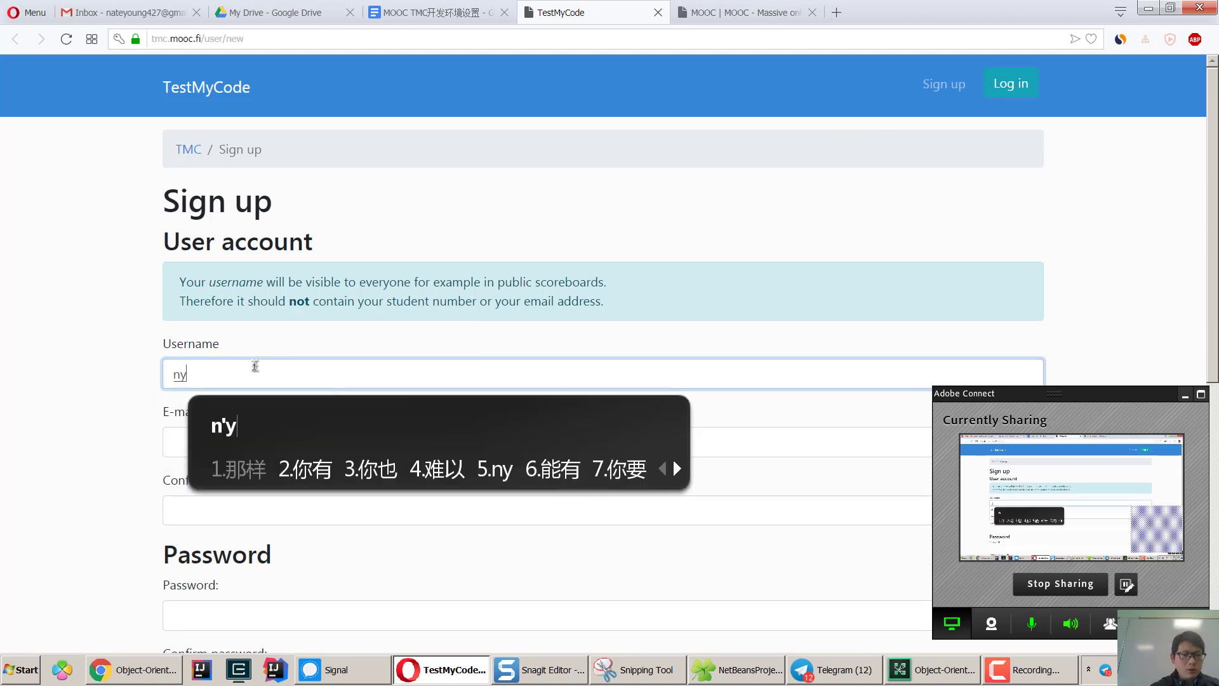
pyautogui.press('Return')
pyautogui.write('83427')
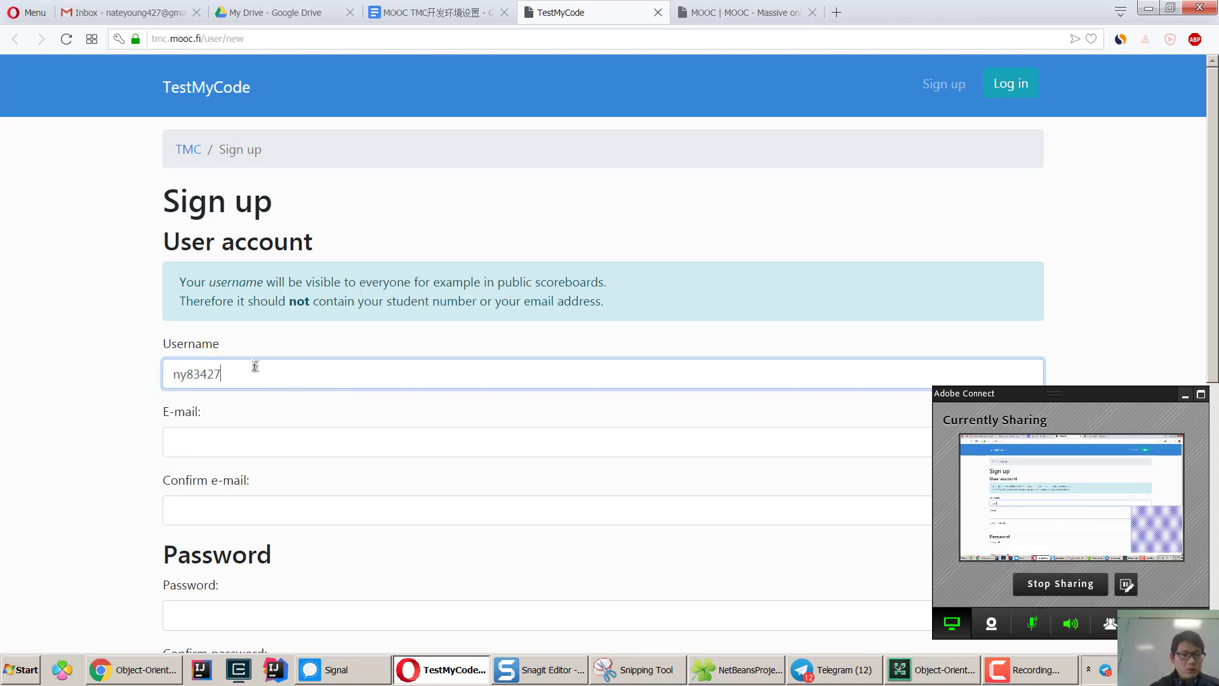
pyautogui.press('Tab')
pyautogui.press('Return')
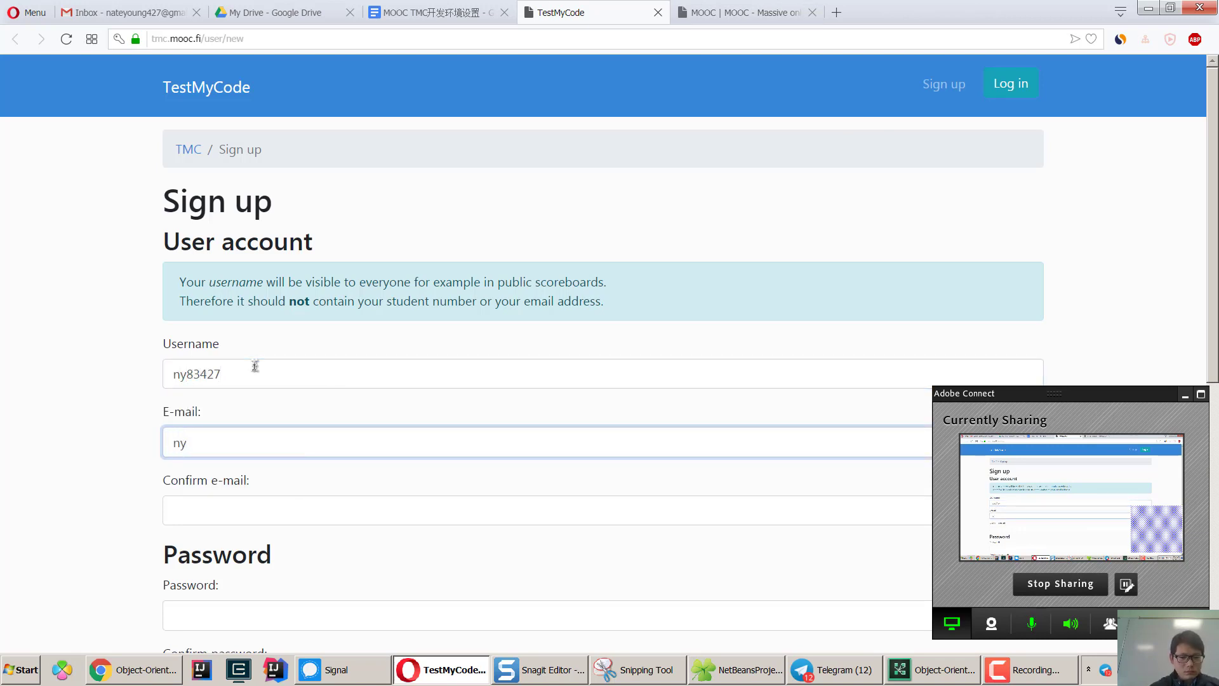
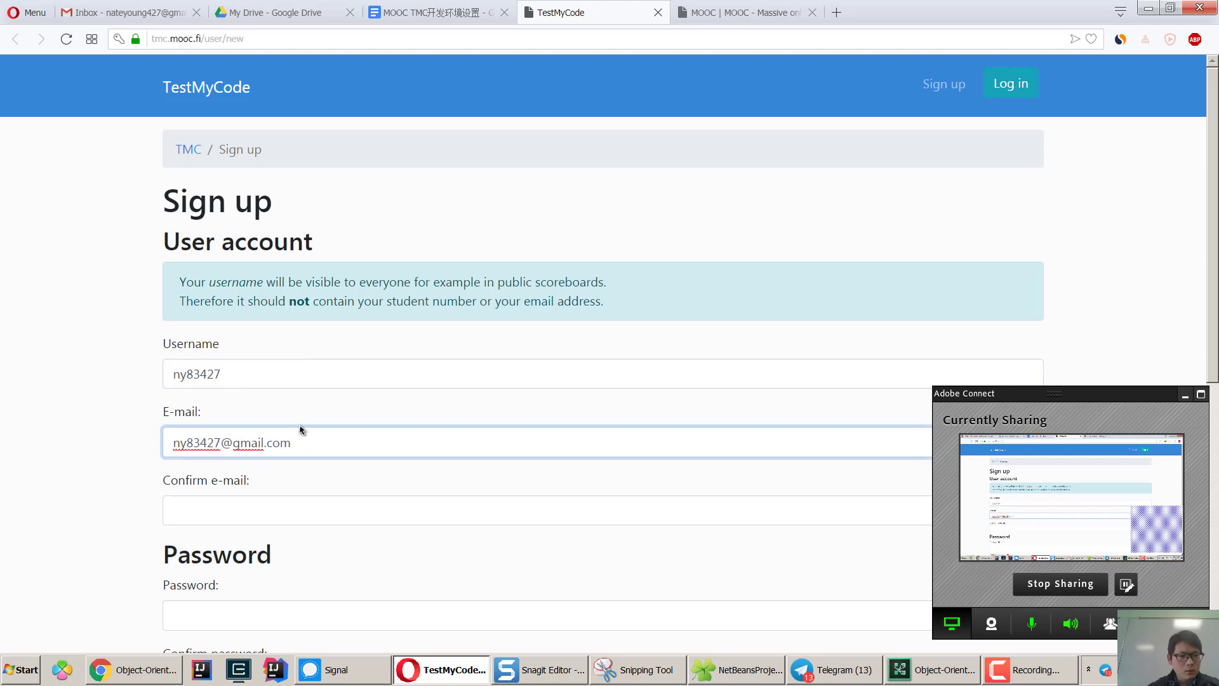
pyautogui.moveTo(293, 442); pyautogui.dragTo(155, 444)
pyautogui.hotkey('ctrl', 'c')
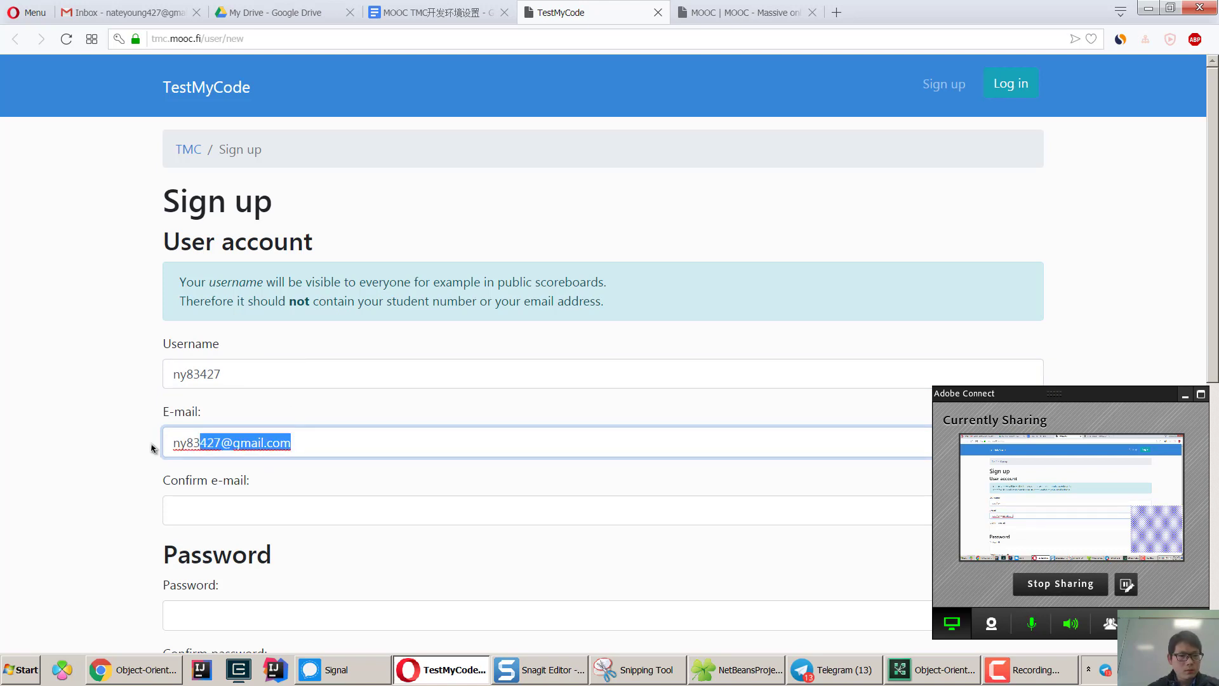
pyautogui.click(226, 515)
pyautogui.hotkey('ctrl', 'v')
# Enter and confirm the password, then fill in the first and last name.
pyautogui.scroll(-1, 236, 523)
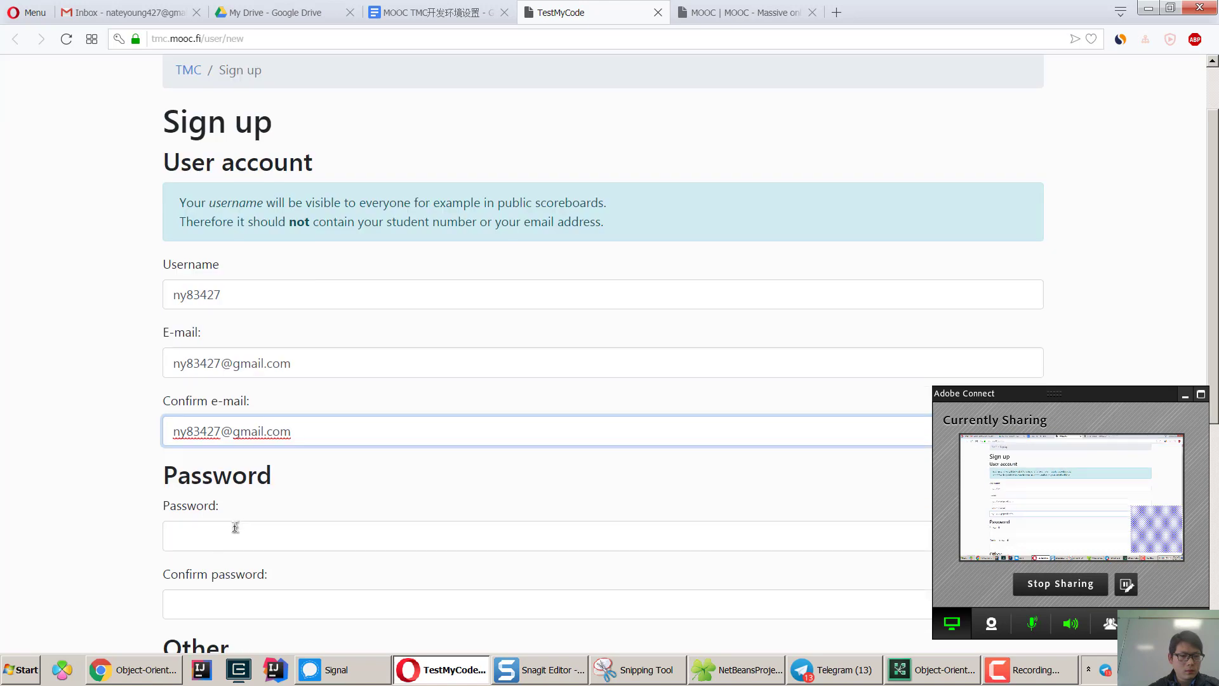
pyautogui.click(235, 527)
pyautogui.write('abcd')
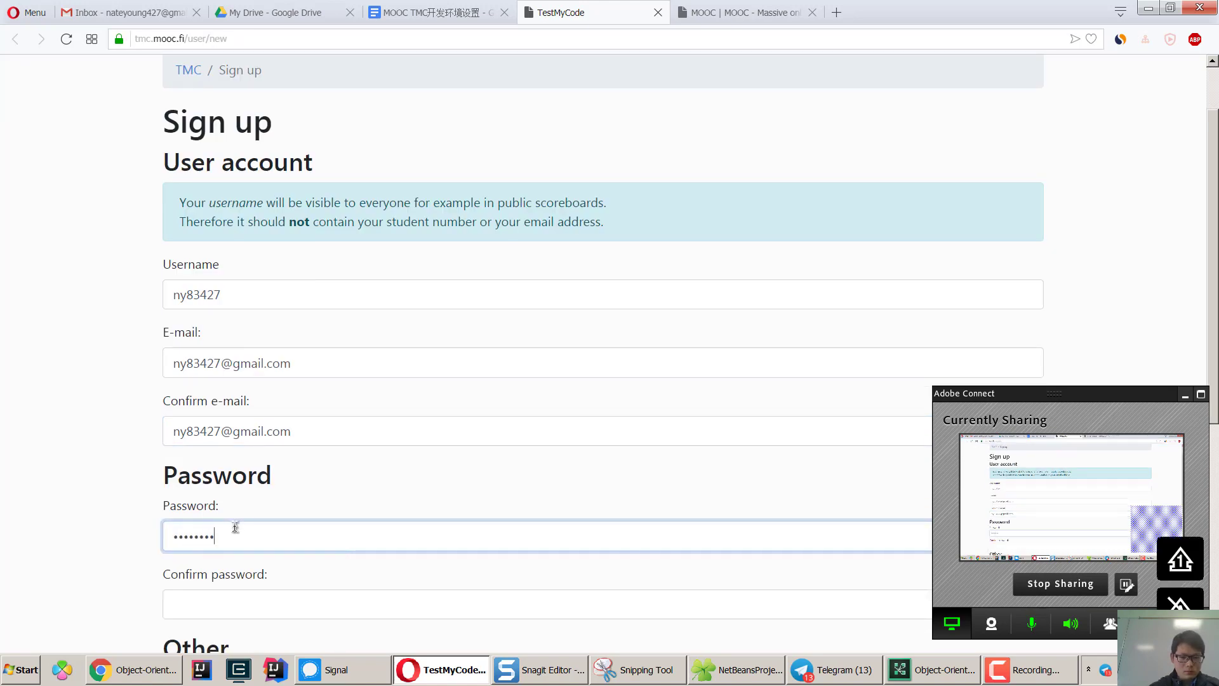
pyautogui.press('Tab')
pyautogui.write('ab')
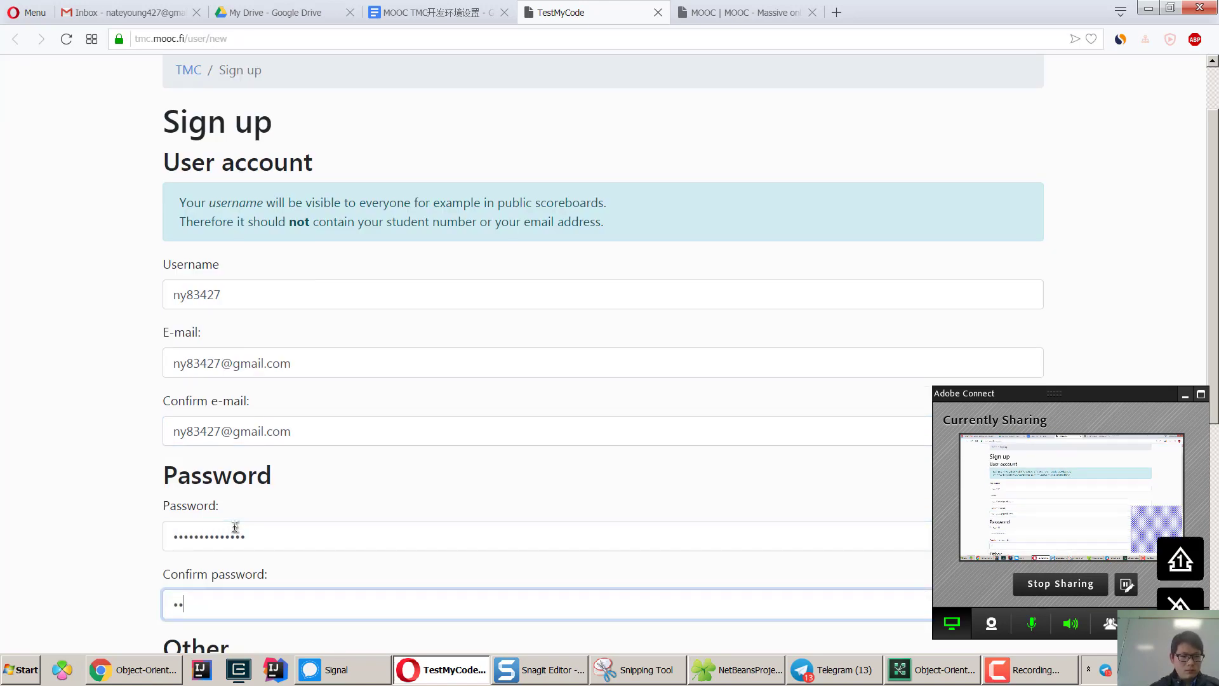
pyautogui.write('ab')
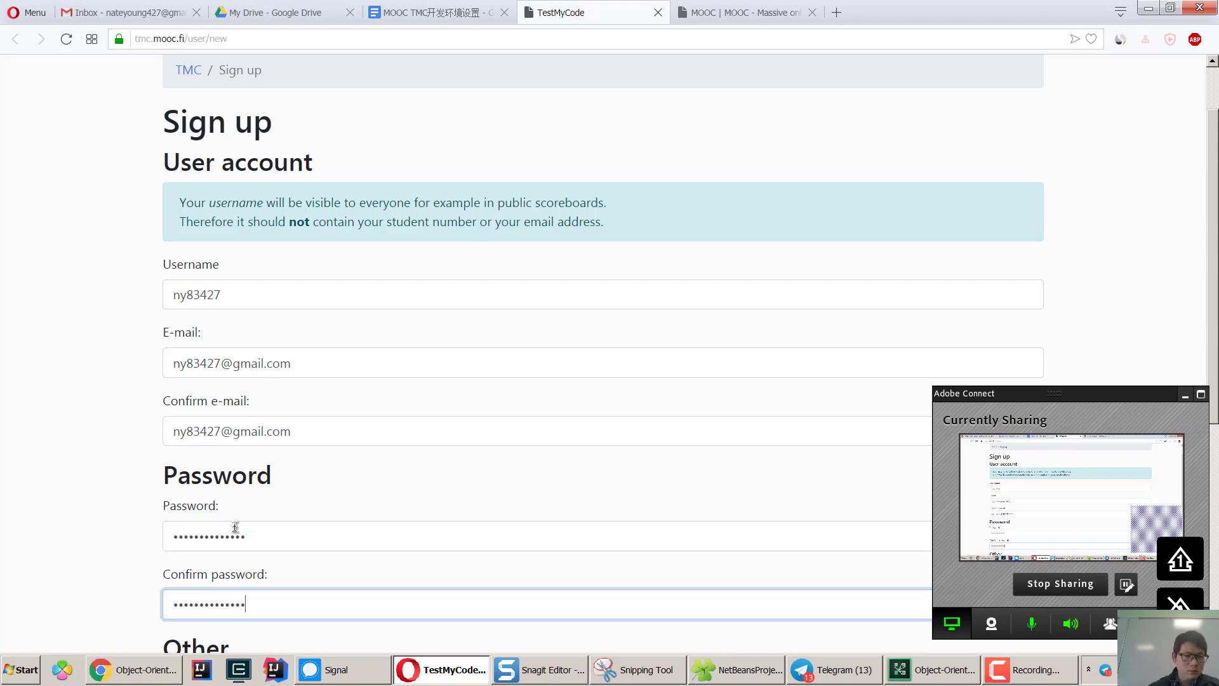
pyautogui.scroll(-2, 272, 530)
pyautogui.click(224, 552)
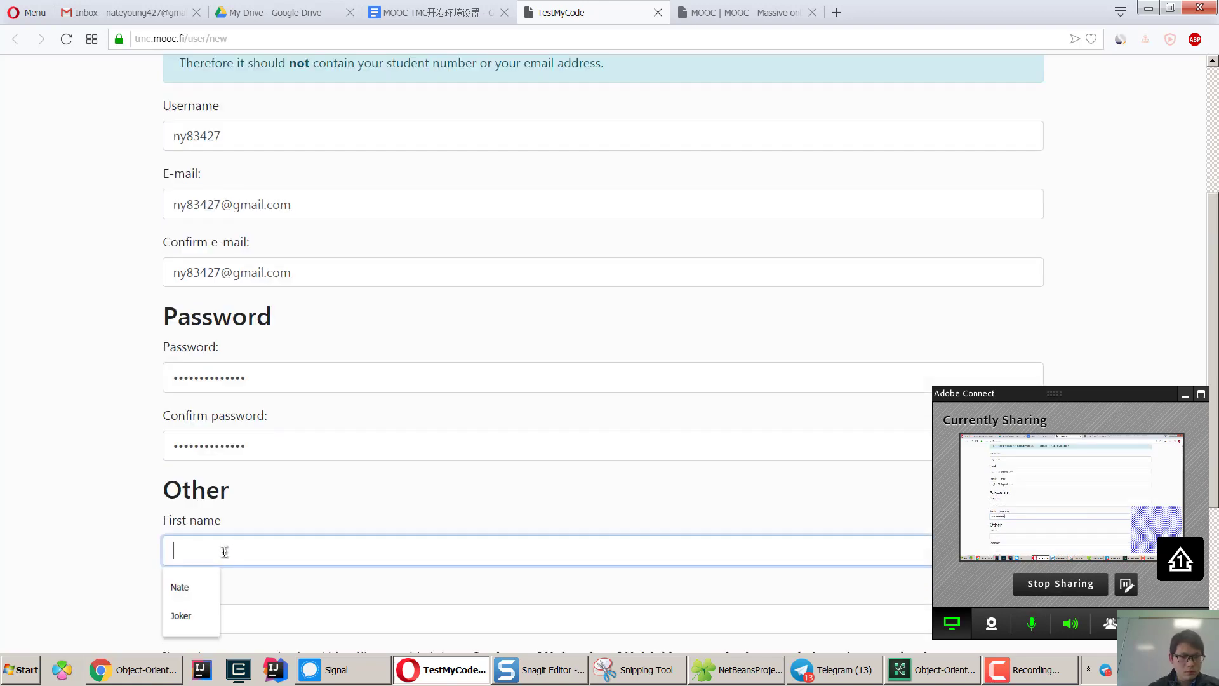
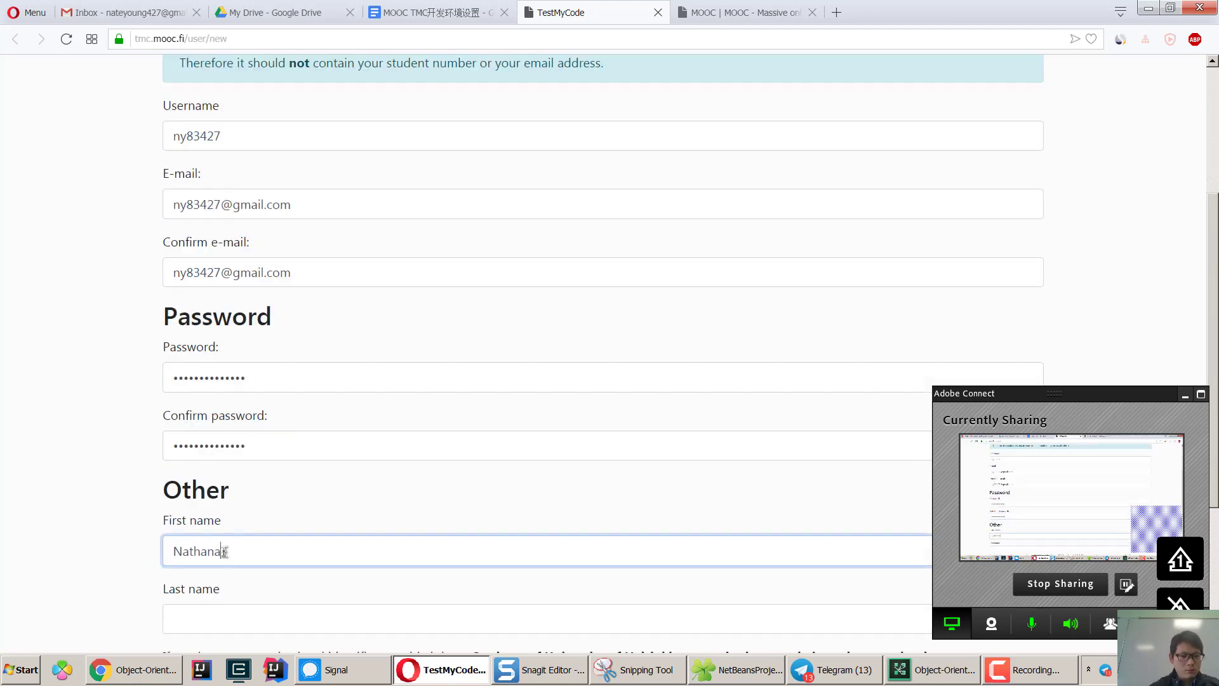
pyautogui.press('Tab')
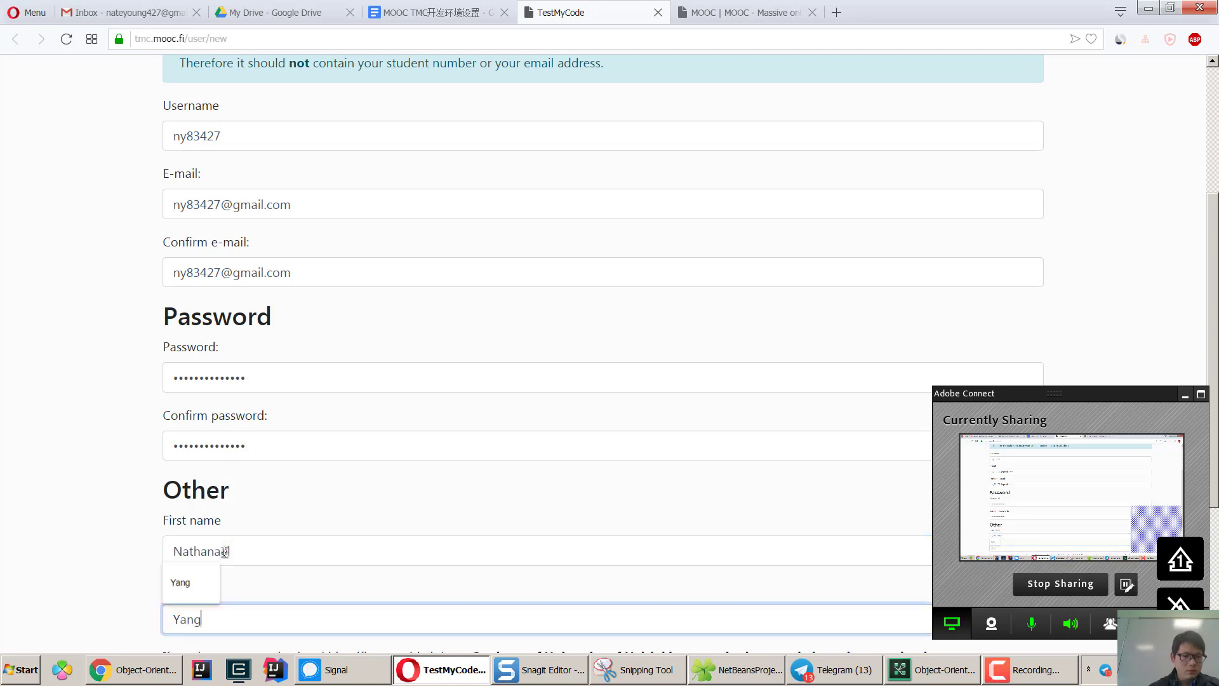
pyautogui.scroll(-4, 305, 502)
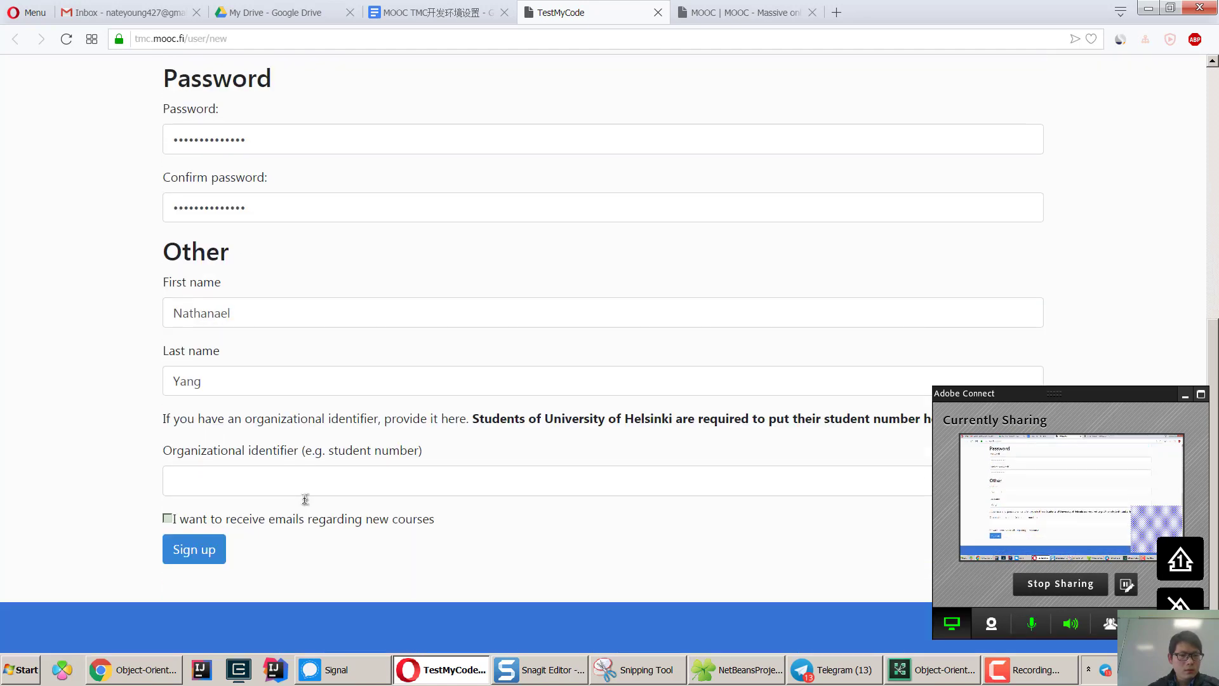
pyautogui.scroll(6, 354, 492)
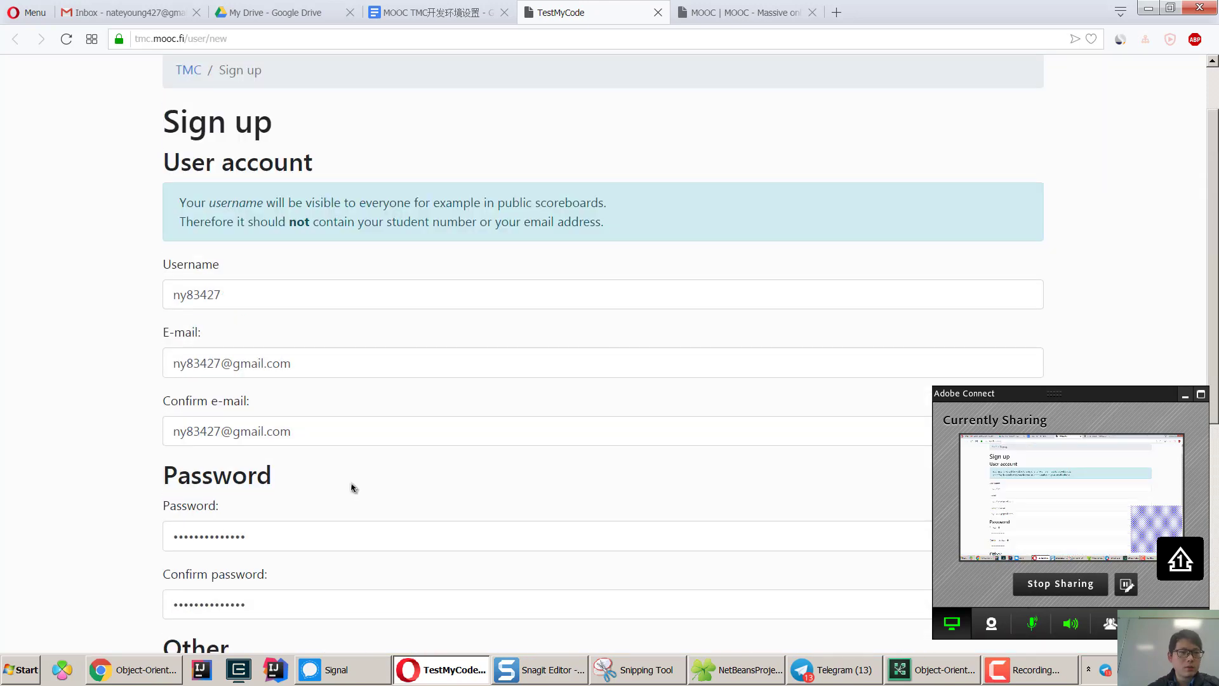
pyautogui.scroll(-4, 330, 474)
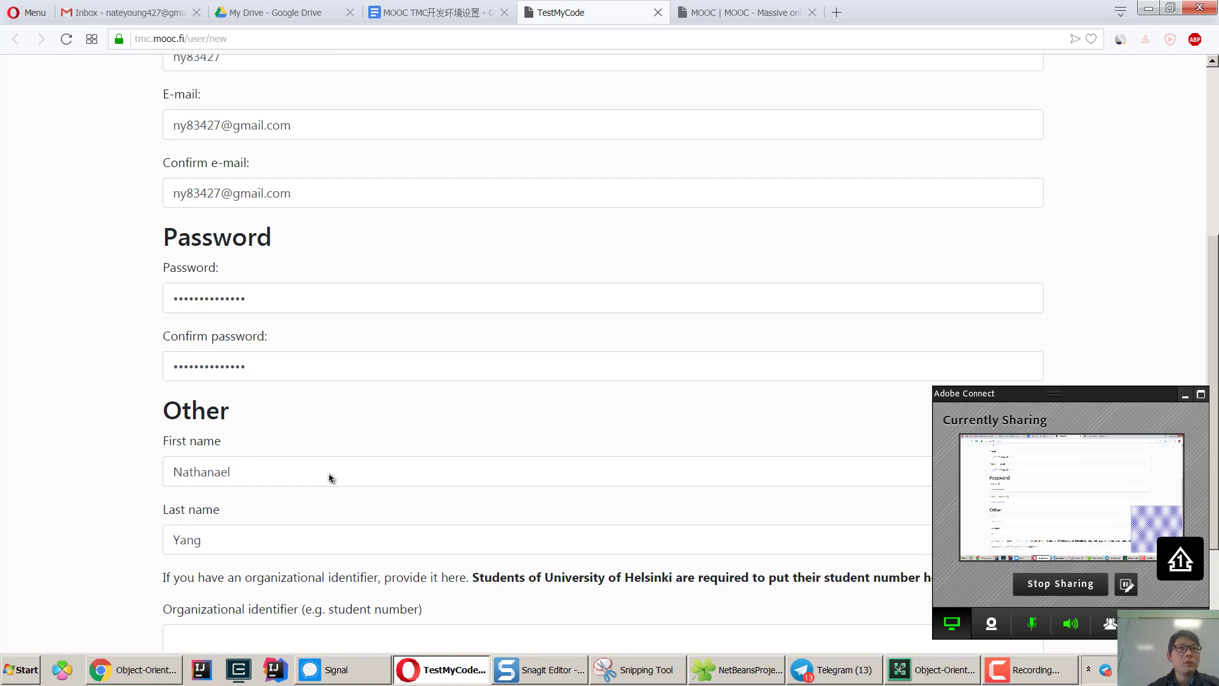
pyautogui.scroll(-1, 329, 476)
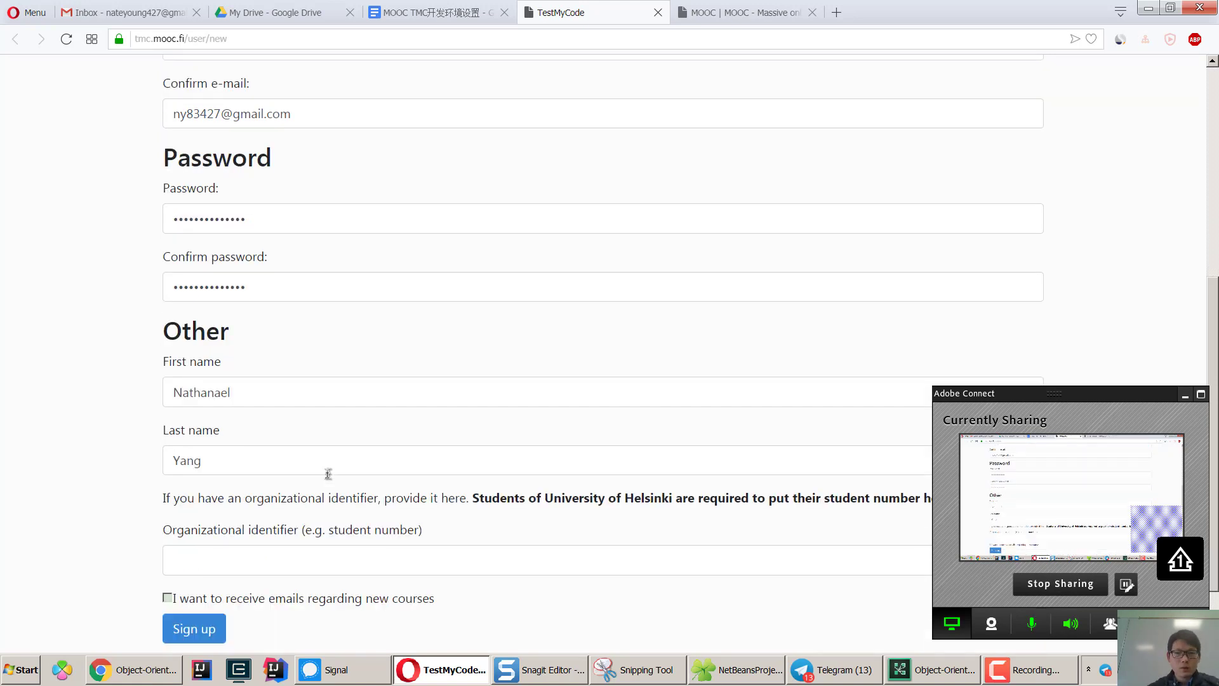
pyautogui.scroll(5, 327, 475)
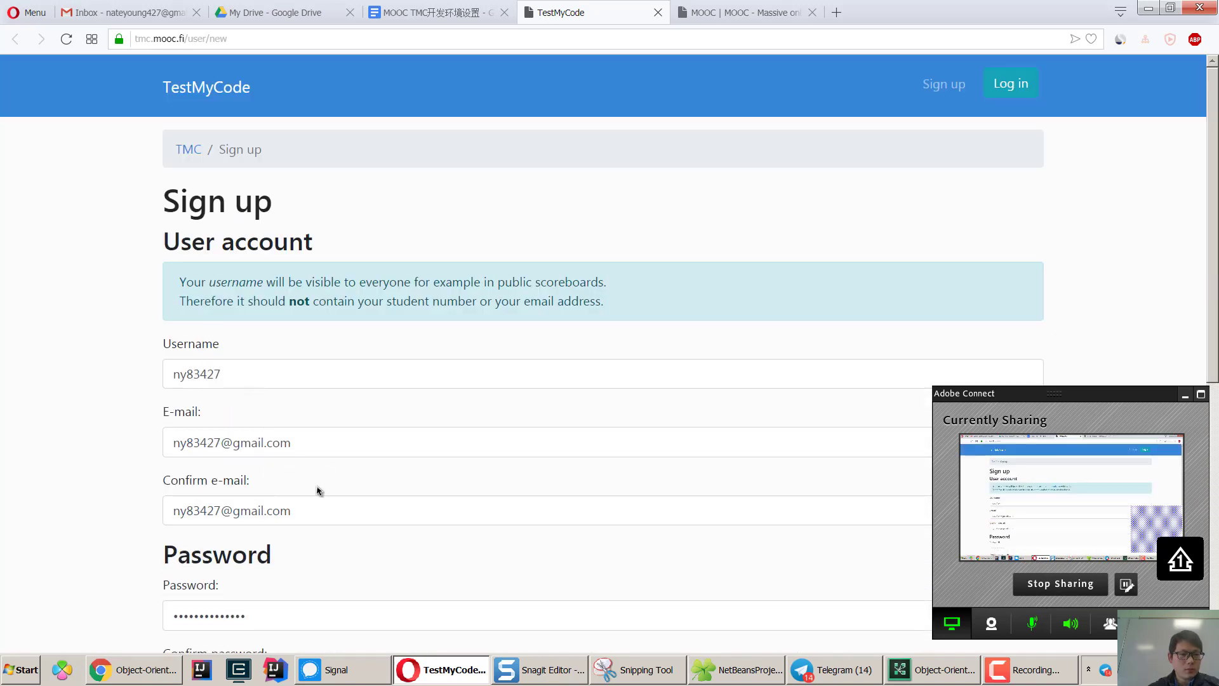
pyautogui.scroll(-3, 318, 490)
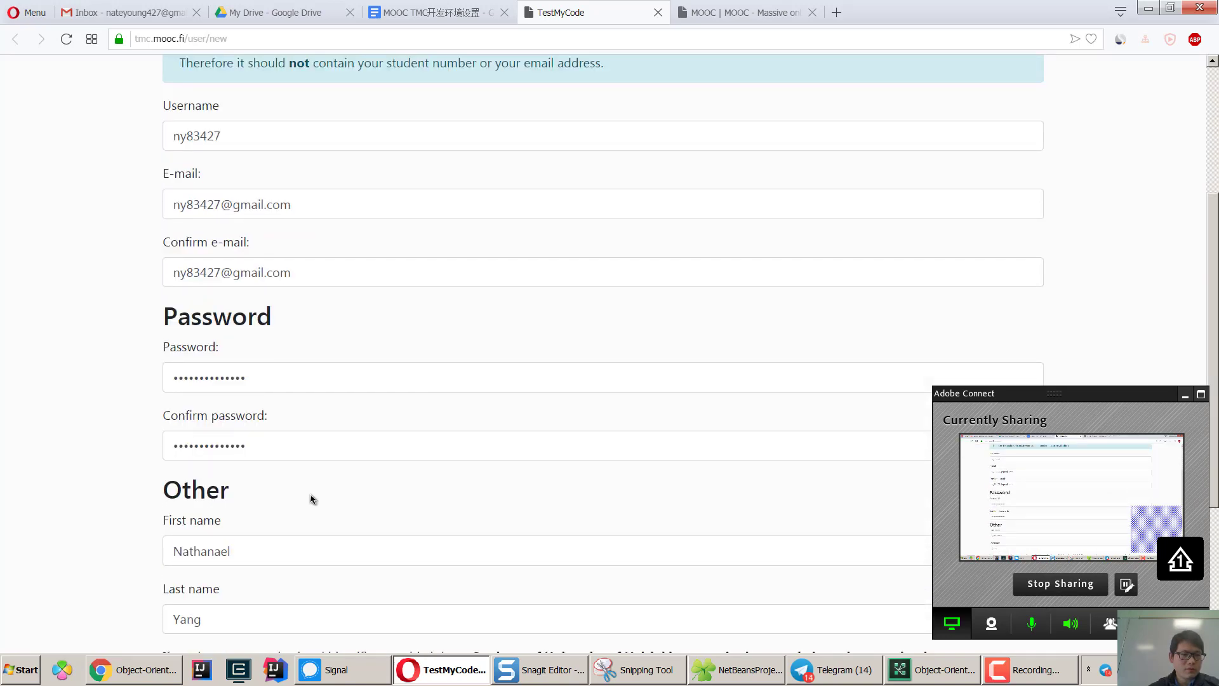
pyautogui.scroll(-1, 311, 499)
pyautogui.scroll(-1, 289, 481)
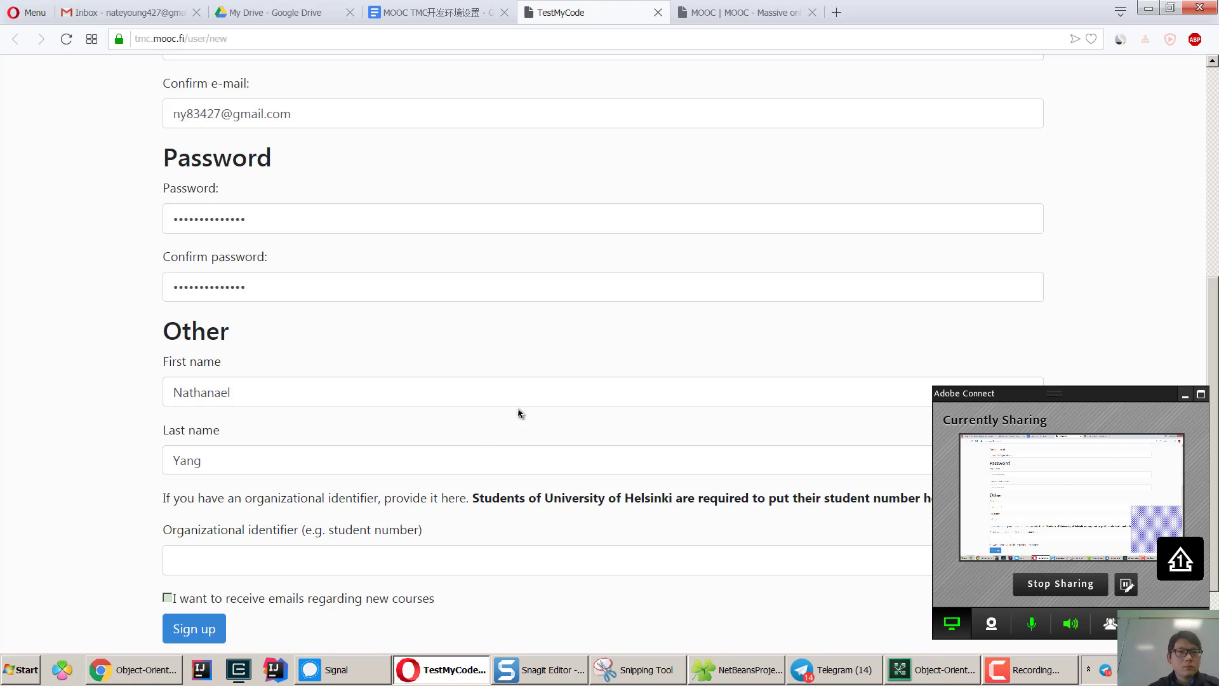
pyautogui.scroll(5, 590, 434)
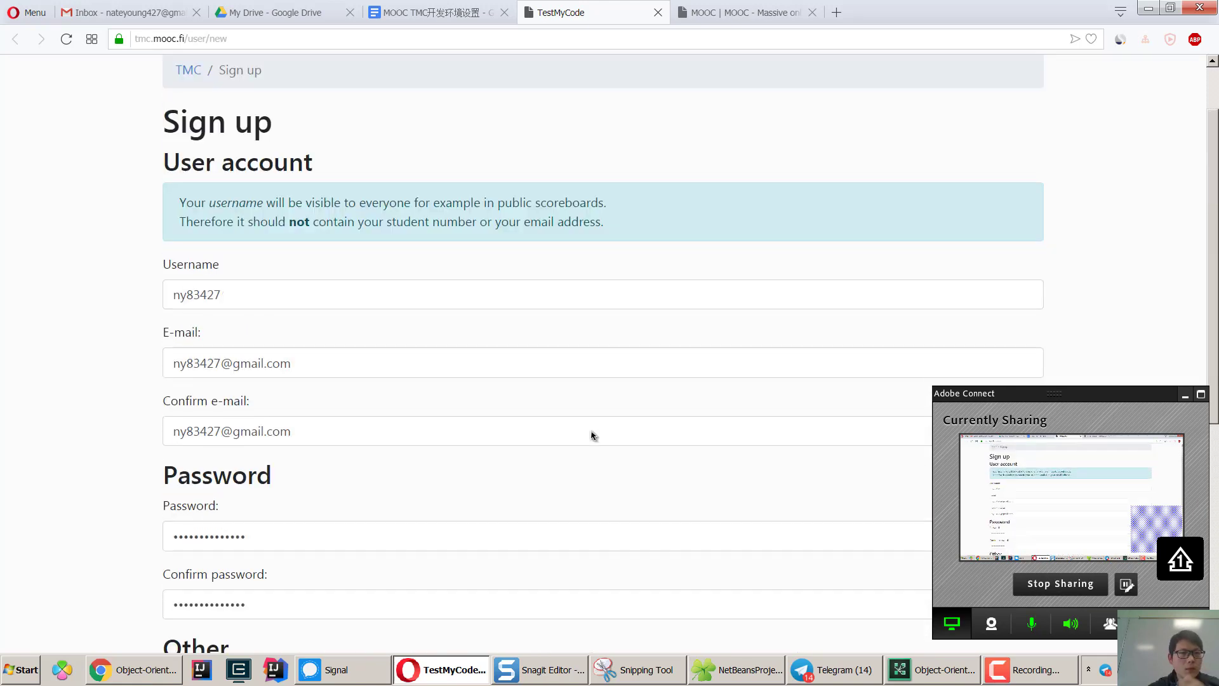
pyautogui.scroll(-3, 591, 434)
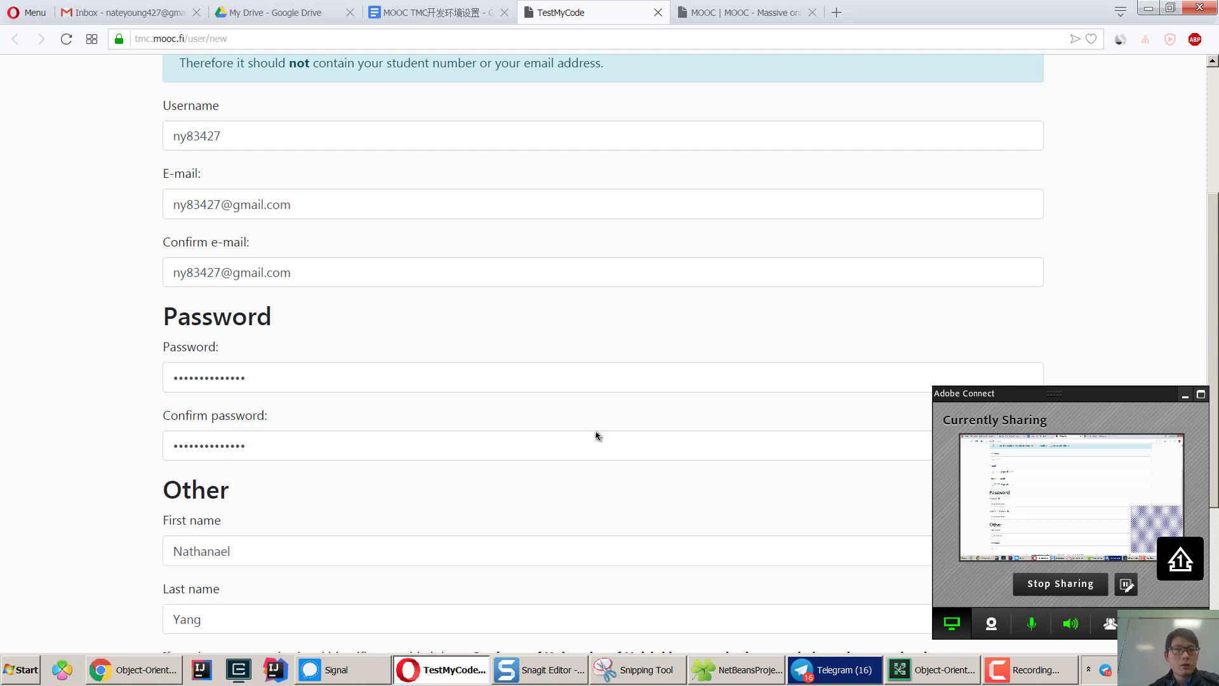
pyautogui.scroll(-3, 596, 435)
# Submit the sign-up form to create the account and save the login in the password manager.
pyautogui.click(192, 549)
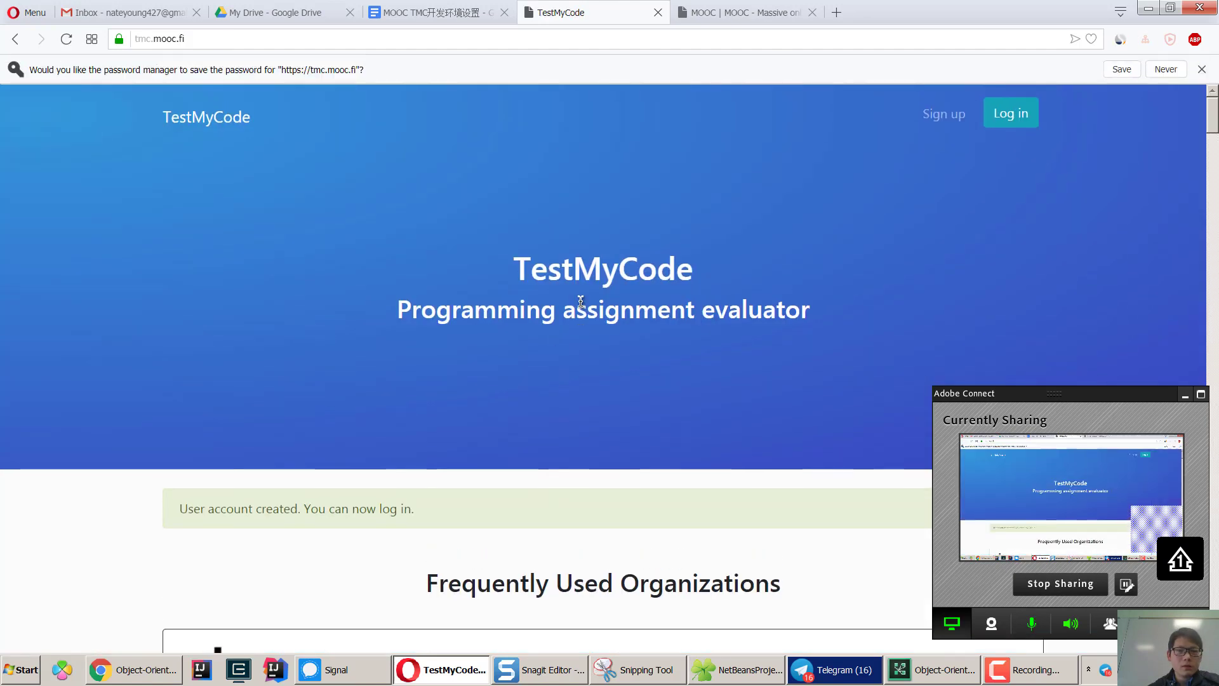
pyautogui.scroll(-1, 607, 410)
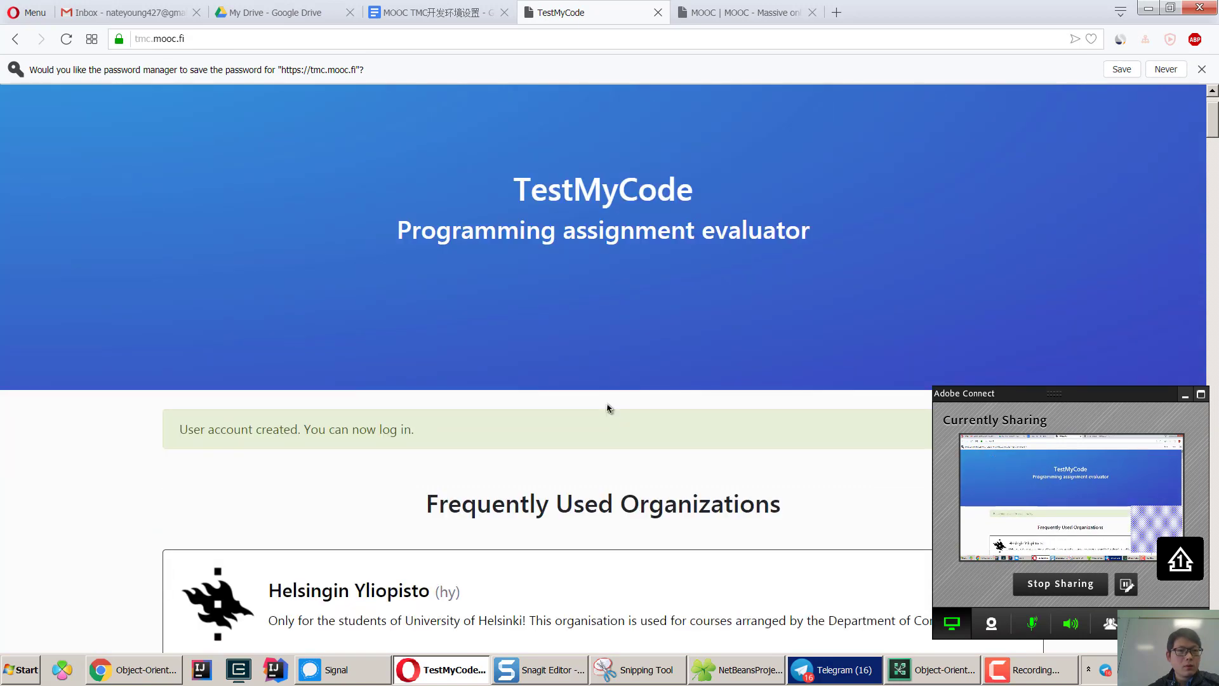
pyautogui.scroll(1, 608, 409)
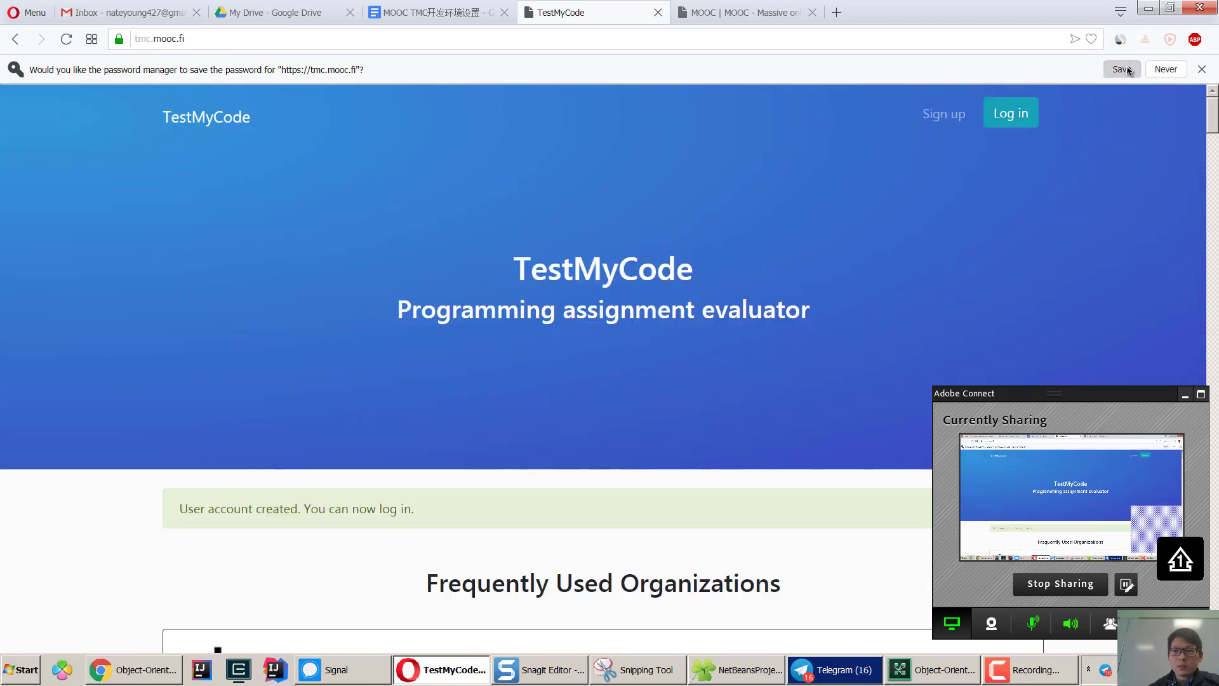
pyautogui.click(1121, 69)
# Load gmail.com and follow the verification link in the mooc.fi confirmation email.
pyautogui.click(127, 12)
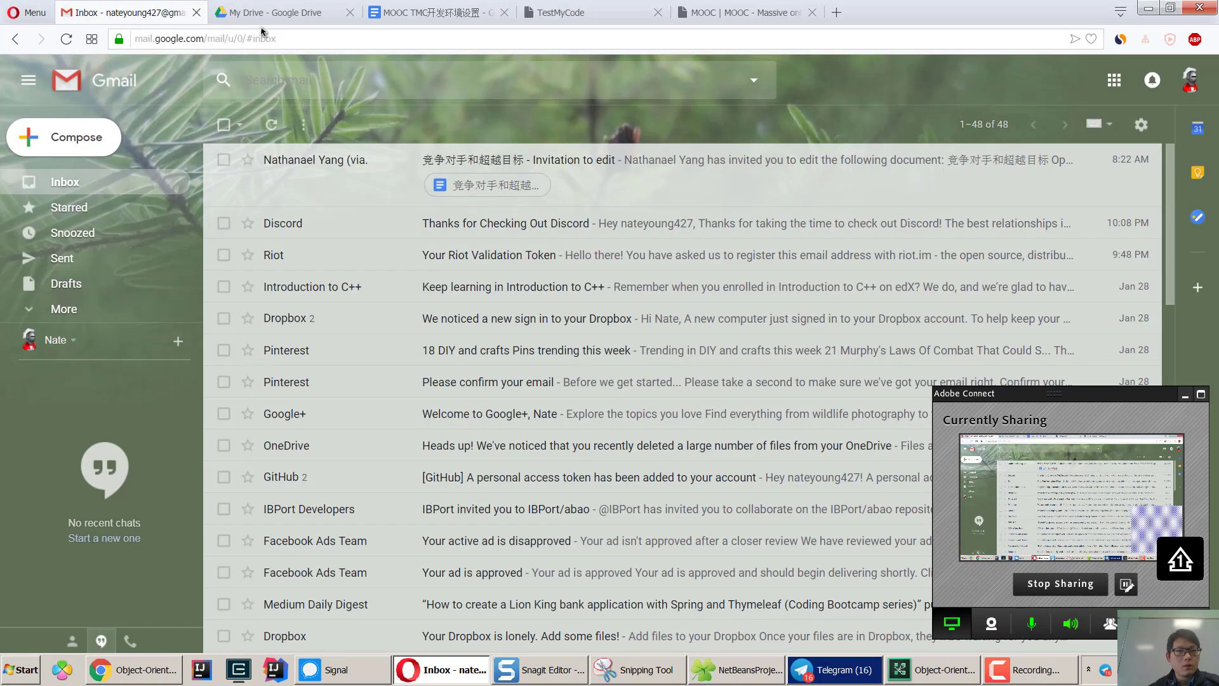
pyautogui.click(541, 12)
pyautogui.click(133, 669)
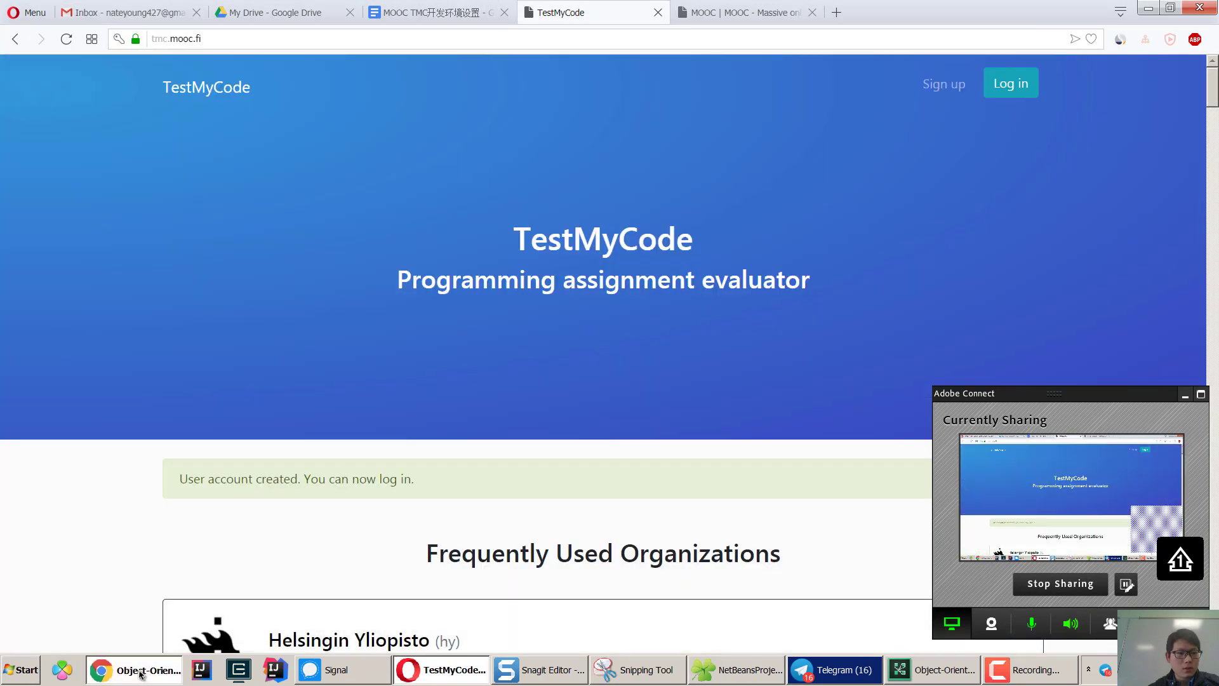
pyautogui.click(404, 14)
pyautogui.write('gmail.com')
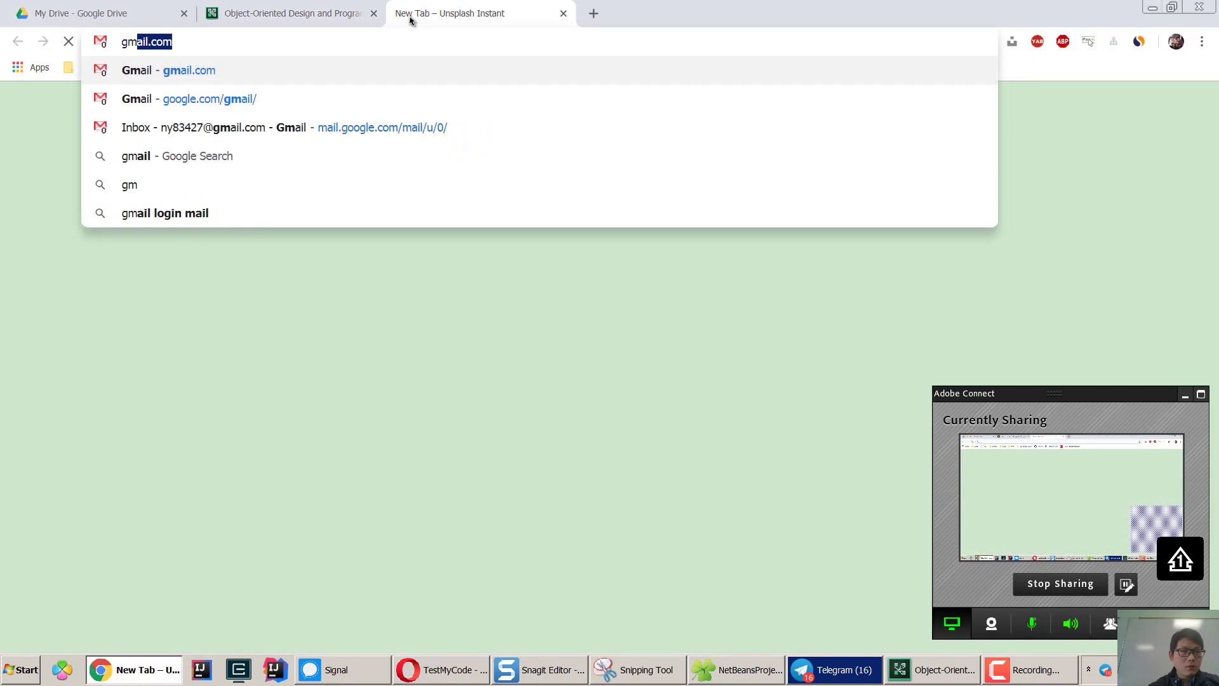
pyautogui.press('Return')
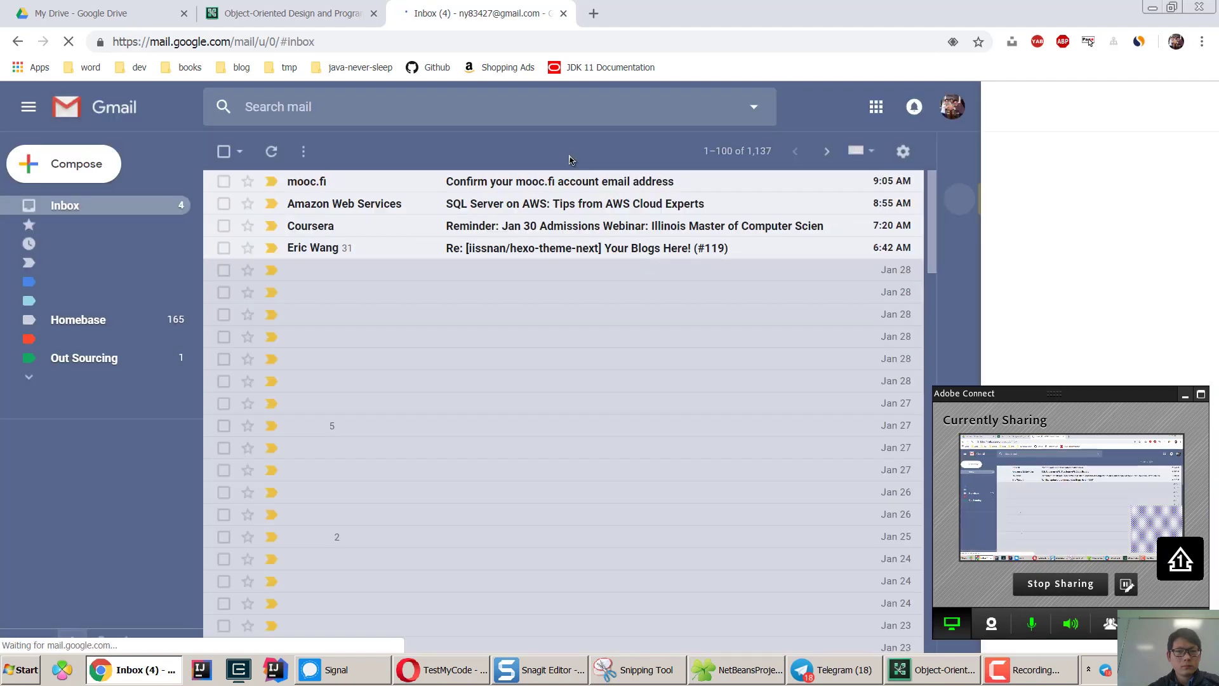
pyautogui.click(638, 182)
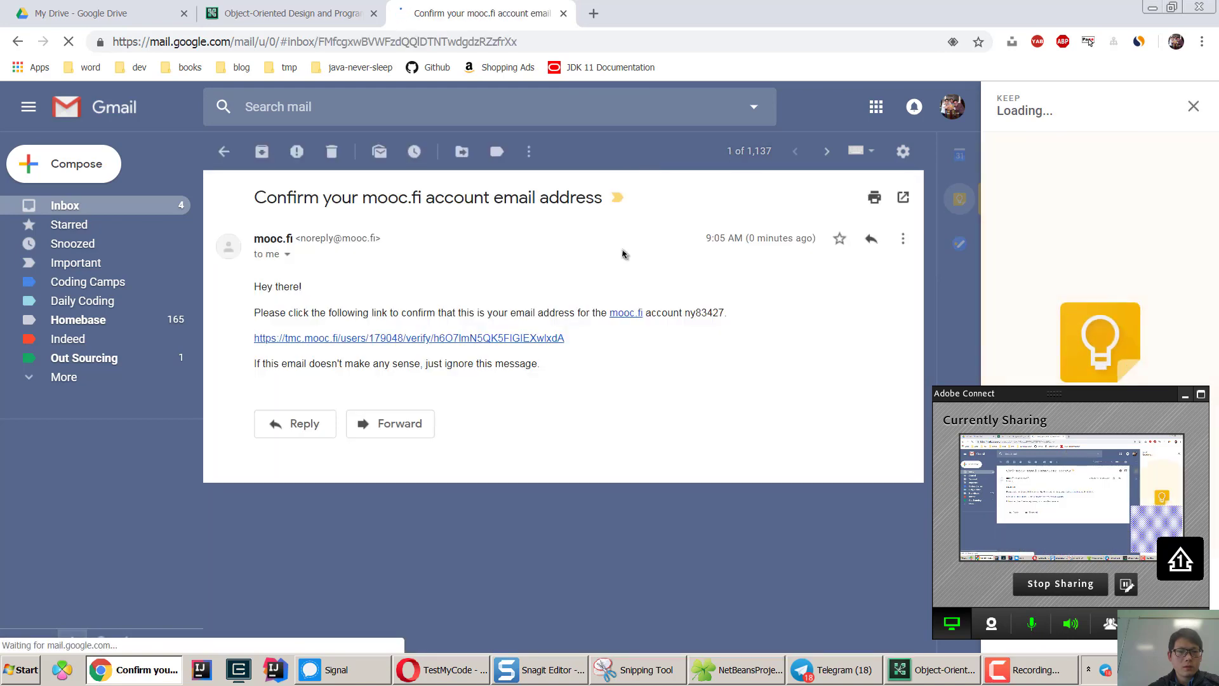
pyautogui.click(402, 342)
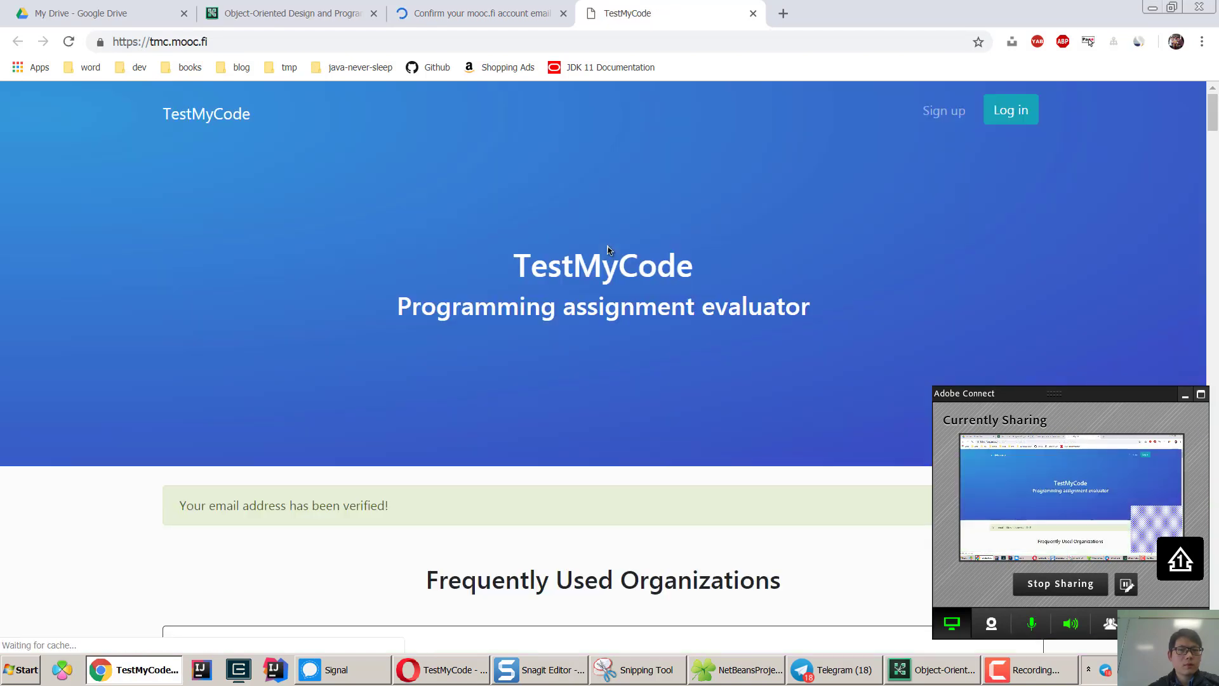
# Log in to tmc.mooc.fi with the autofilled credentials of the new account.
pyautogui.click(1151, 8)
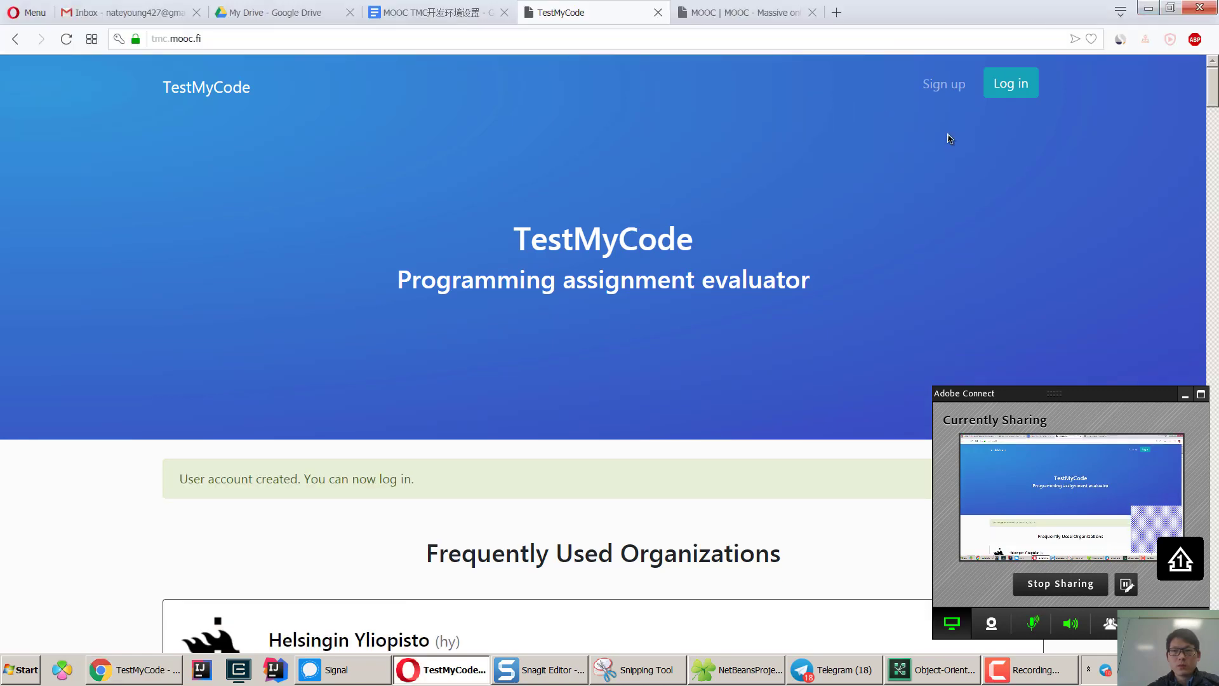
pyautogui.click(1022, 86)
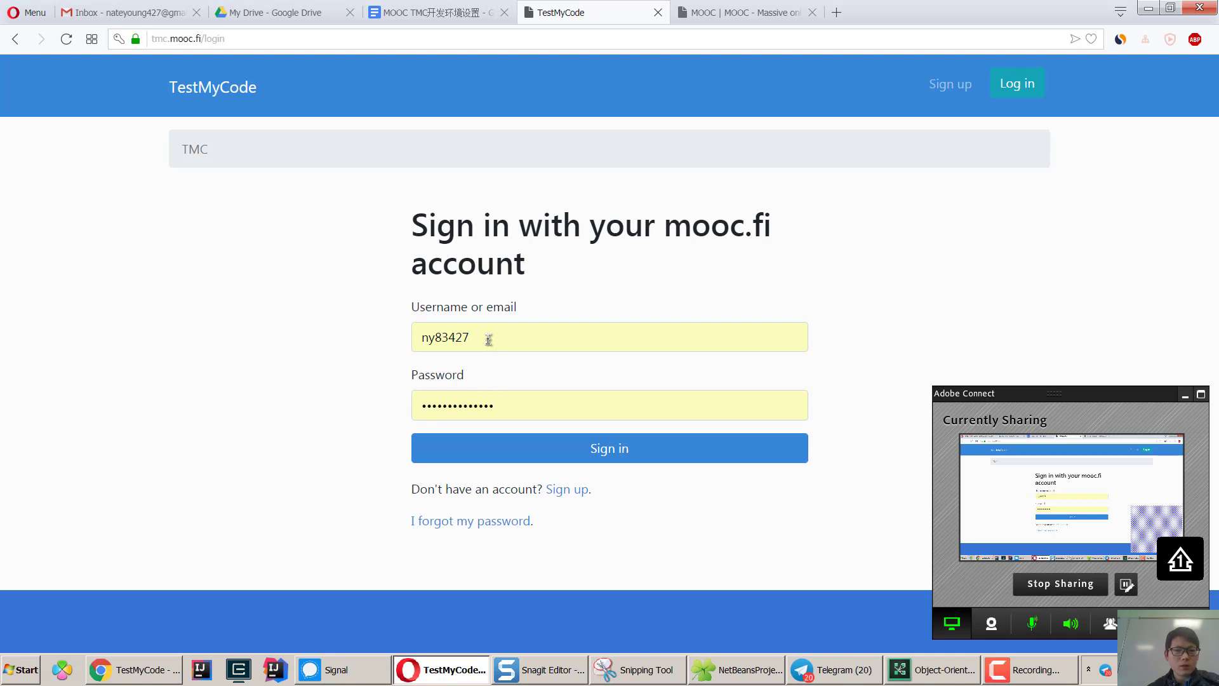
pyautogui.click(590, 457)
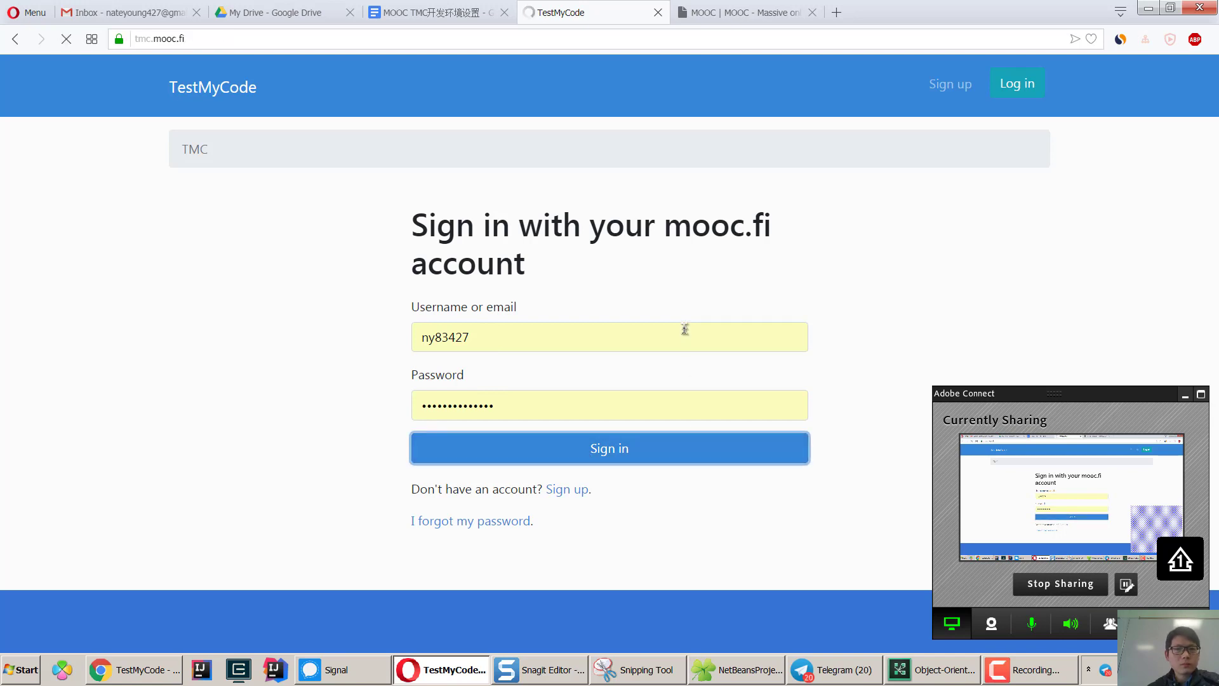
pyautogui.scroll(-5, 712, 366)
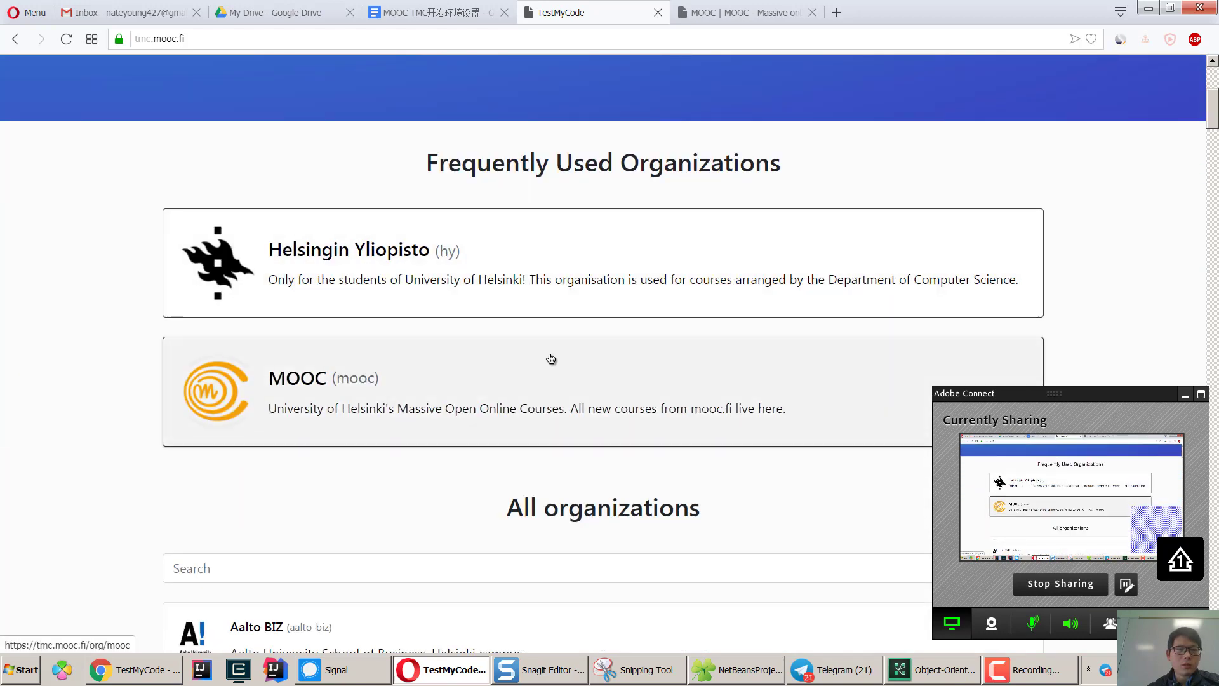
pyautogui.scroll(3, 544, 391)
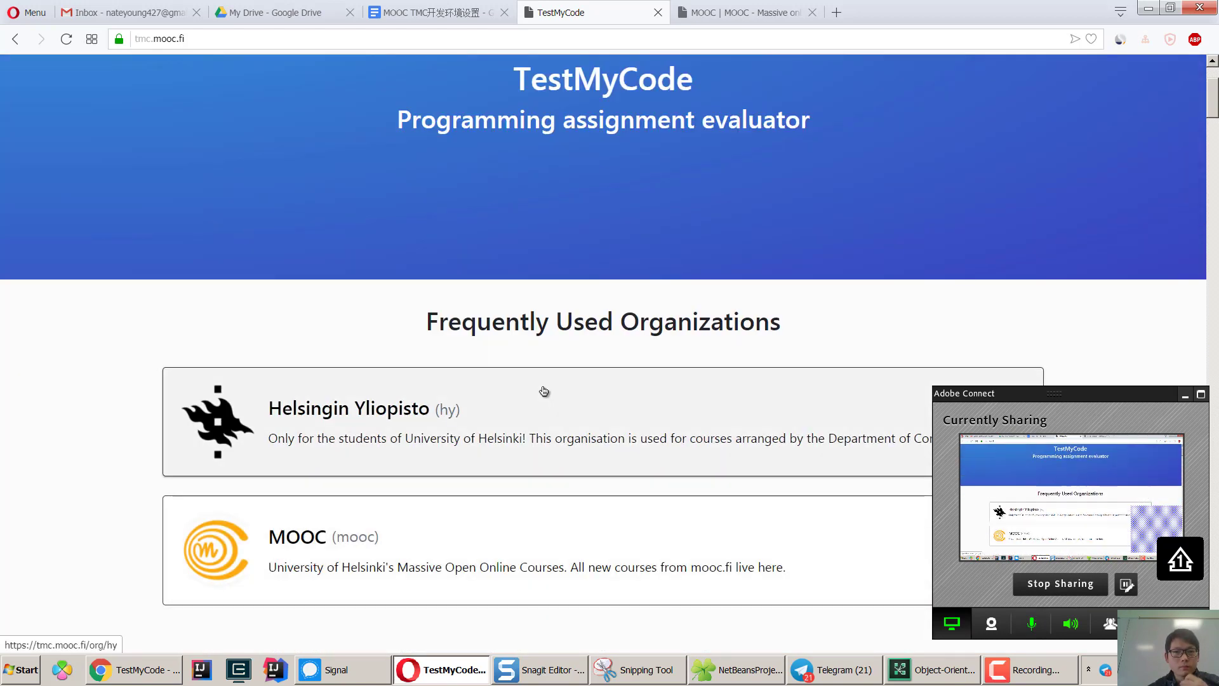
pyautogui.click(430, 17)
# Locate the netbeans.org/downloads/8.2 link in section 2.1 of the setup guide.
pyautogui.click(806, 274)
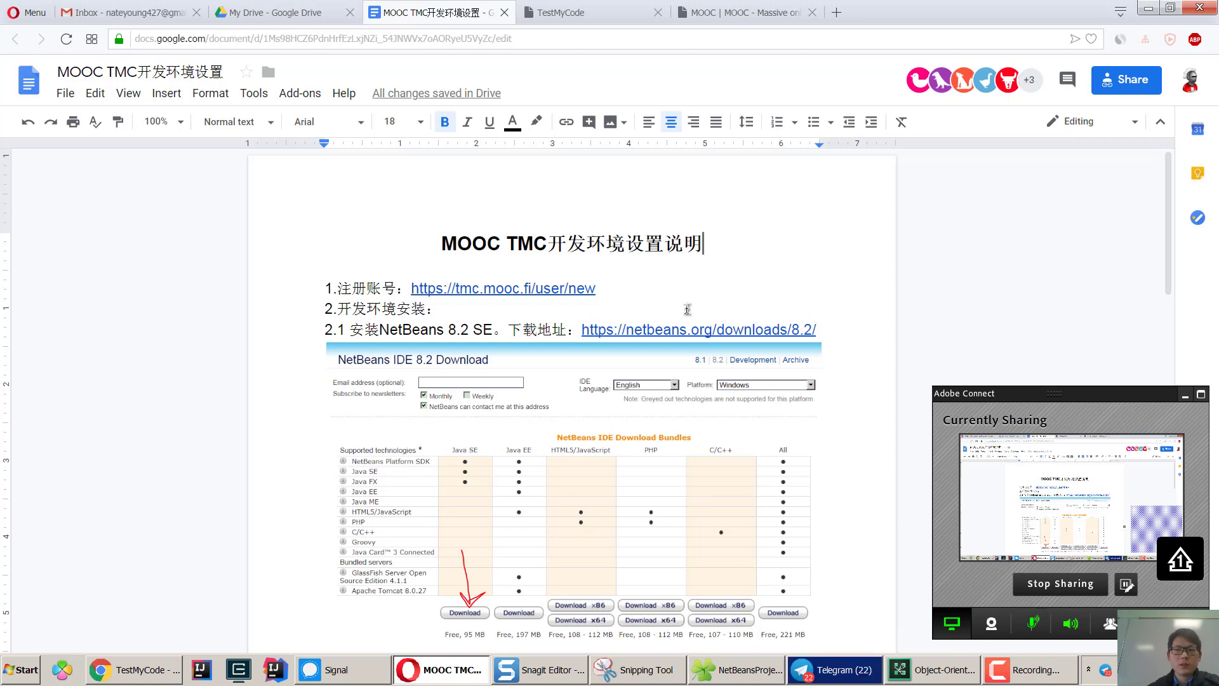
pyautogui.click(826, 333)
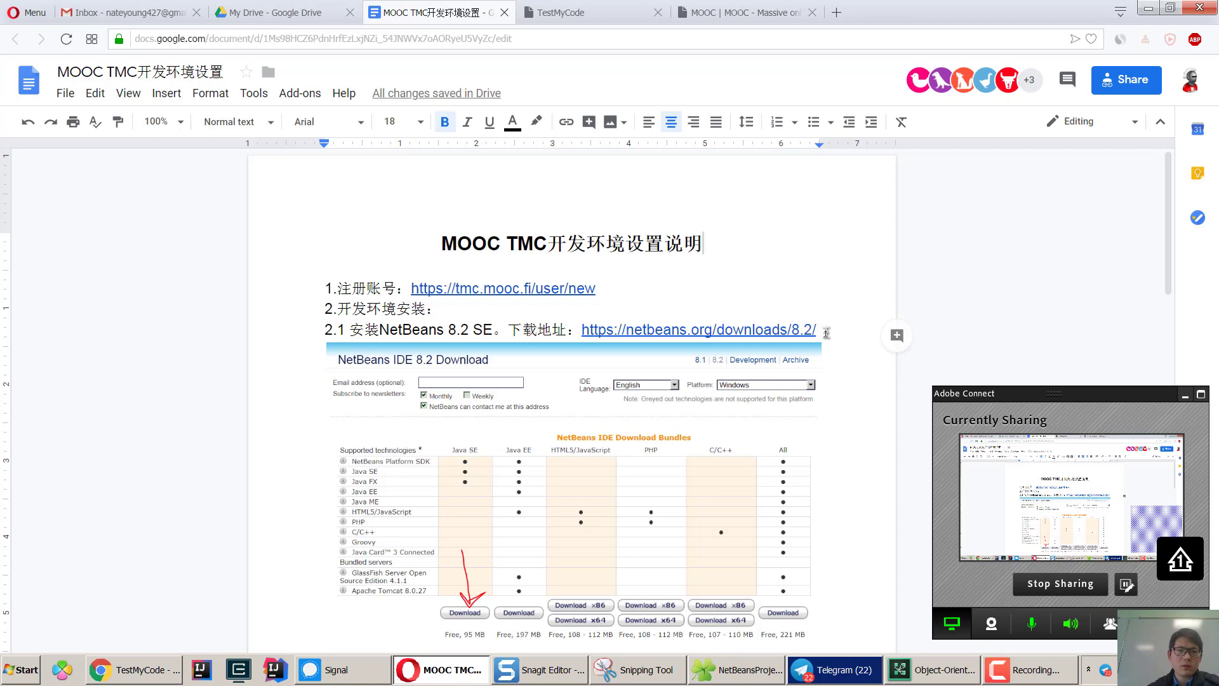
pyautogui.scroll(-1, 826, 333)
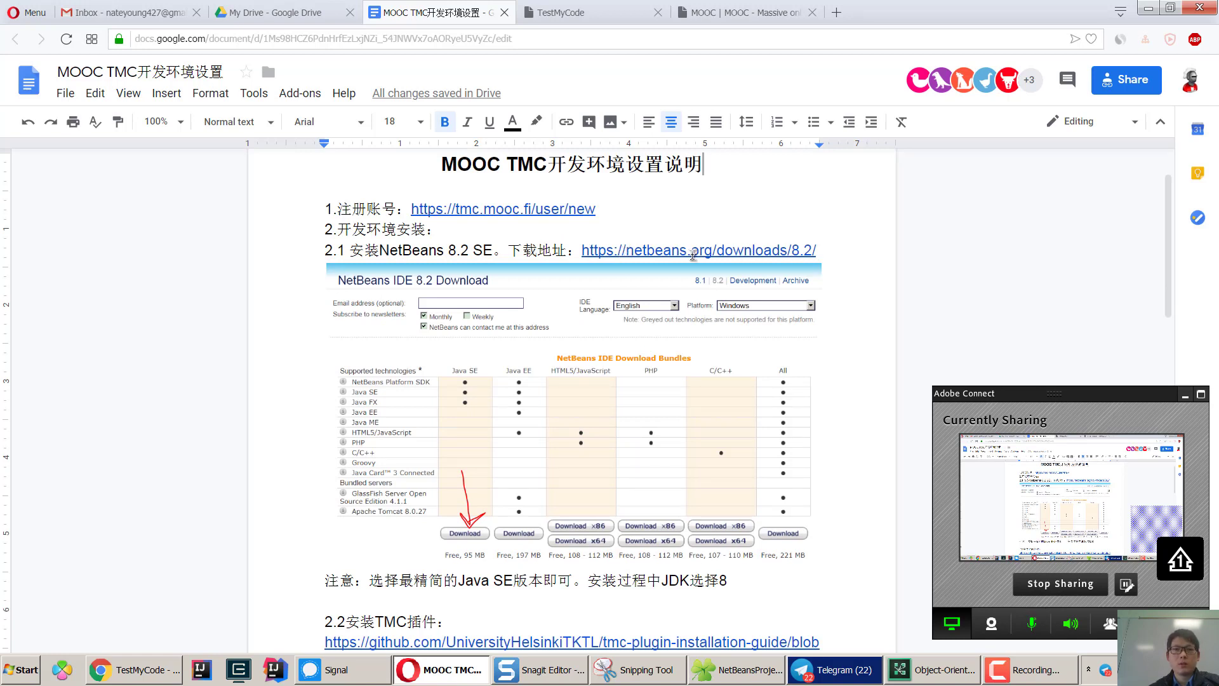
pyautogui.click(692, 254)
# Open the NetBeans 8.2 download page and save the Java SE installer to Downloads.
pyautogui.click(690, 278)
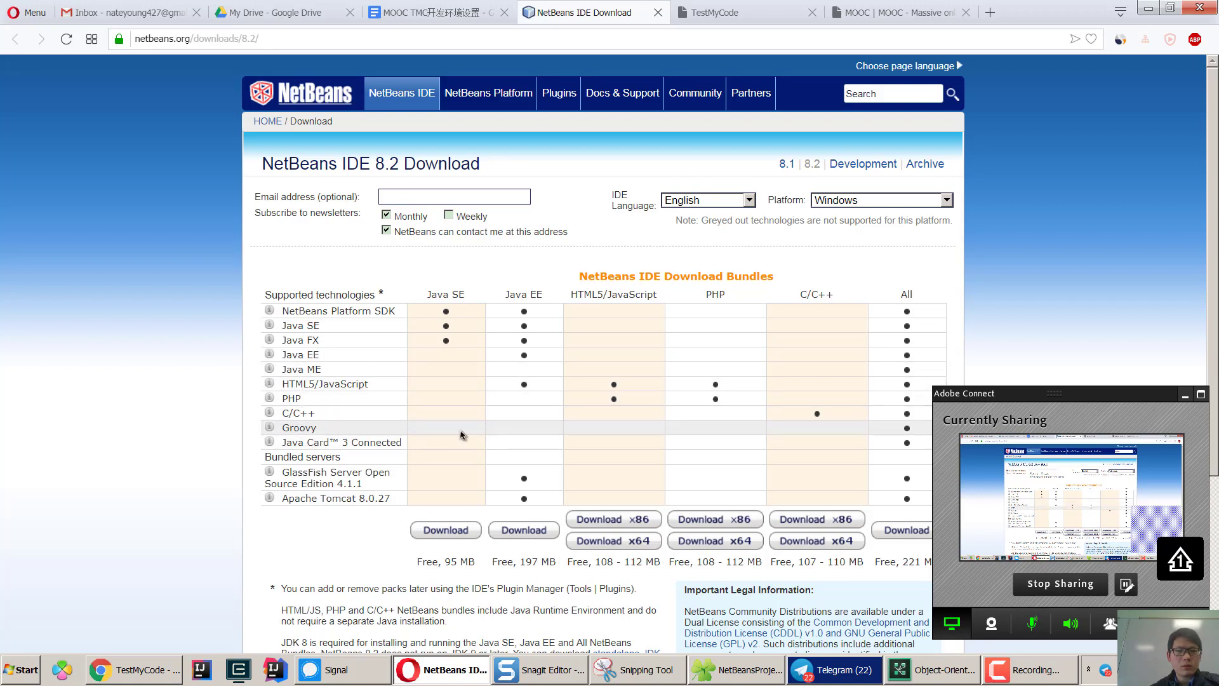
pyautogui.click(445, 537)
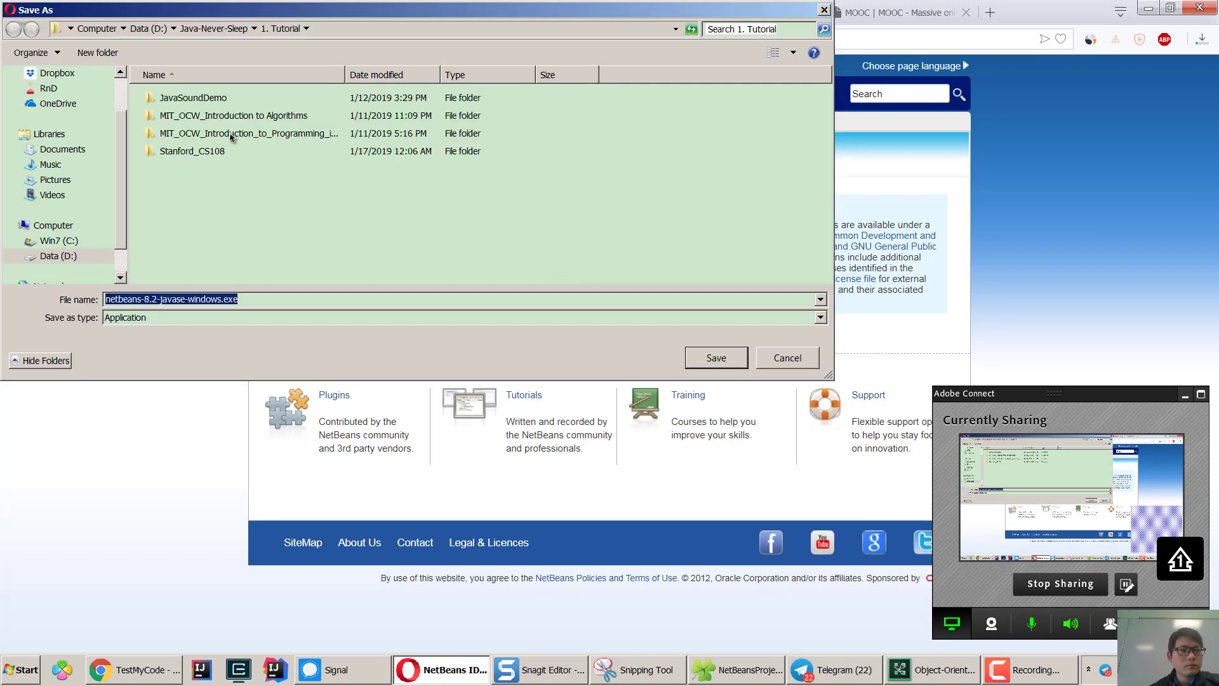
pyautogui.scroll(2, 107, 145)
pyautogui.click(61, 109)
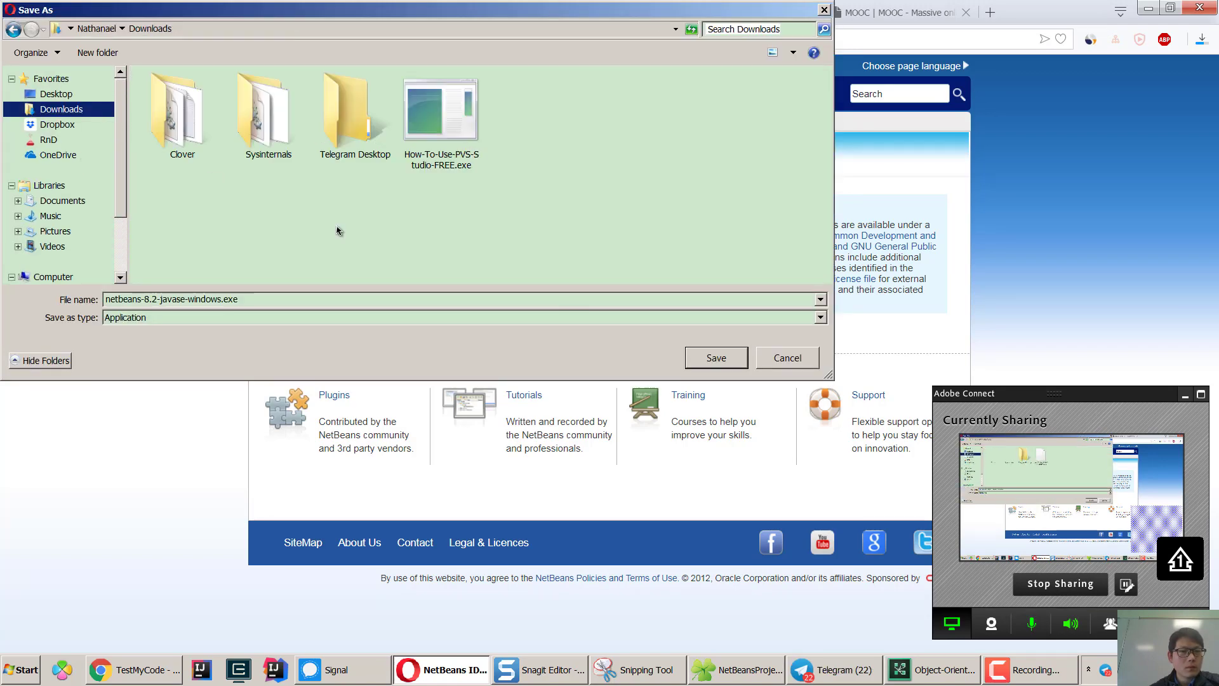
pyautogui.click(703, 358)
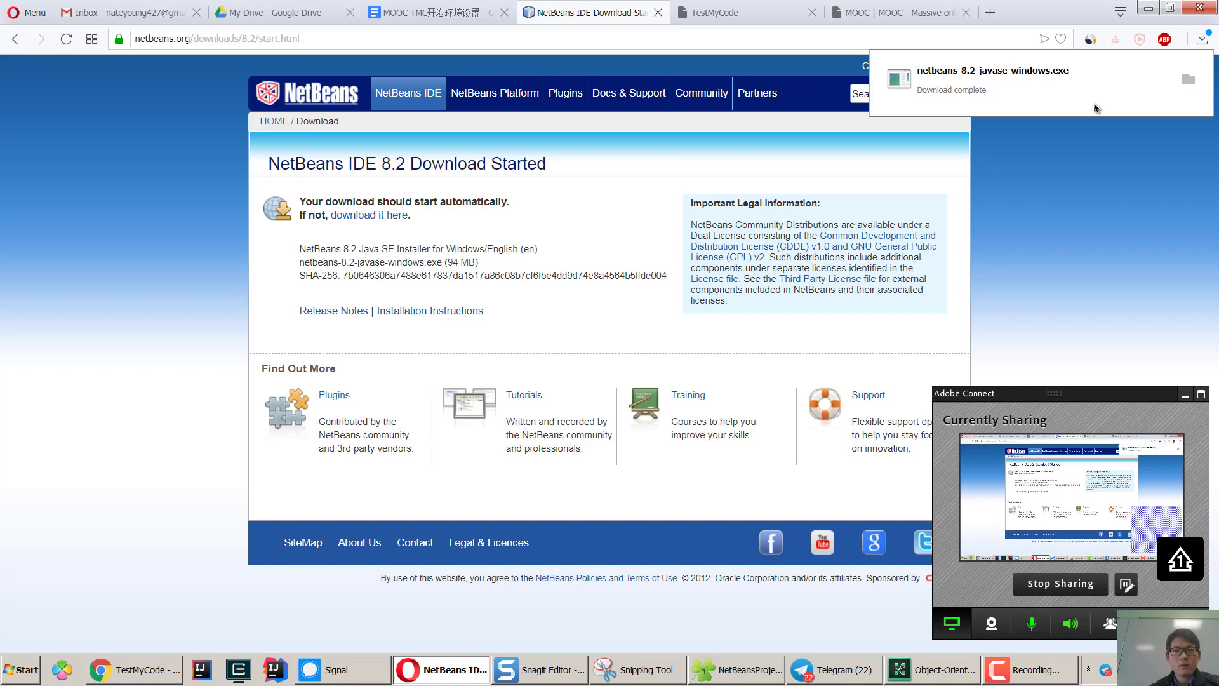
# Run netbeans-8.2-javase-windows.exe, pass the welcome page and accept the license terms.
pyautogui.click(978, 84)
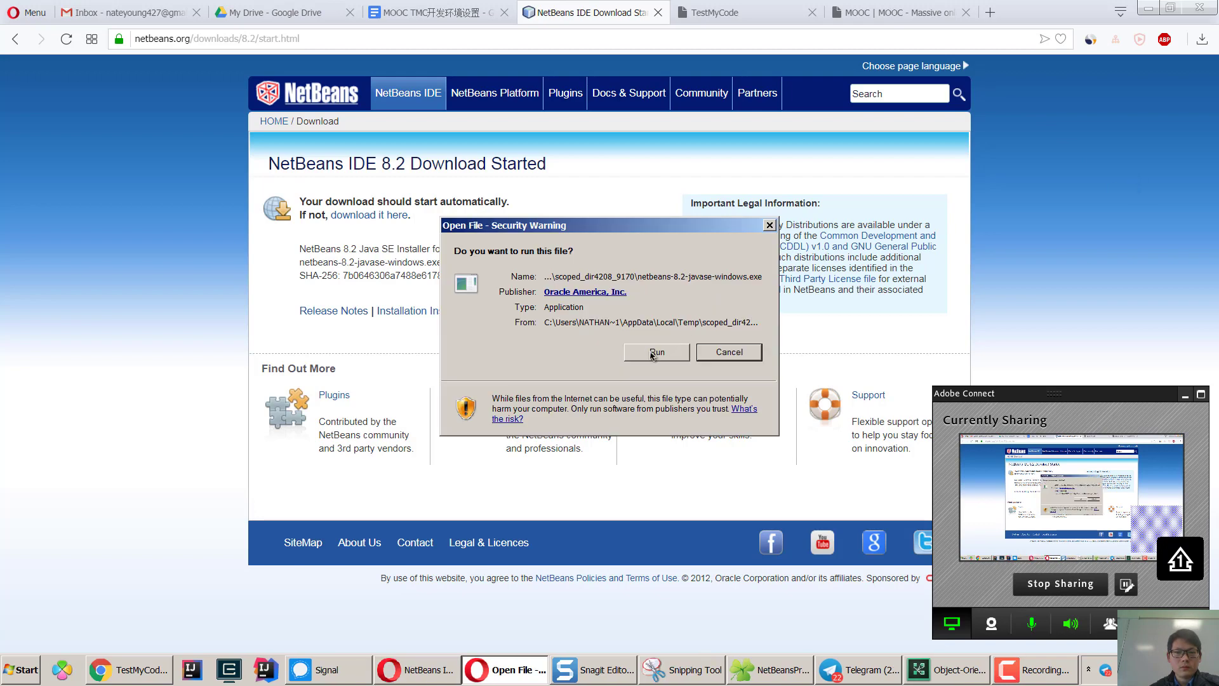
pyautogui.click(656, 353)
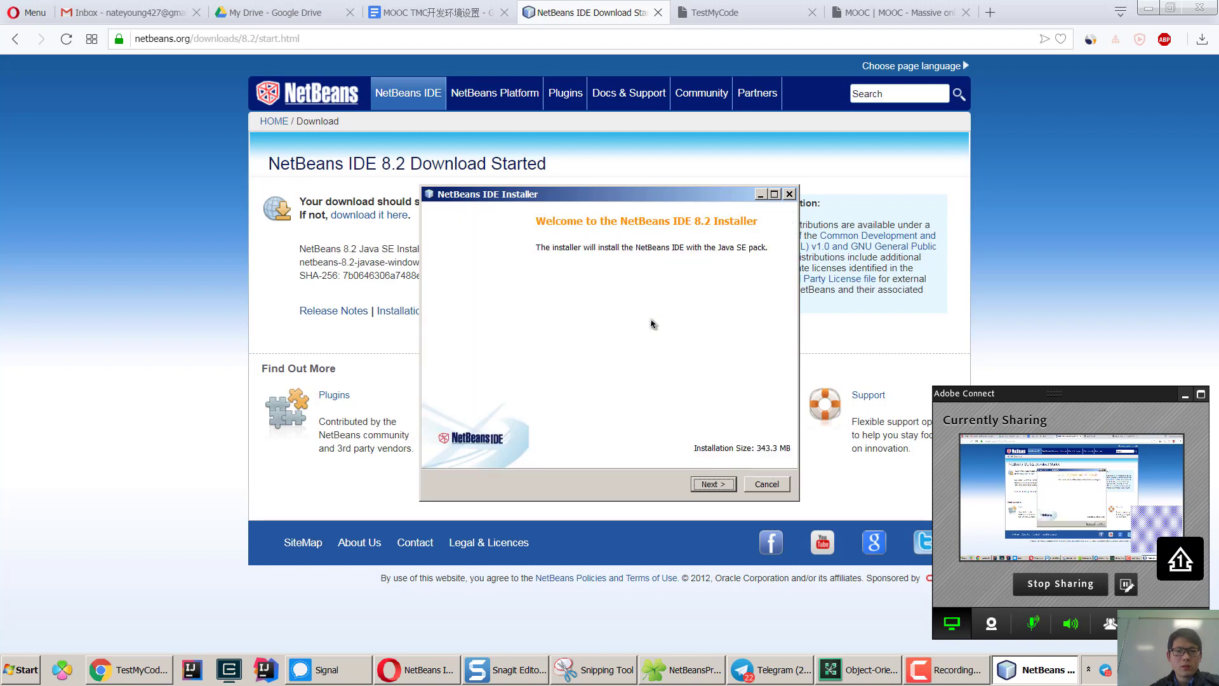
pyautogui.moveTo(601, 195); pyautogui.dragTo(585, 155)
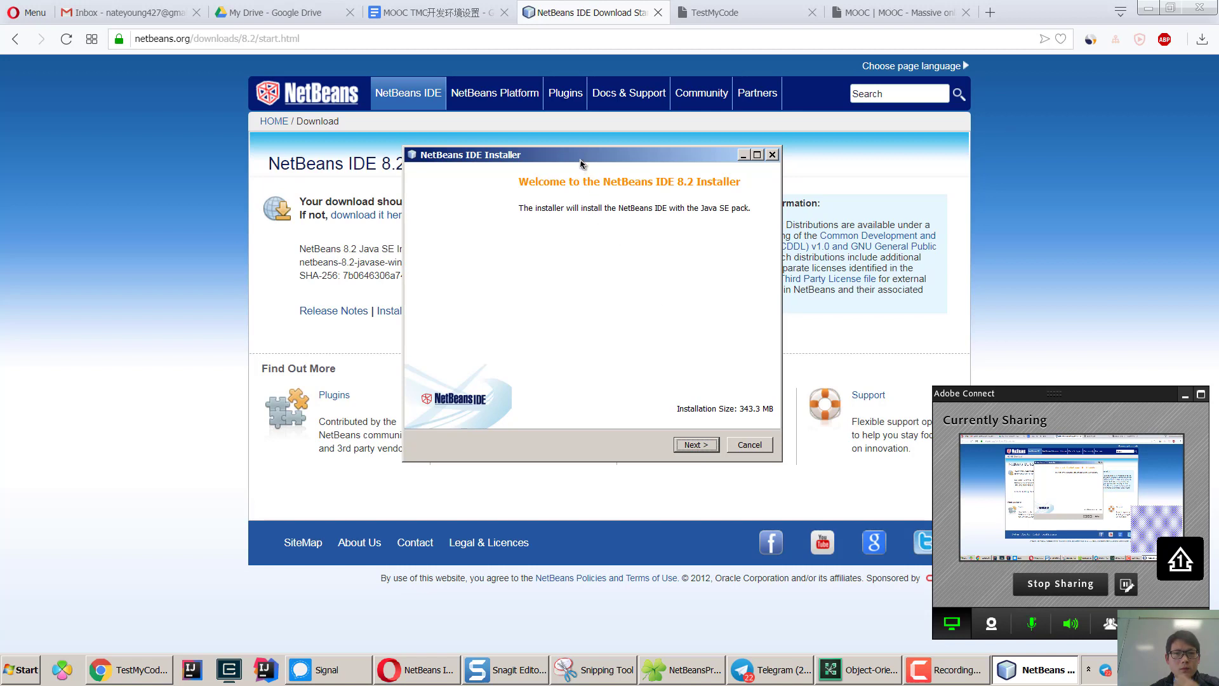
pyautogui.moveTo(579, 156); pyautogui.dragTo(573, 152)
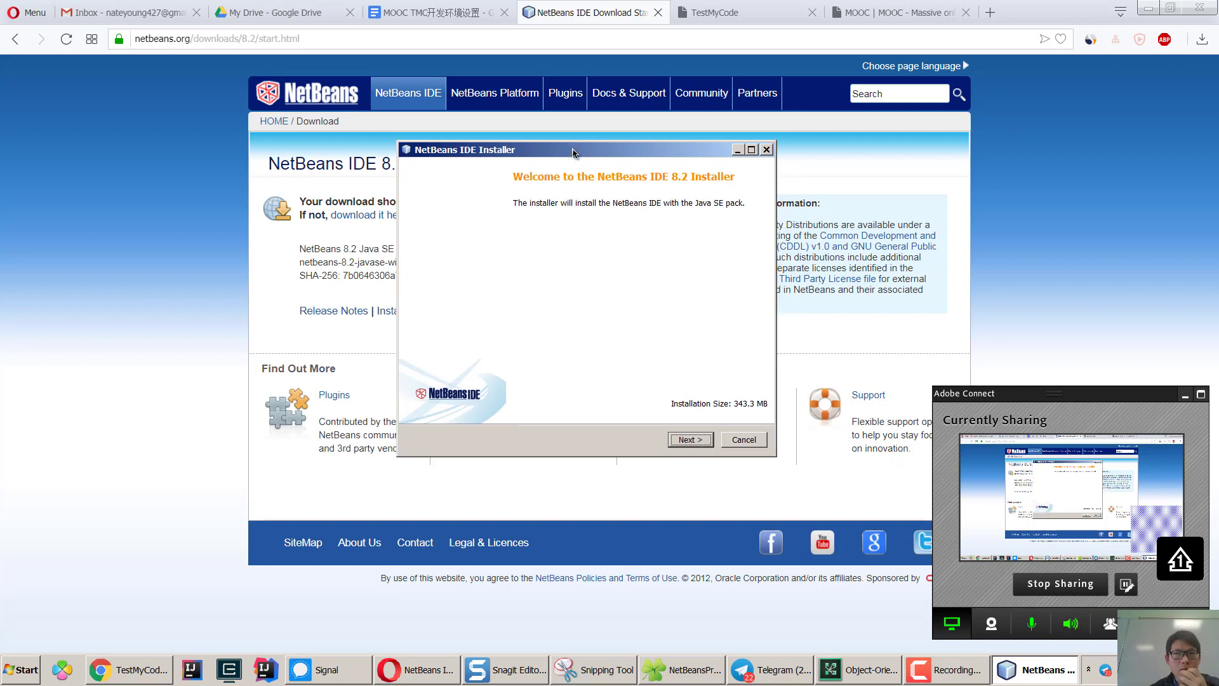
pyautogui.click(687, 442)
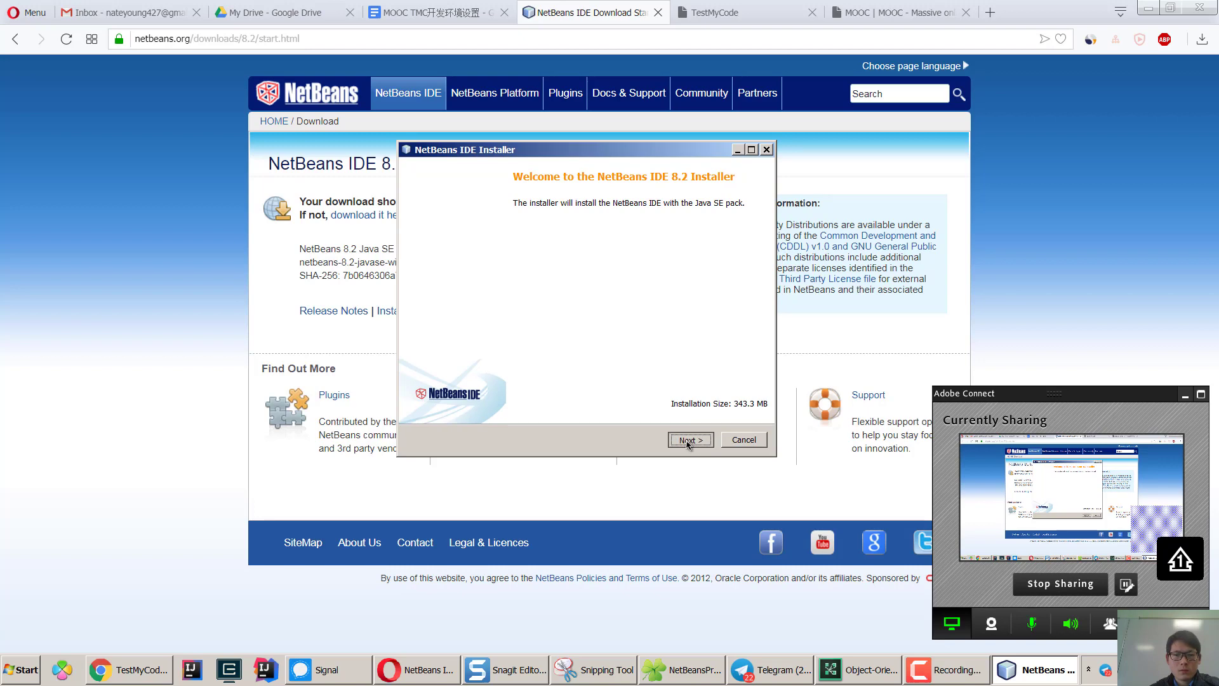
pyautogui.click(513, 412)
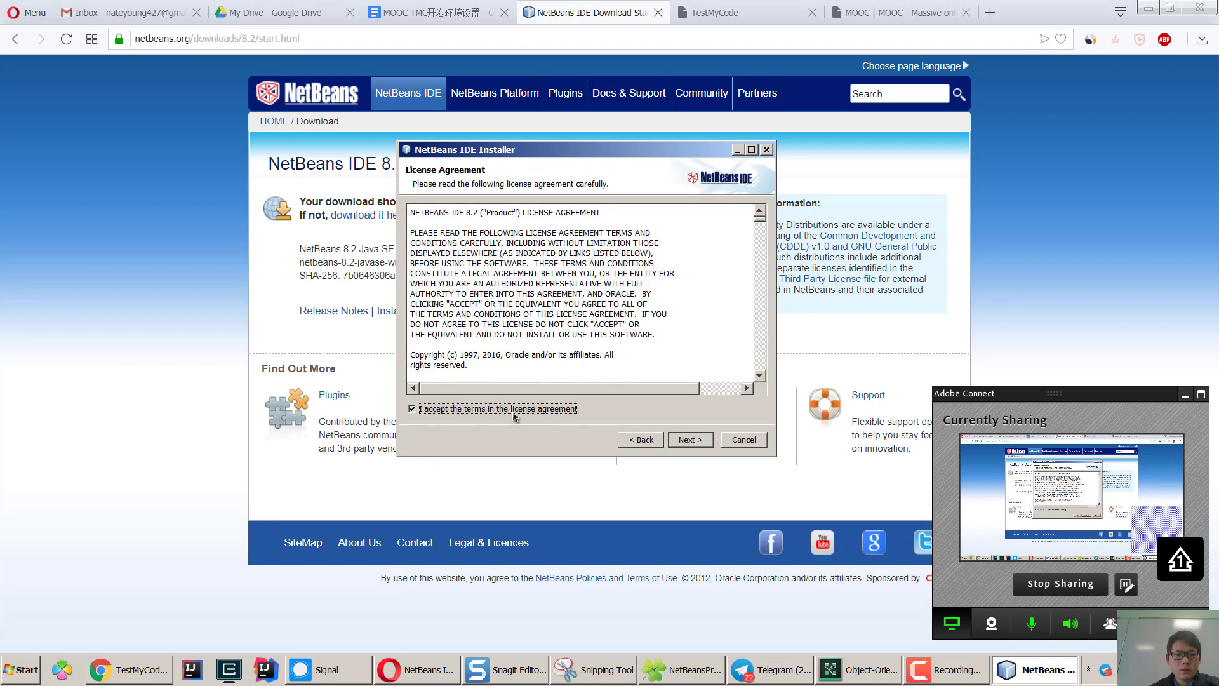
# Select jdk1.8.0_202 as the IDE's JDK and continue to the Summary page.
pyautogui.click(689, 443)
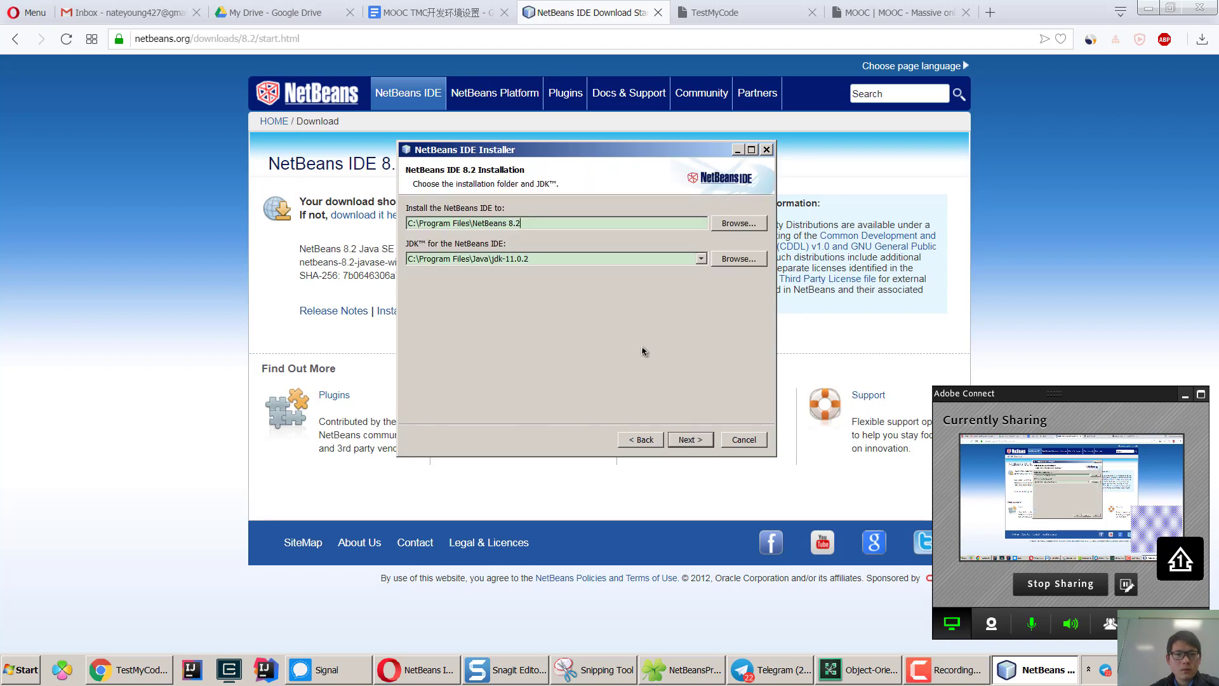
pyautogui.click(701, 259)
pyautogui.click(701, 259)
pyautogui.click(701, 259)
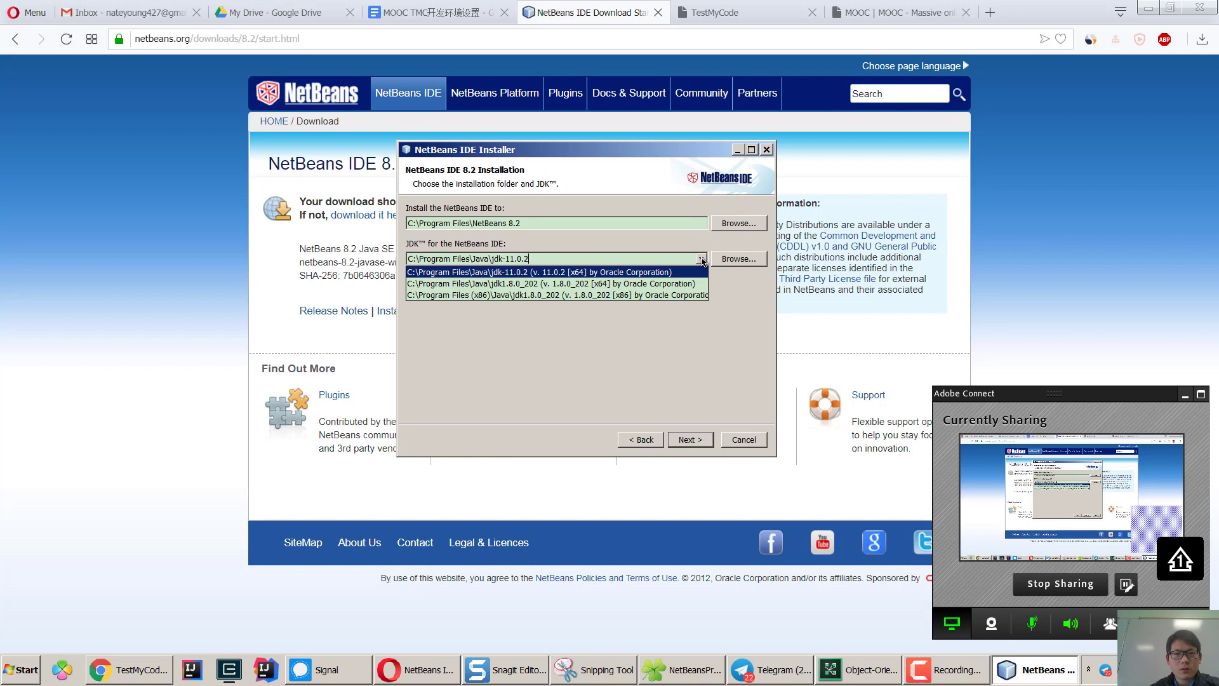
pyautogui.click(671, 284)
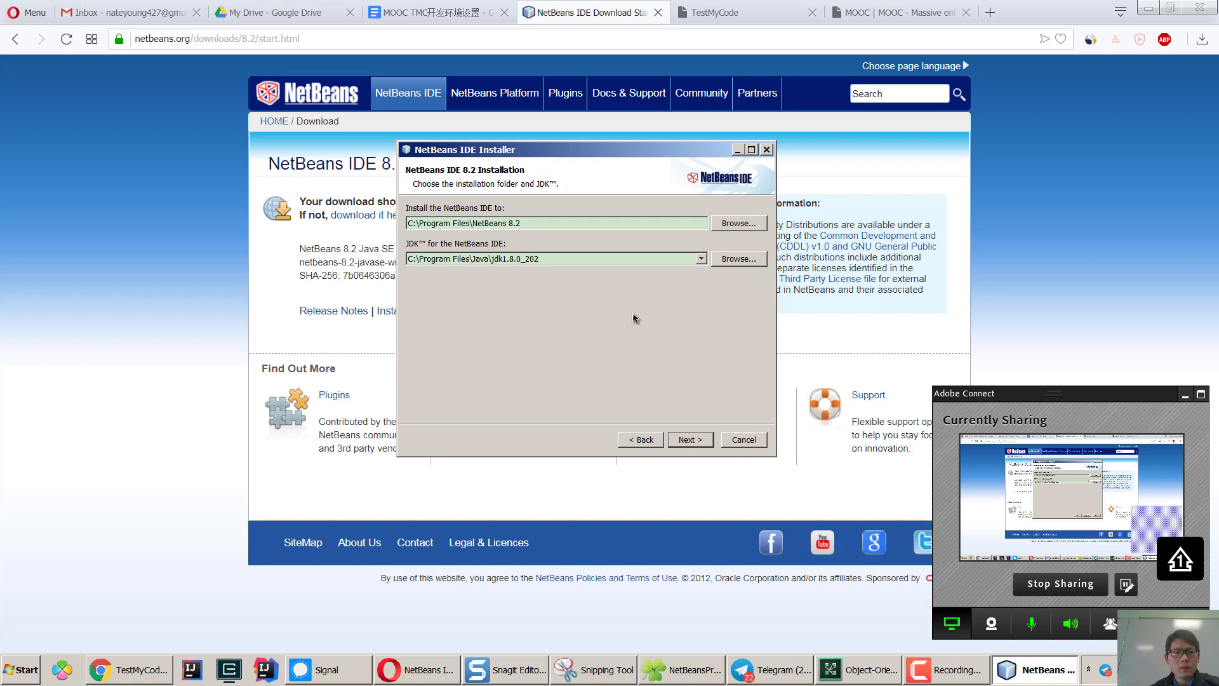
pyautogui.click(686, 440)
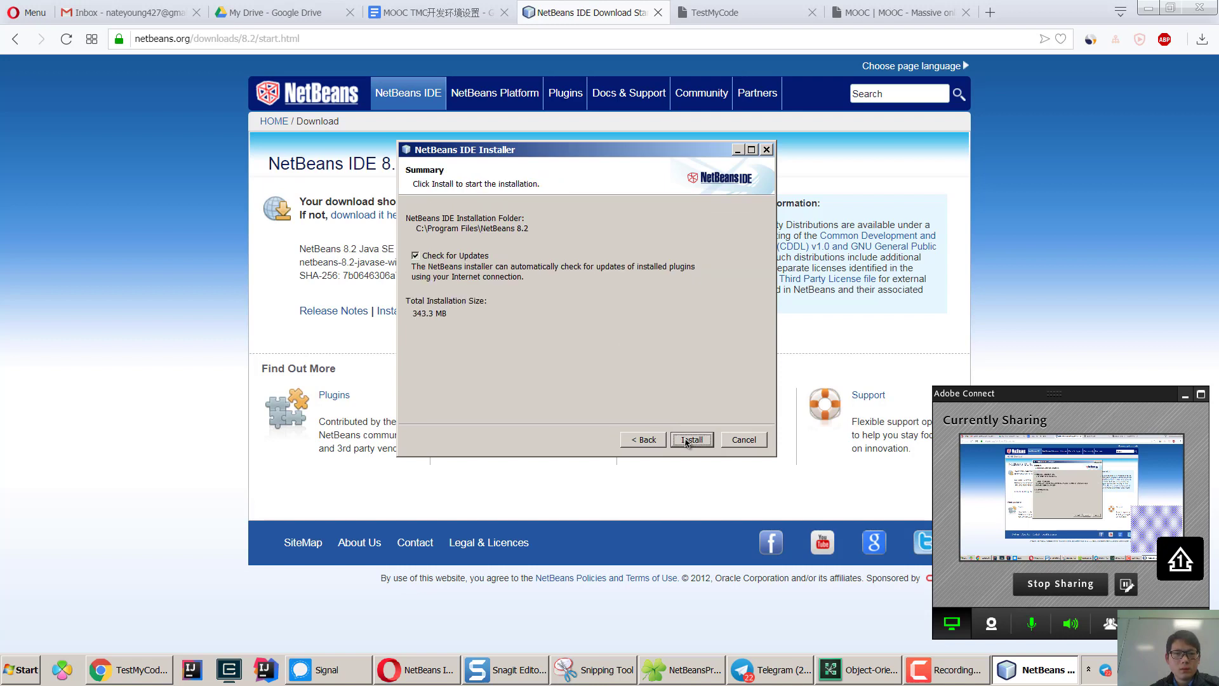
# Begin installing NetBeans IDE 8.2 and bring up the MOOC Java part I course tab.
pyautogui.click(687, 440)
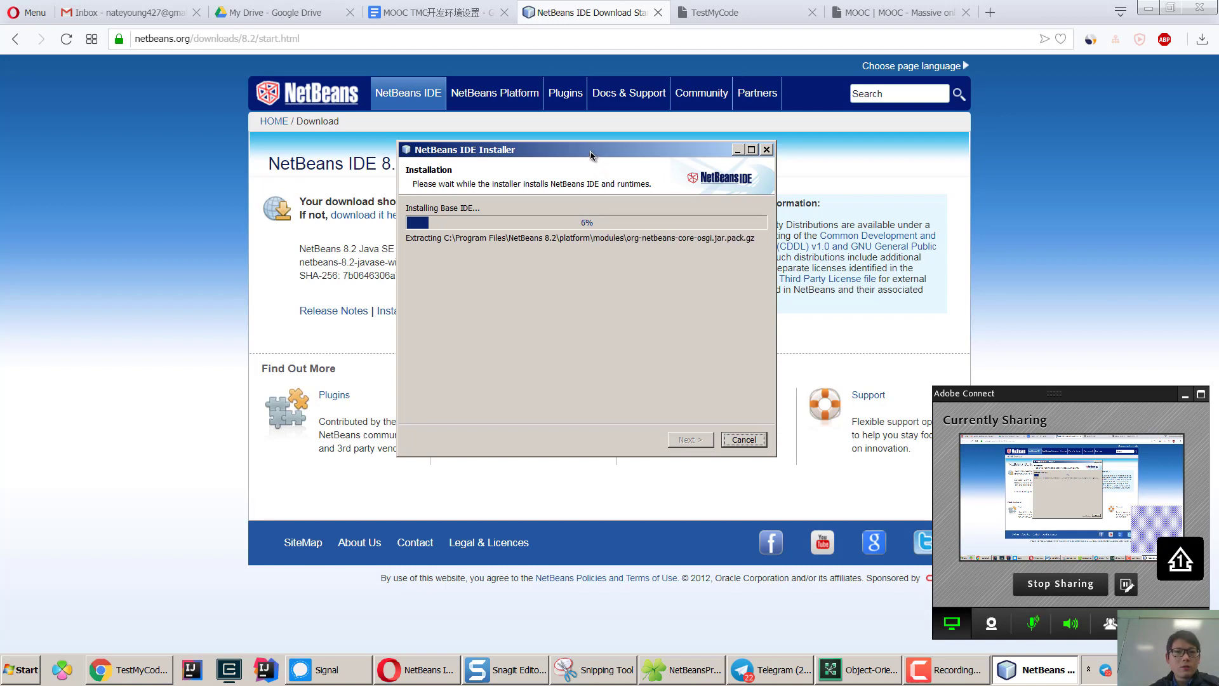
pyautogui.moveTo(590, 155); pyautogui.dragTo(591, 151)
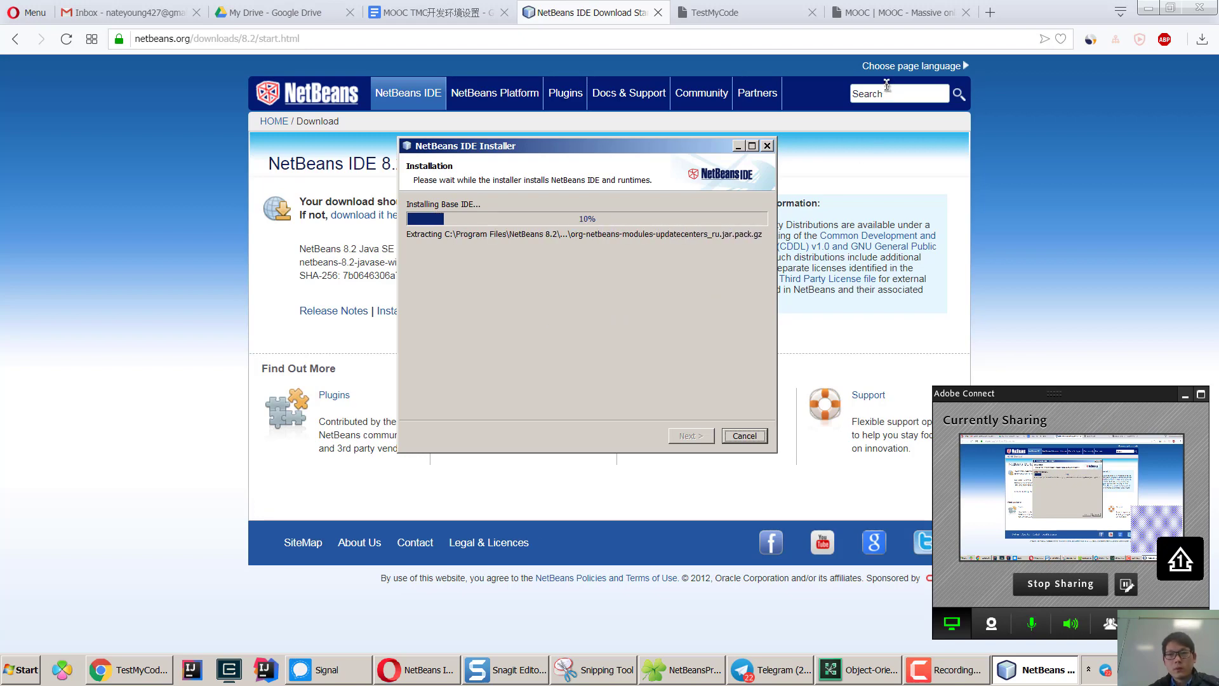
pyautogui.click(892, 12)
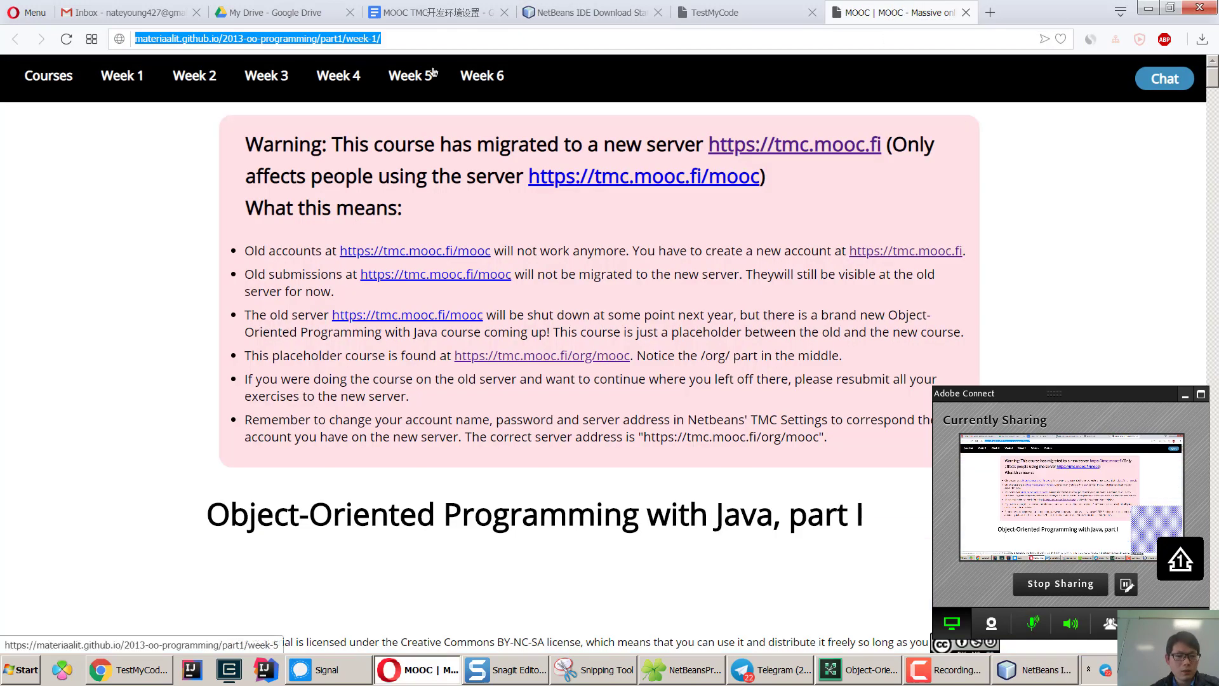
# Paste and send the MOOC week 1 page link in the ITSE500/ITEC220 Telegram group, then return to Opera.
pyautogui.click(769, 670)
pyautogui.click(394, 632)
pyautogui.write('https://materiaalit.github.io/2013-oo-programming/part1/week-1/')
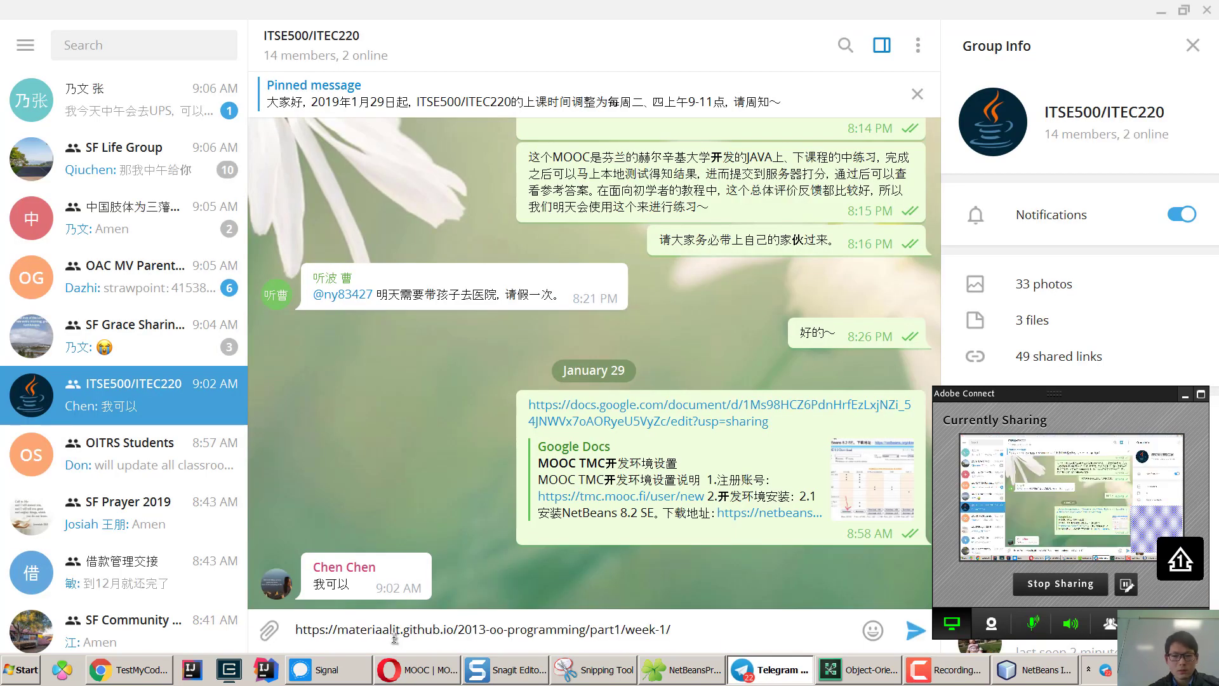
pyautogui.press('Return')
pyautogui.click(415, 670)
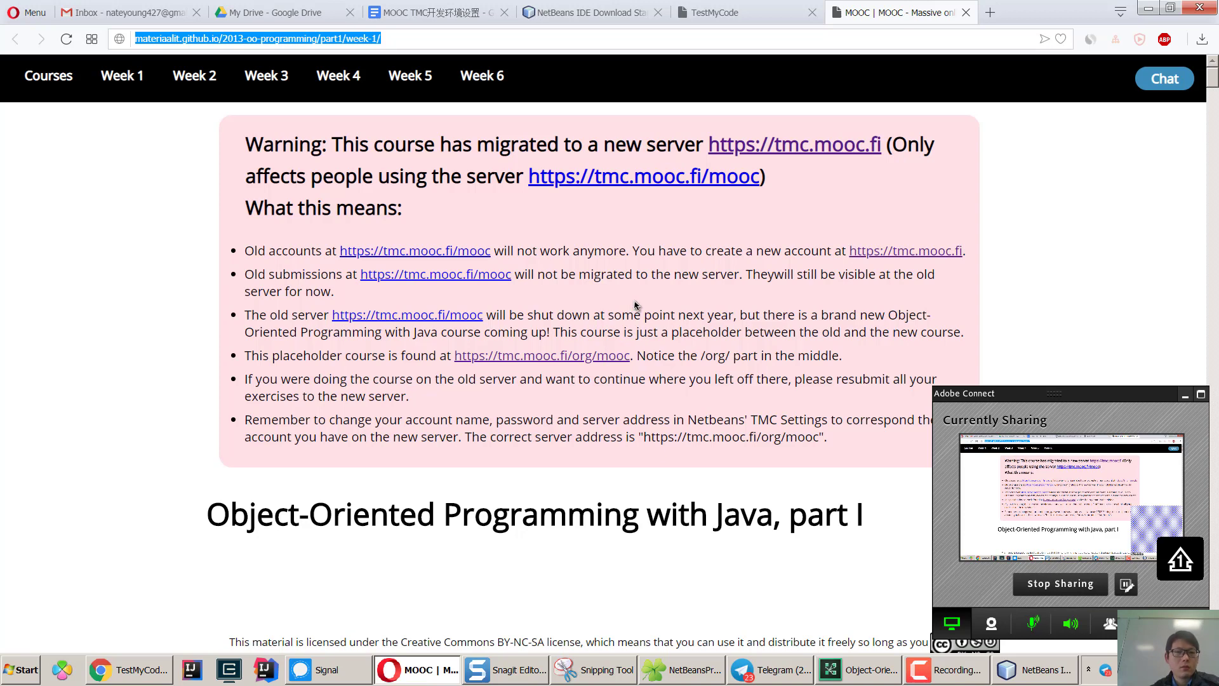
# Scroll down through the week 1 lesson material.
pyautogui.click(125, 85)
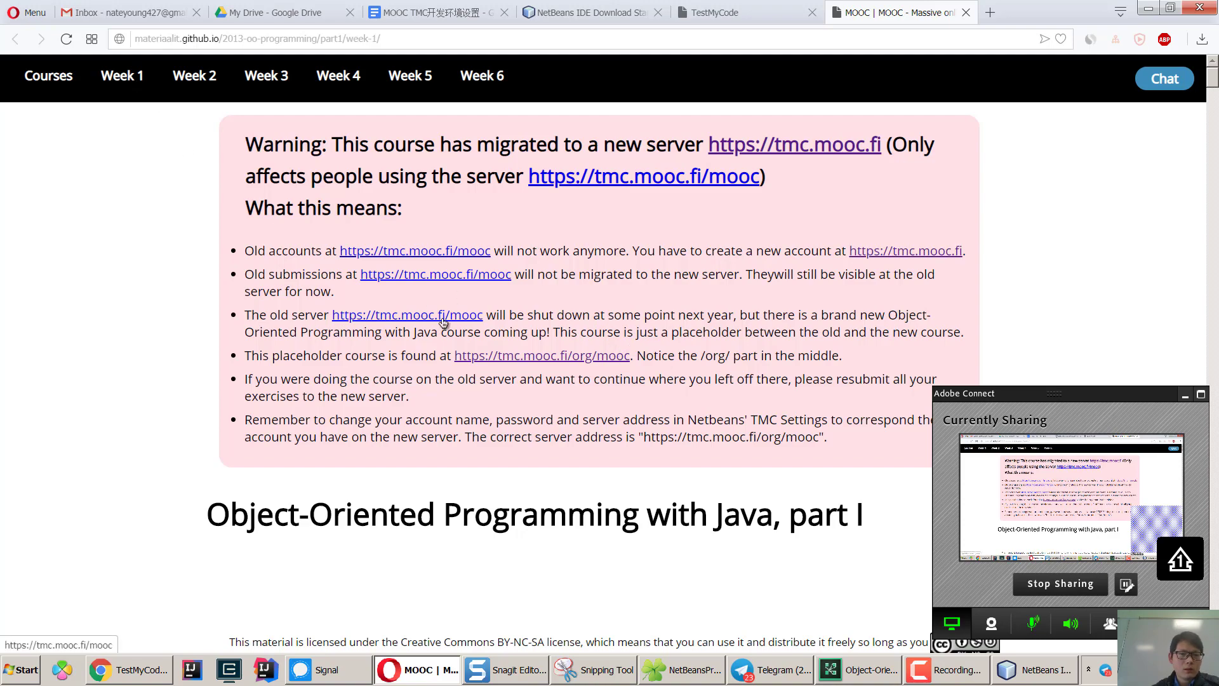
pyautogui.scroll(-3, 503, 320)
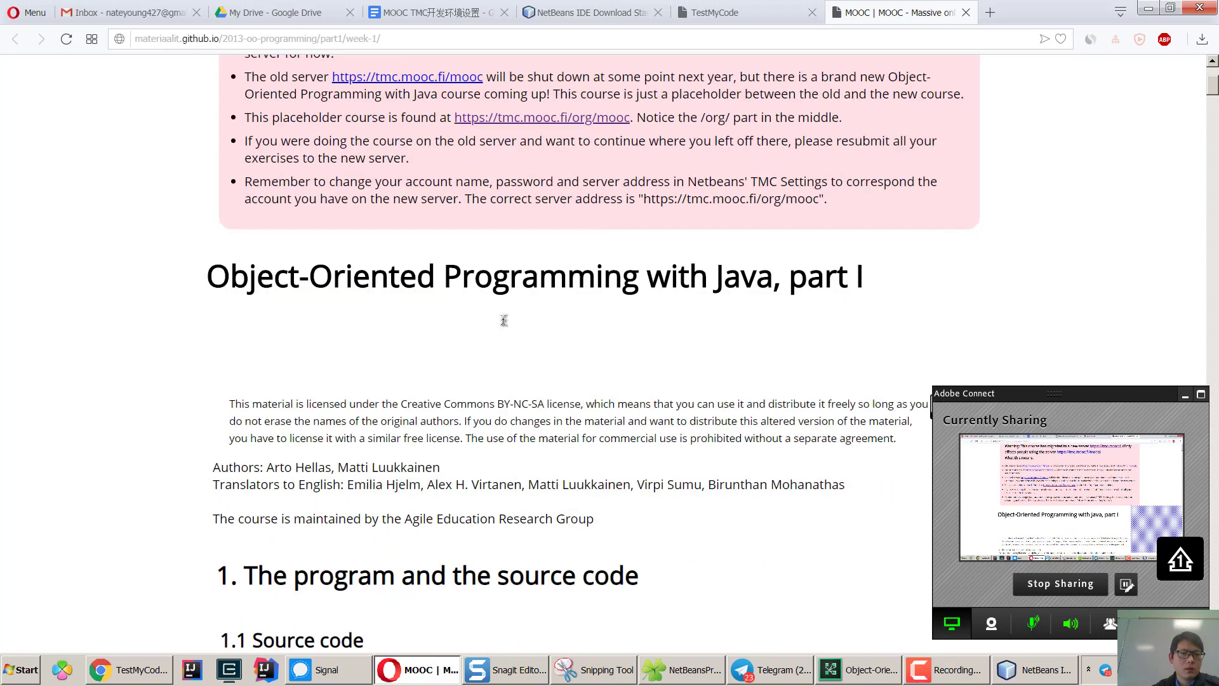
pyautogui.scroll(-15, 503, 320)
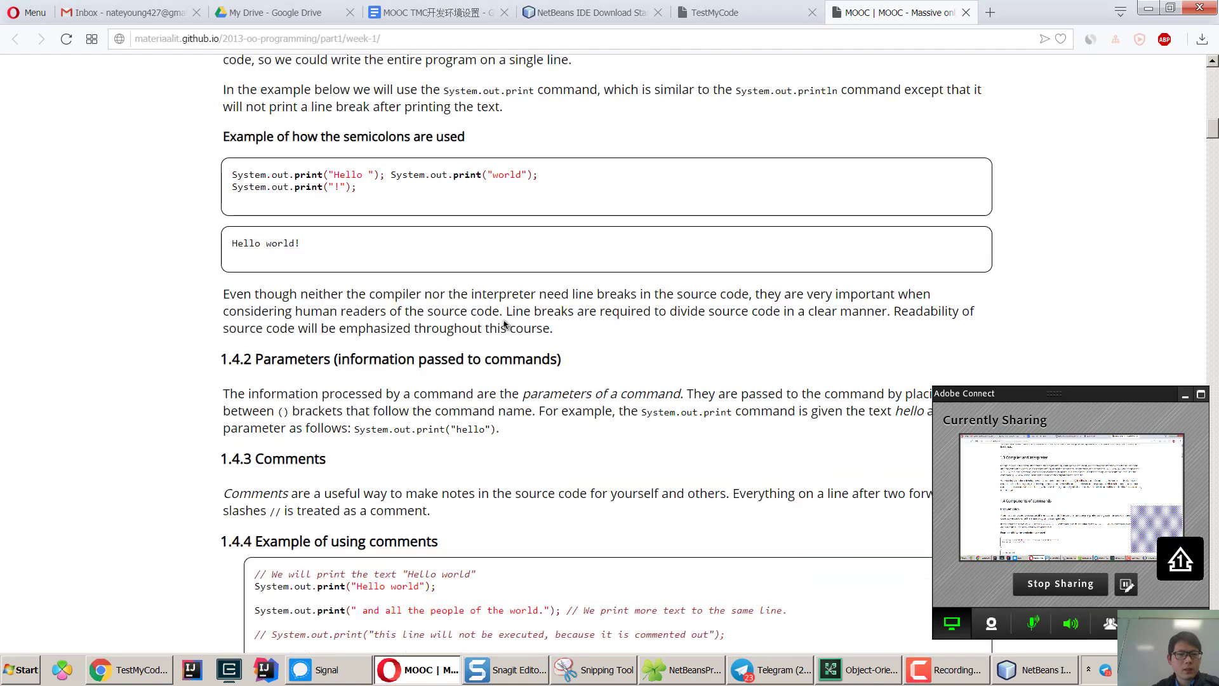
pyautogui.scroll(-15, 504, 324)
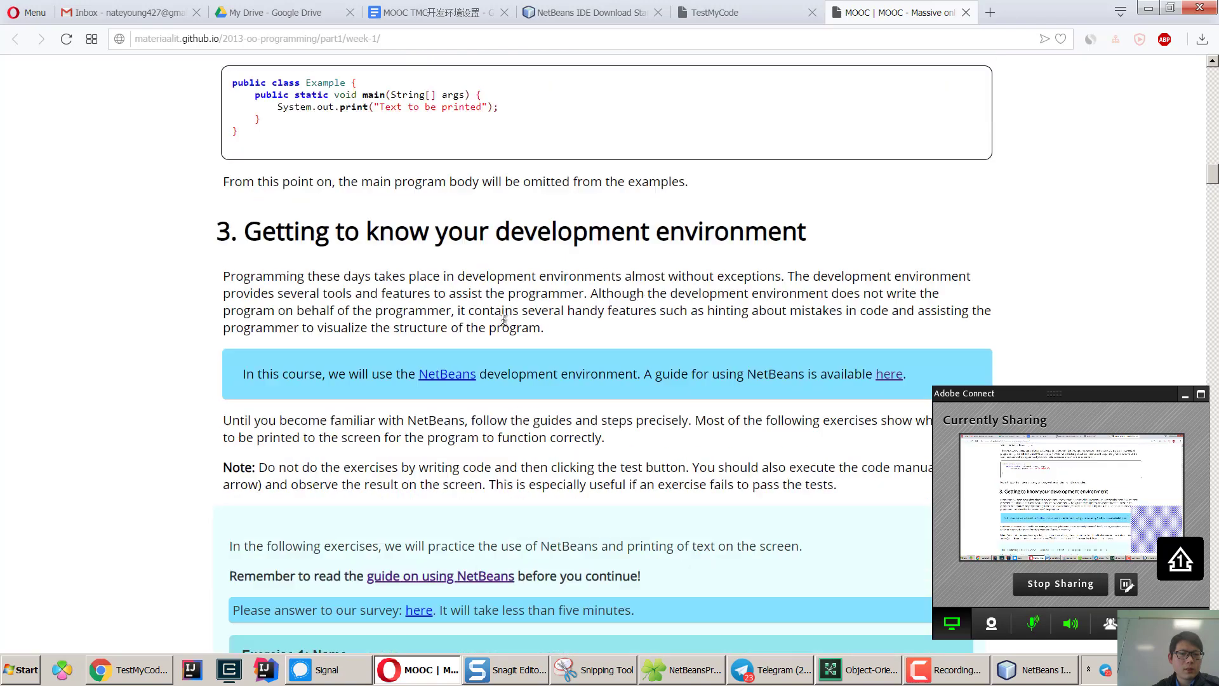
pyautogui.scroll(-5, 503, 320)
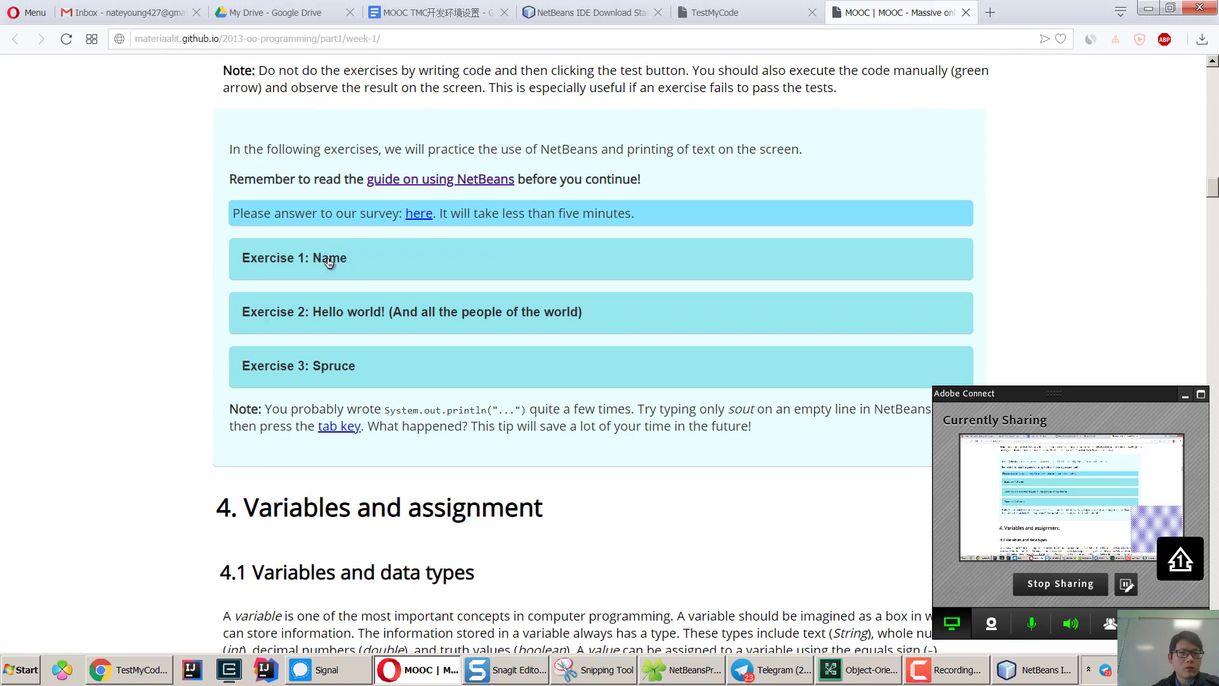
# Expand Exercises 1–4 (Name, Exercise 2, Spruce, Varying variables) to read their descriptions.
pyautogui.click(328, 262)
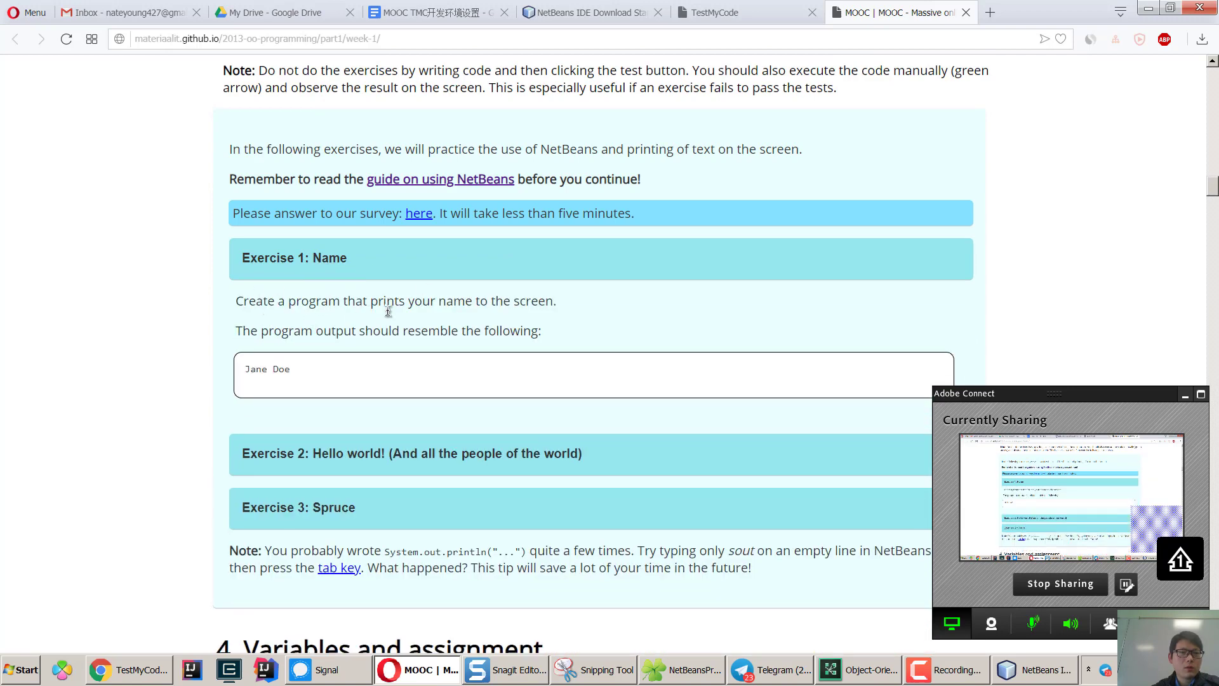
pyautogui.scroll(-1, 388, 311)
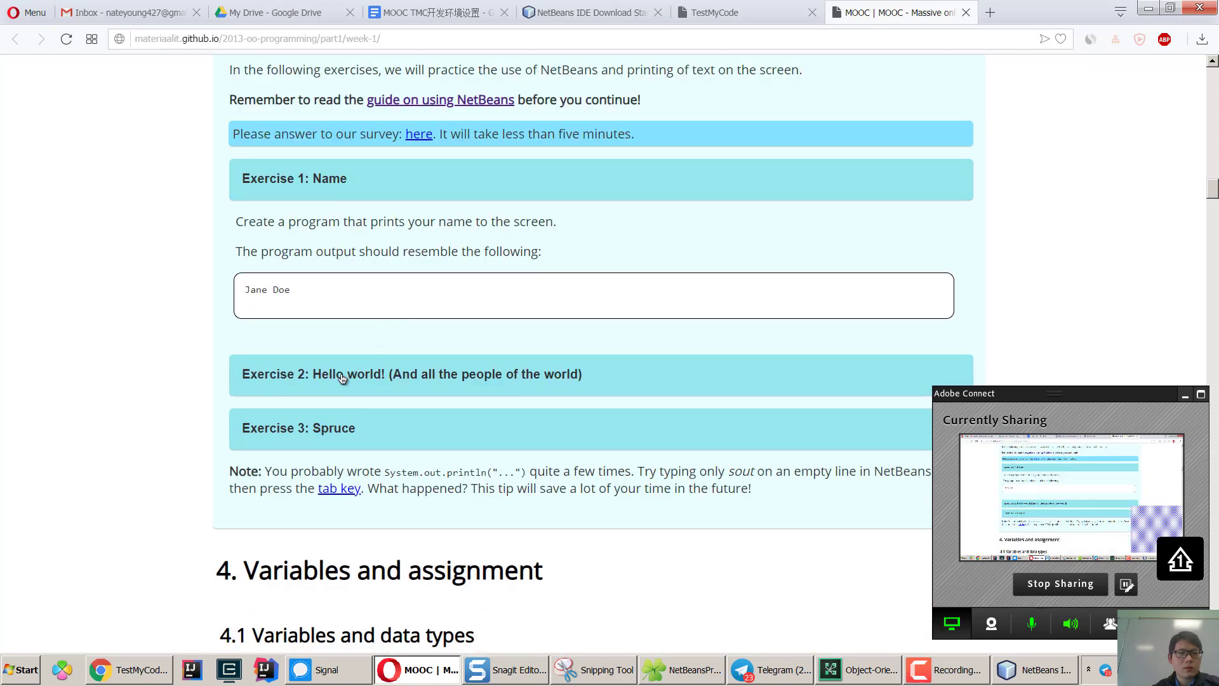
pyautogui.click(441, 371)
pyautogui.scroll(-1, 440, 374)
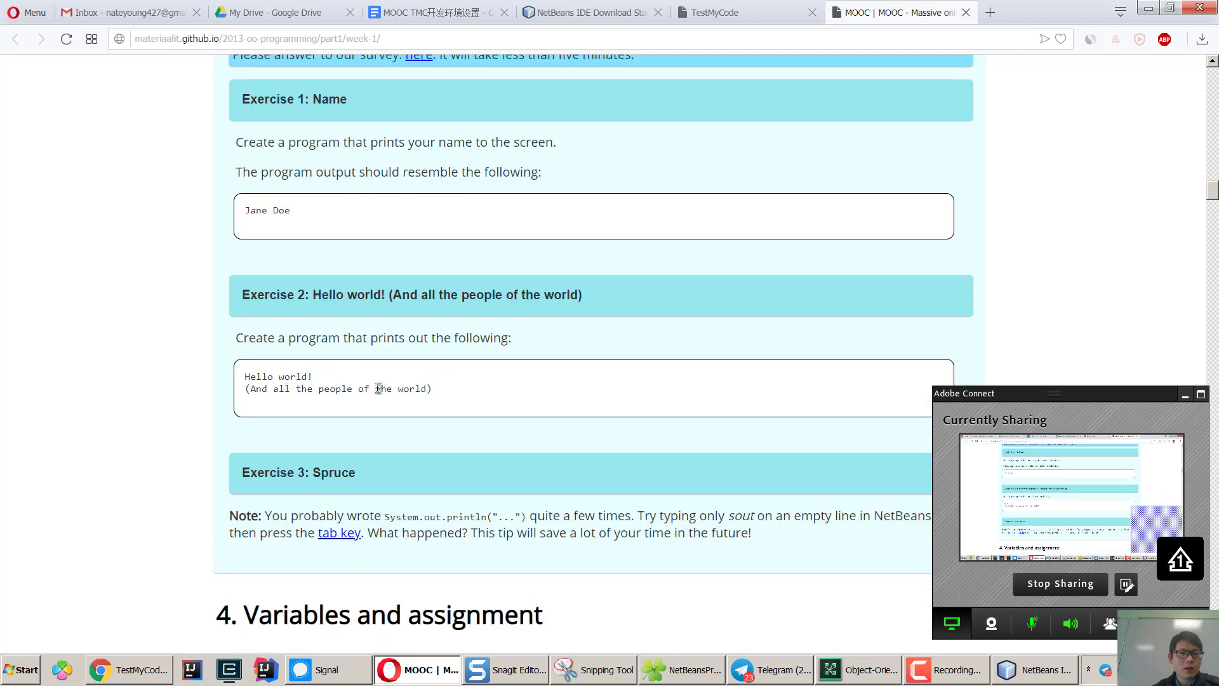
pyautogui.click(322, 478)
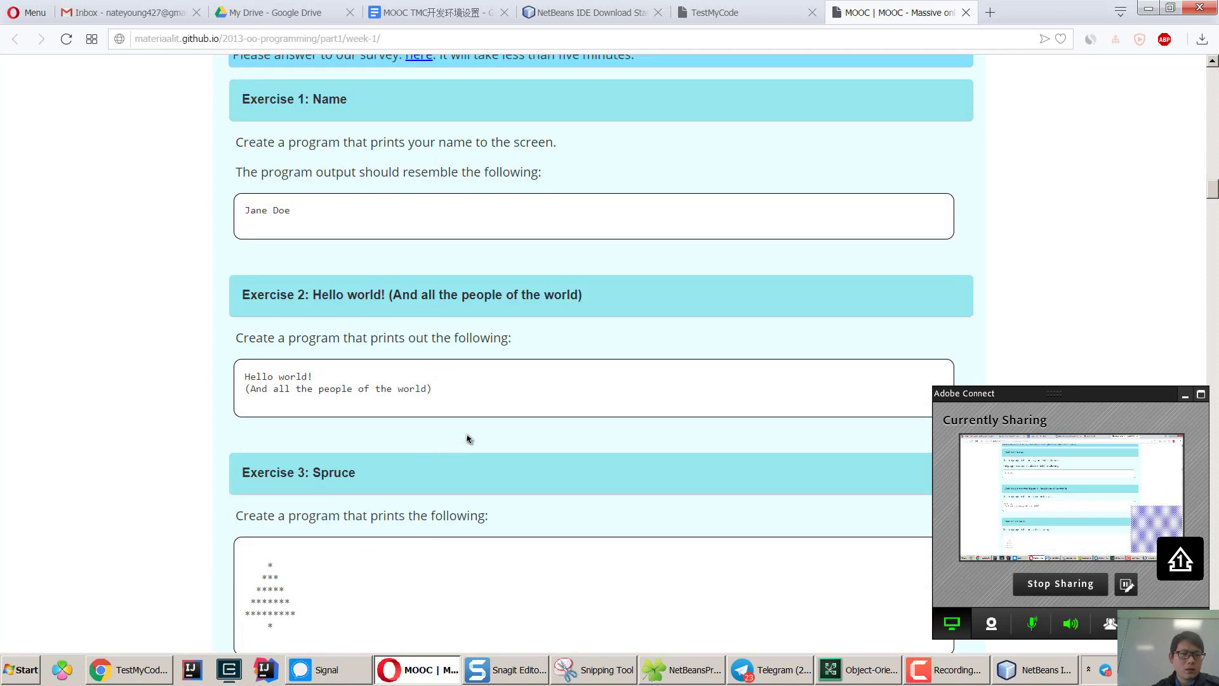
pyautogui.scroll(-1, 466, 438)
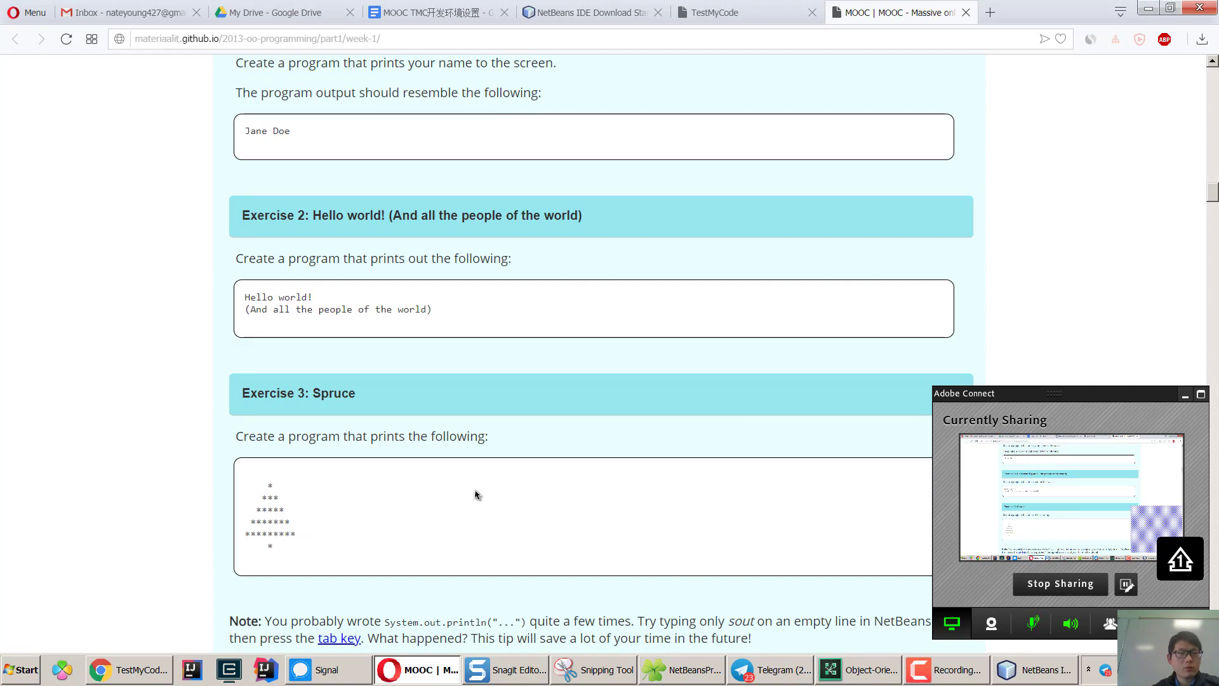
pyautogui.scroll(-2, 478, 491)
pyautogui.scroll(-12, 478, 491)
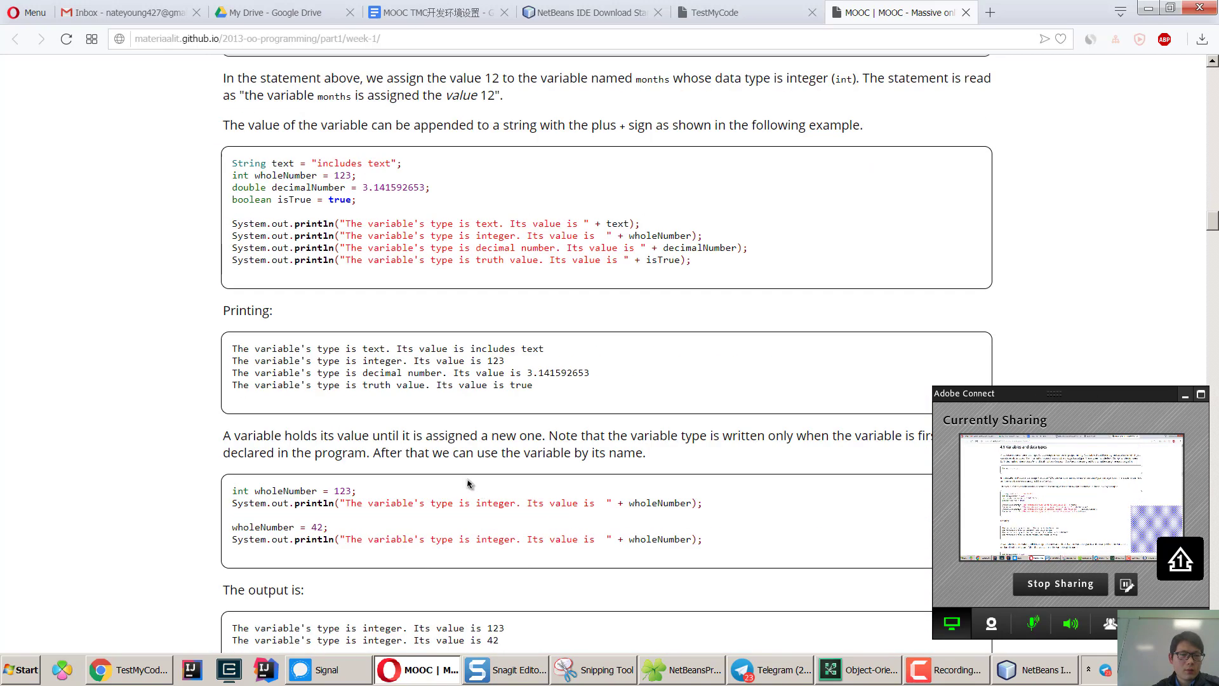
pyautogui.click(351, 312)
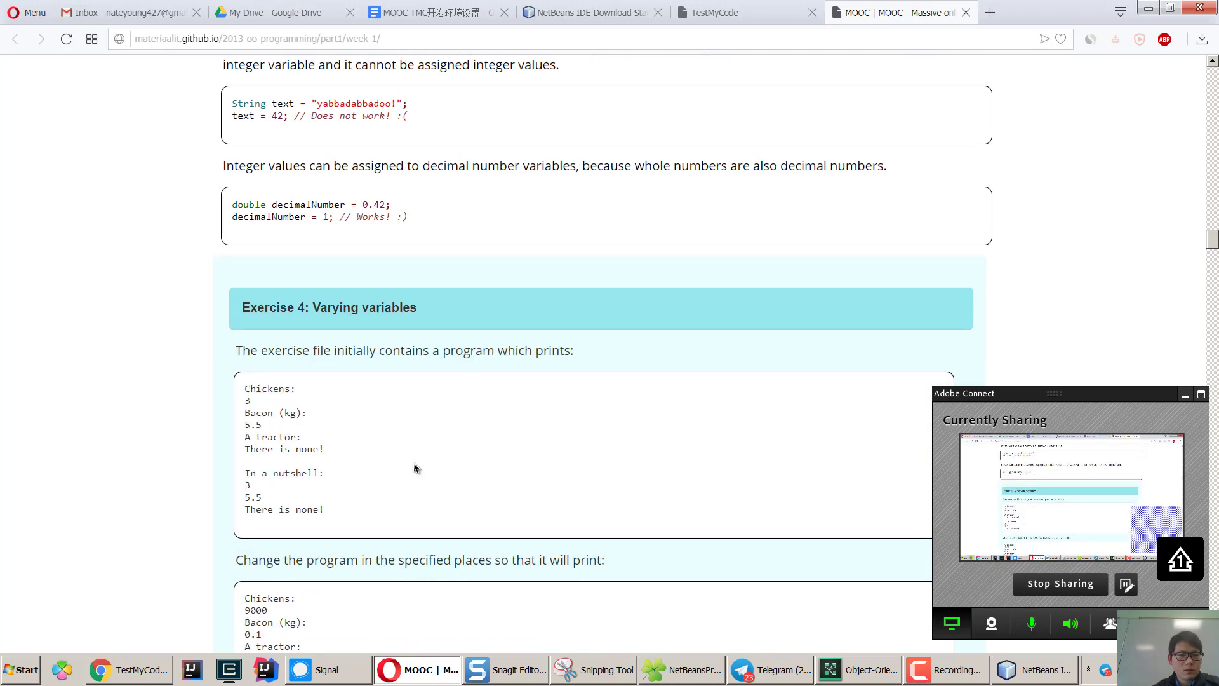
pyautogui.scroll(-3, 413, 468)
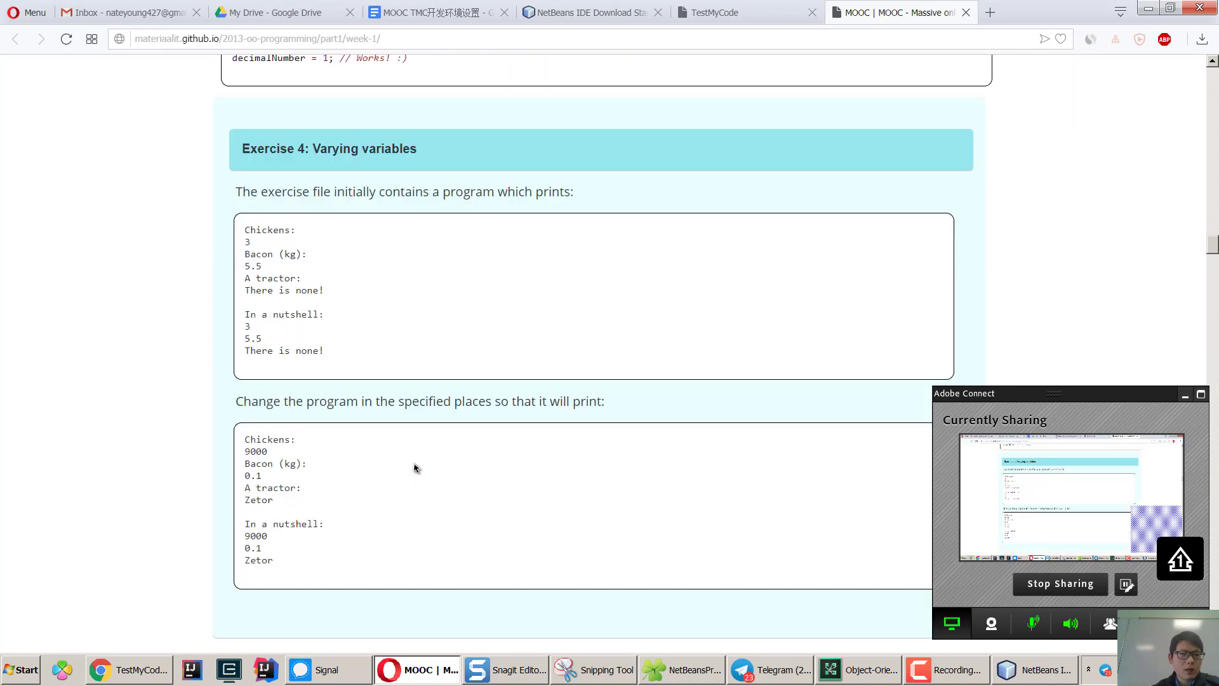
pyautogui.scroll(-20, 414, 468)
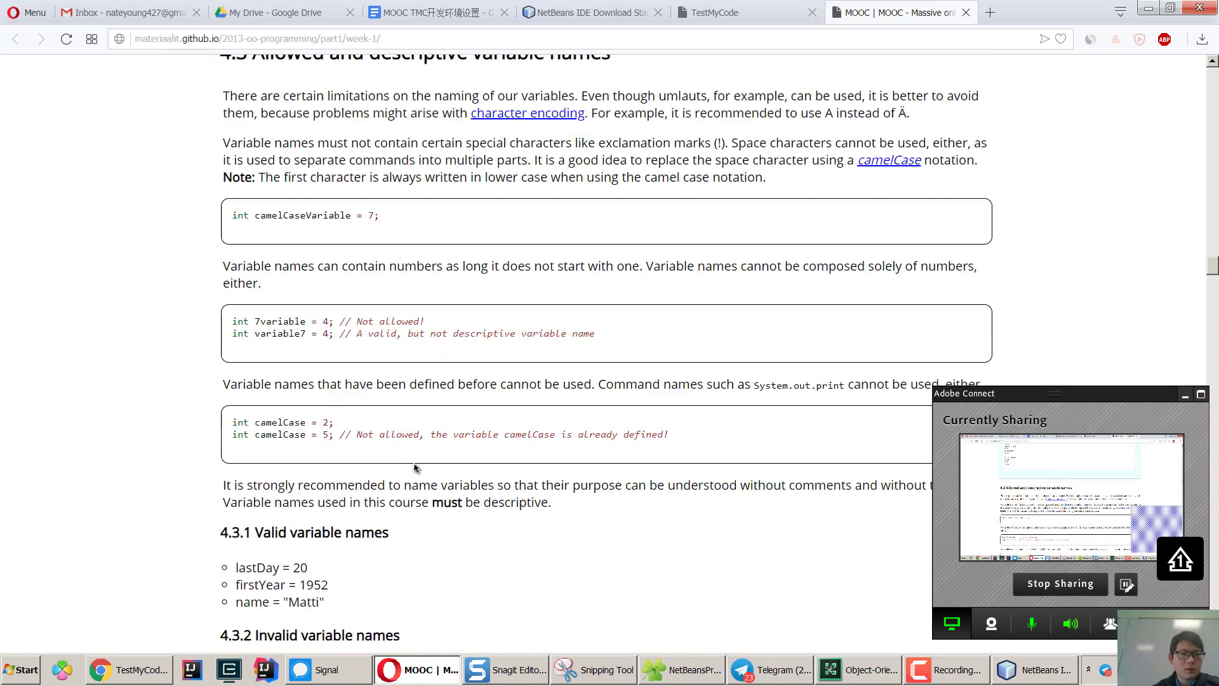
pyautogui.scroll(-9, 413, 468)
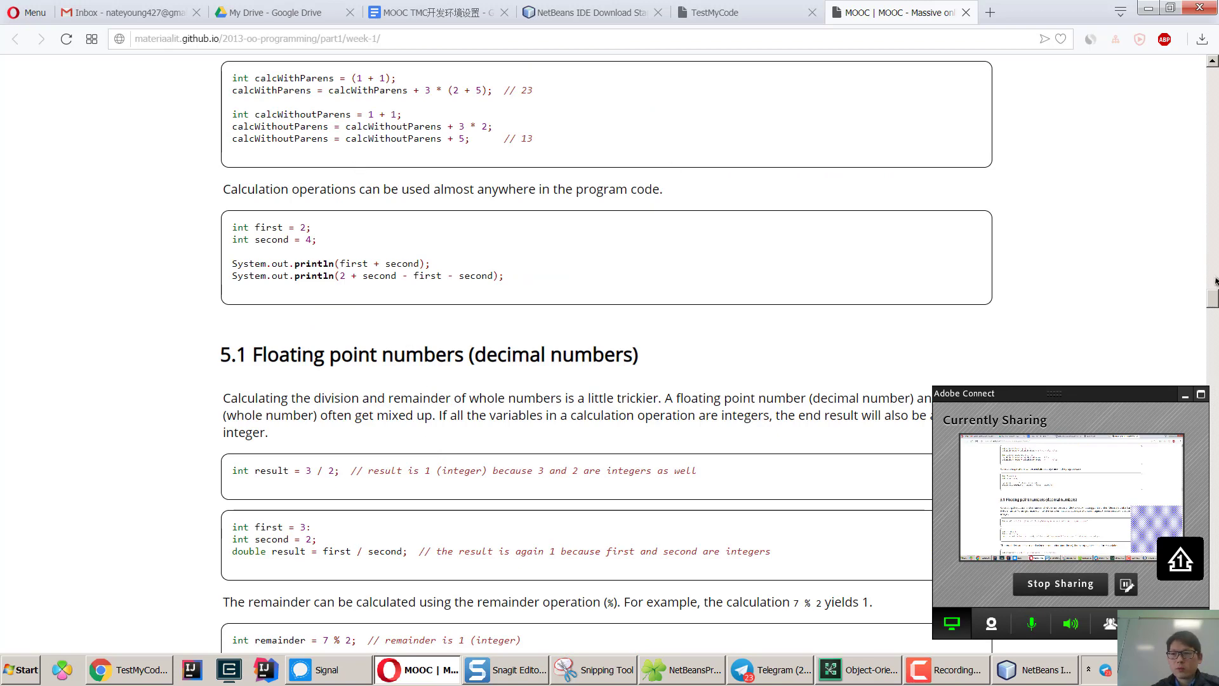
# Glance at the Week 2 page, return to Week 1, then bring the NetBeans installer forward.
pyautogui.moveTo(1213, 293); pyautogui.dragTo(1213, 635)
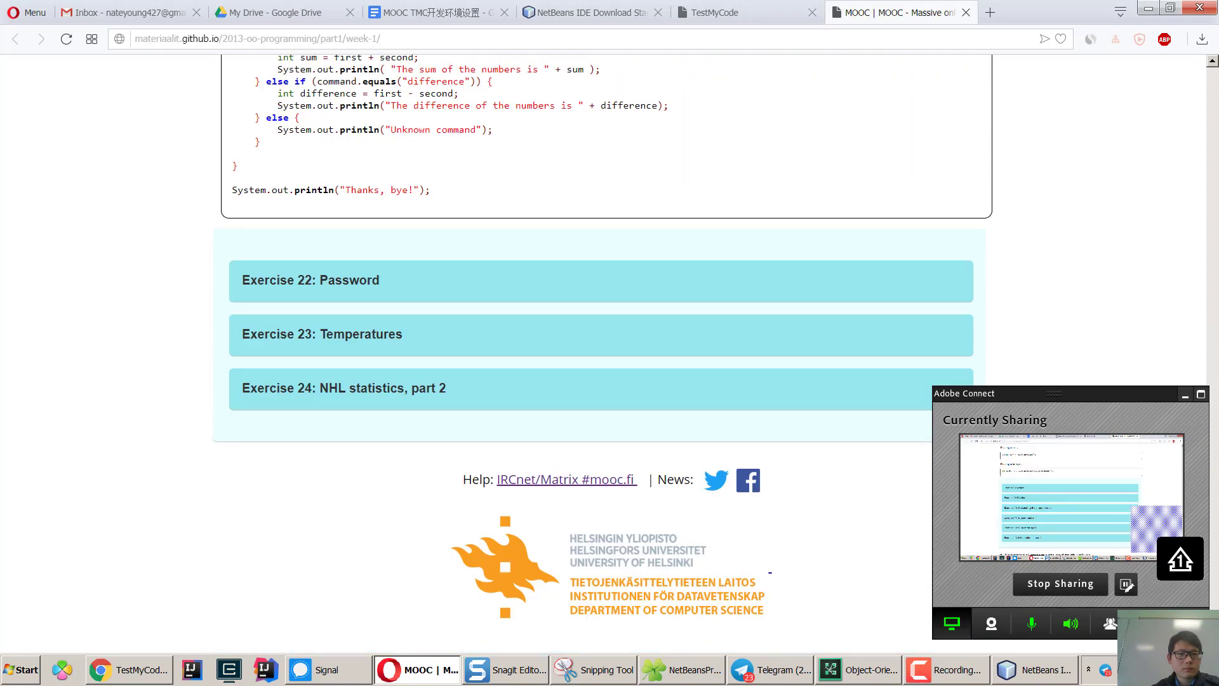
pyautogui.scroll(1, 419, 425)
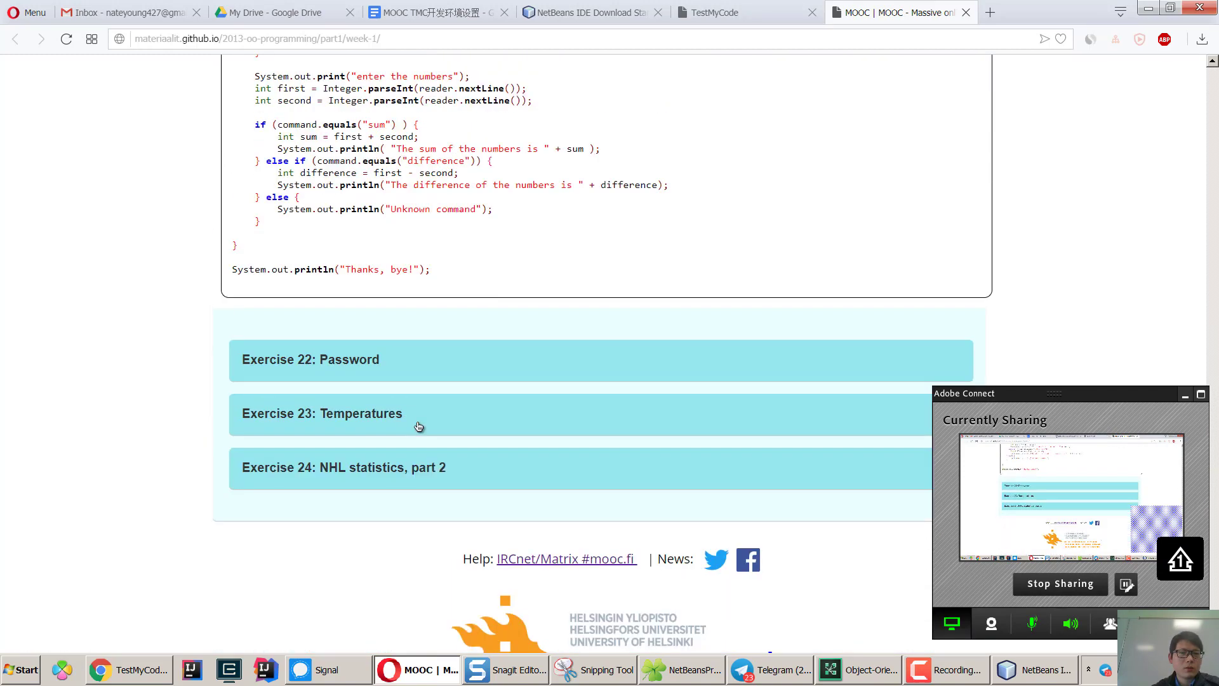
pyautogui.scroll(1, 419, 426)
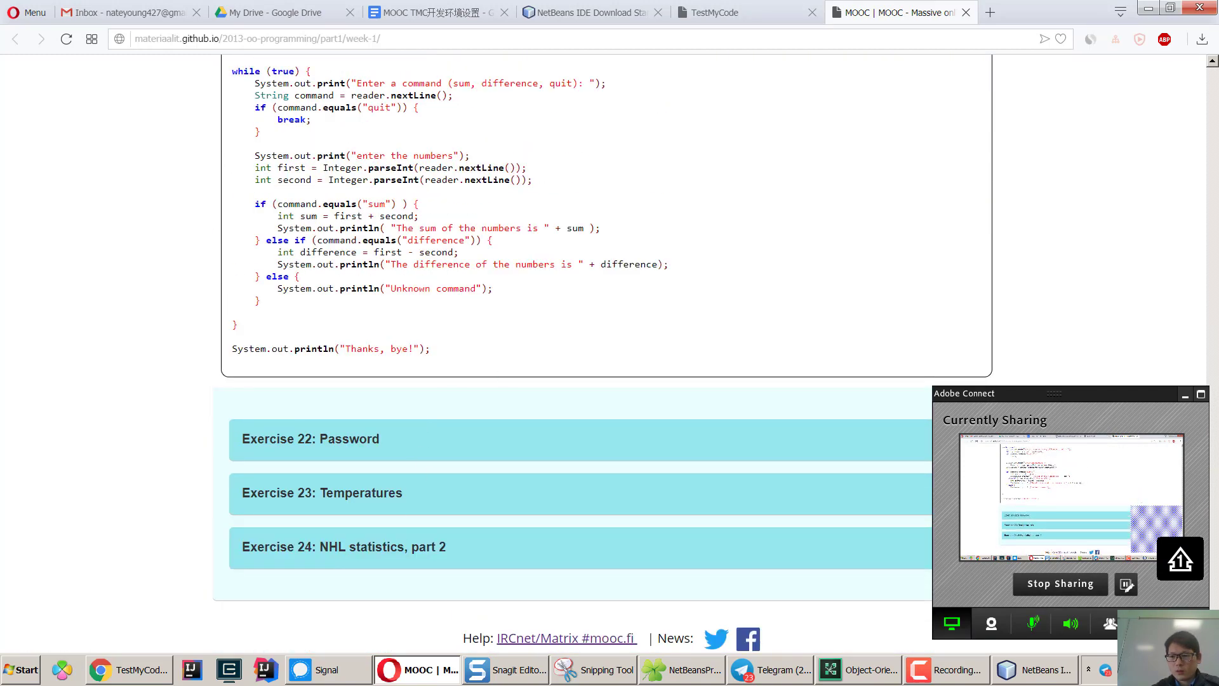
pyautogui.moveTo(1214, 635); pyautogui.dragTo(1214, 70)
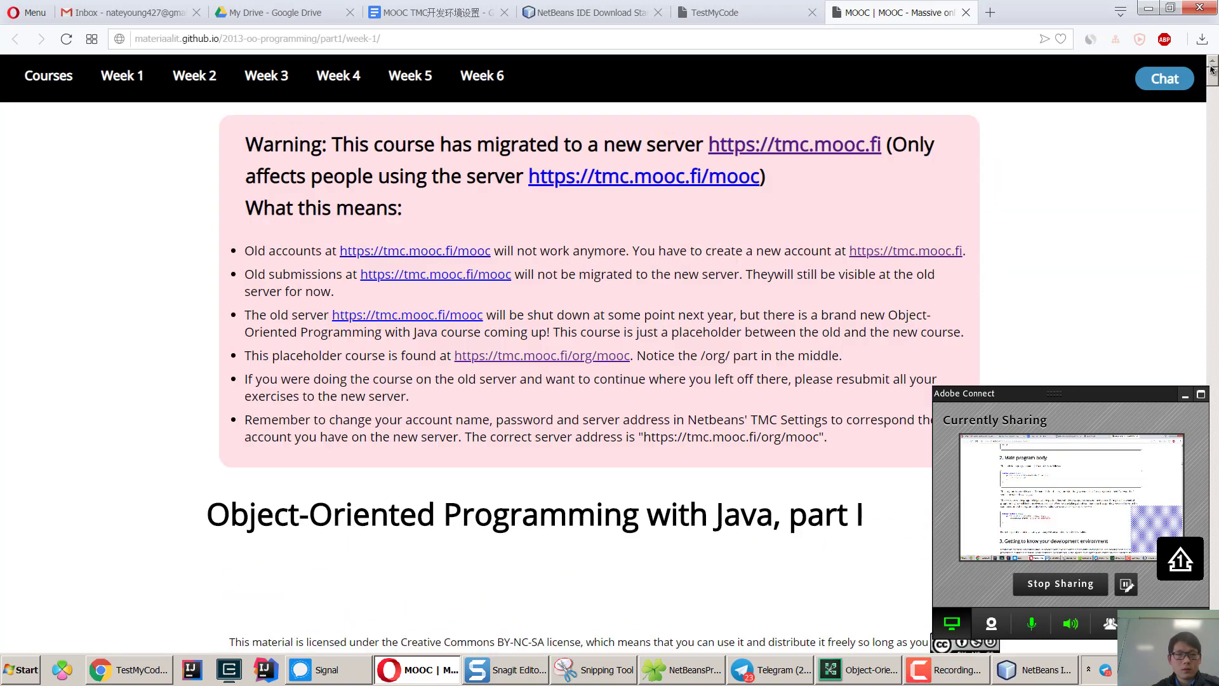
pyautogui.click(197, 78)
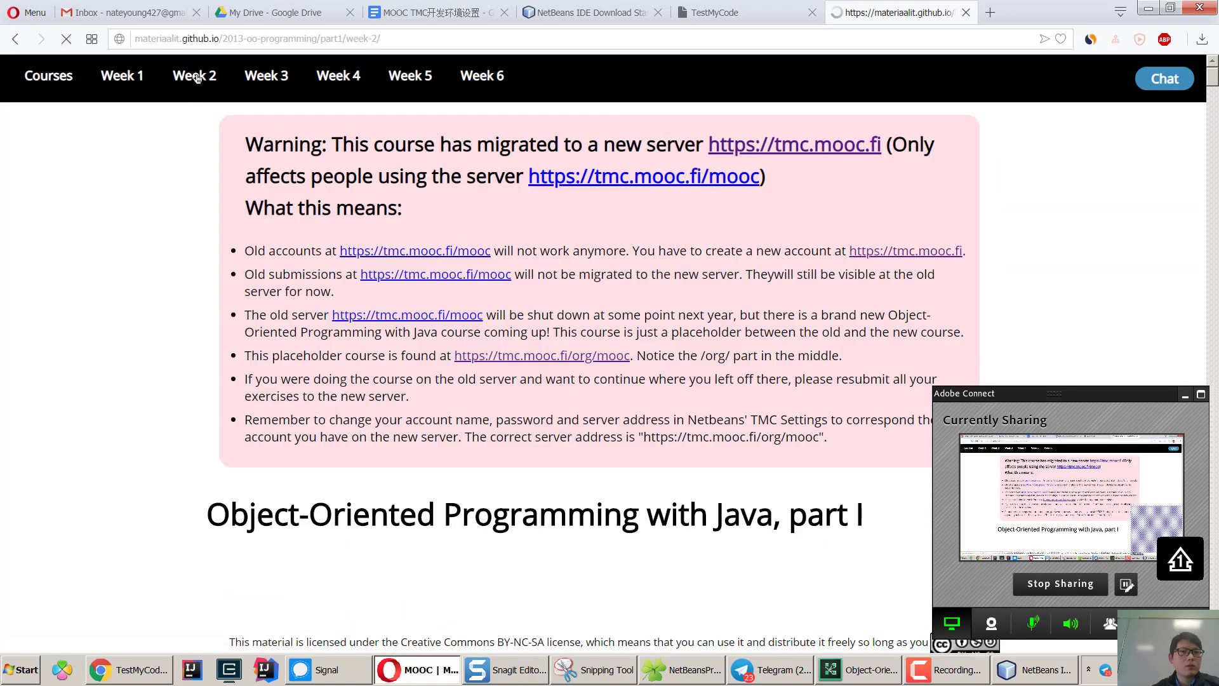
pyautogui.click(131, 79)
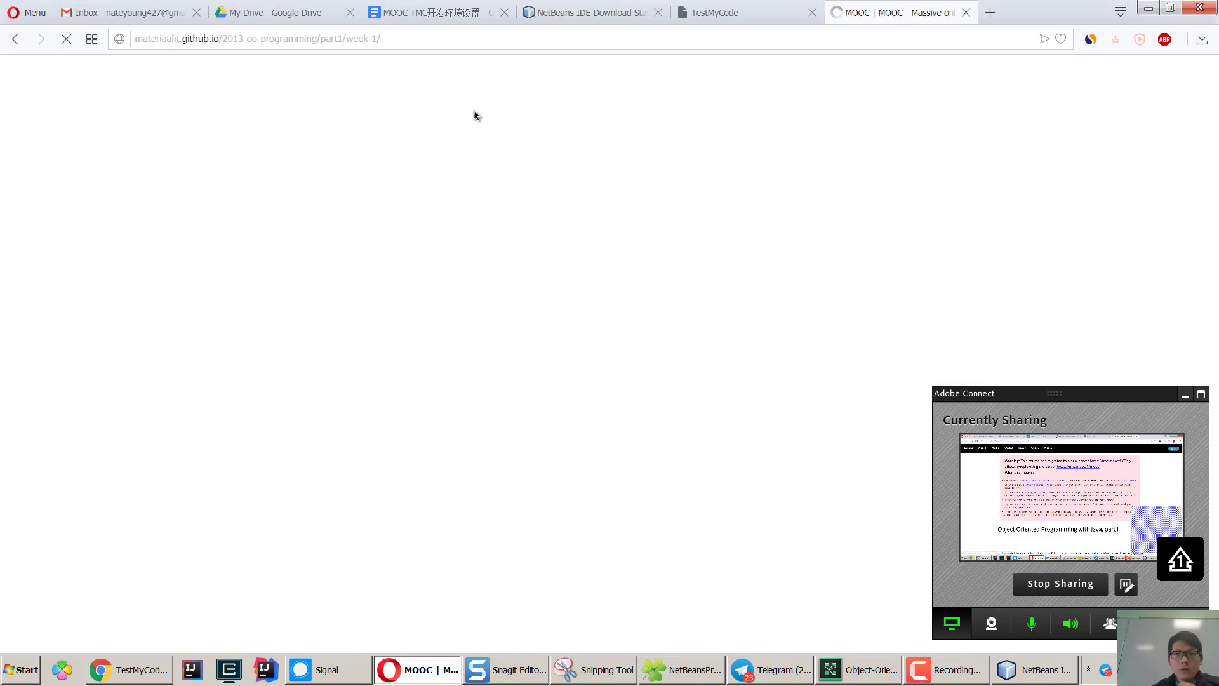
pyautogui.click(1022, 669)
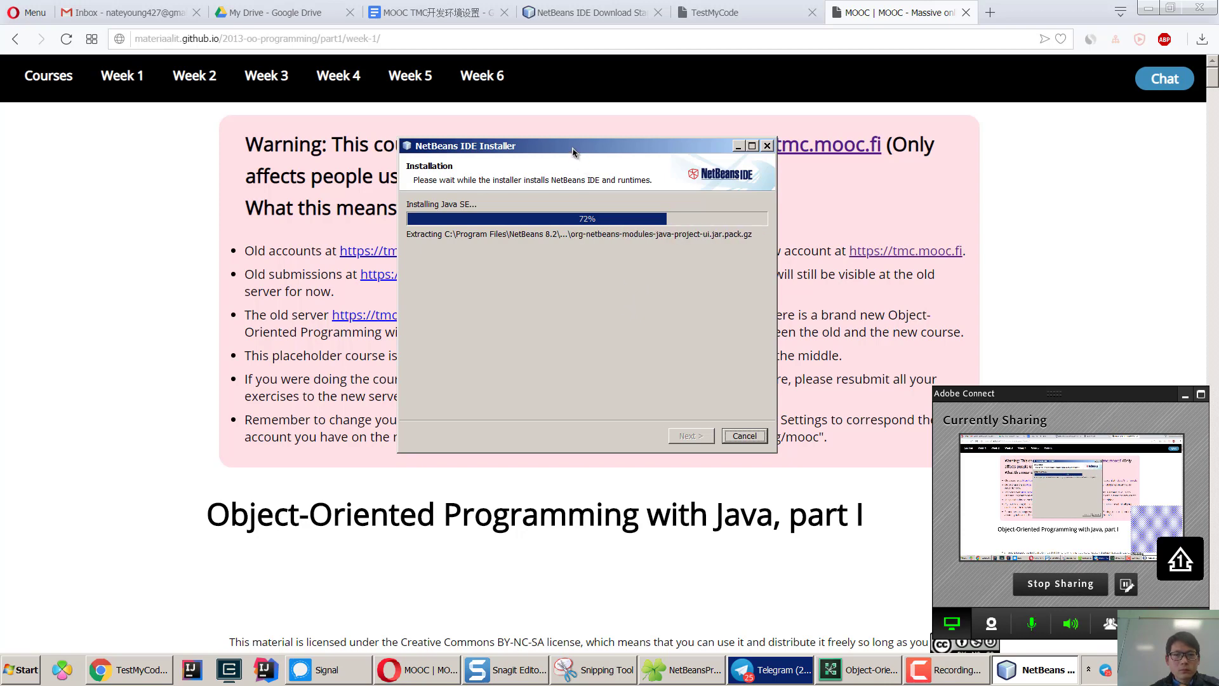
# Move the installer aside until it reaches Completing NetBeans IDE installation, then return to the week 1 page.
pyautogui.moveTo(571, 147); pyautogui.dragTo(641, 127)
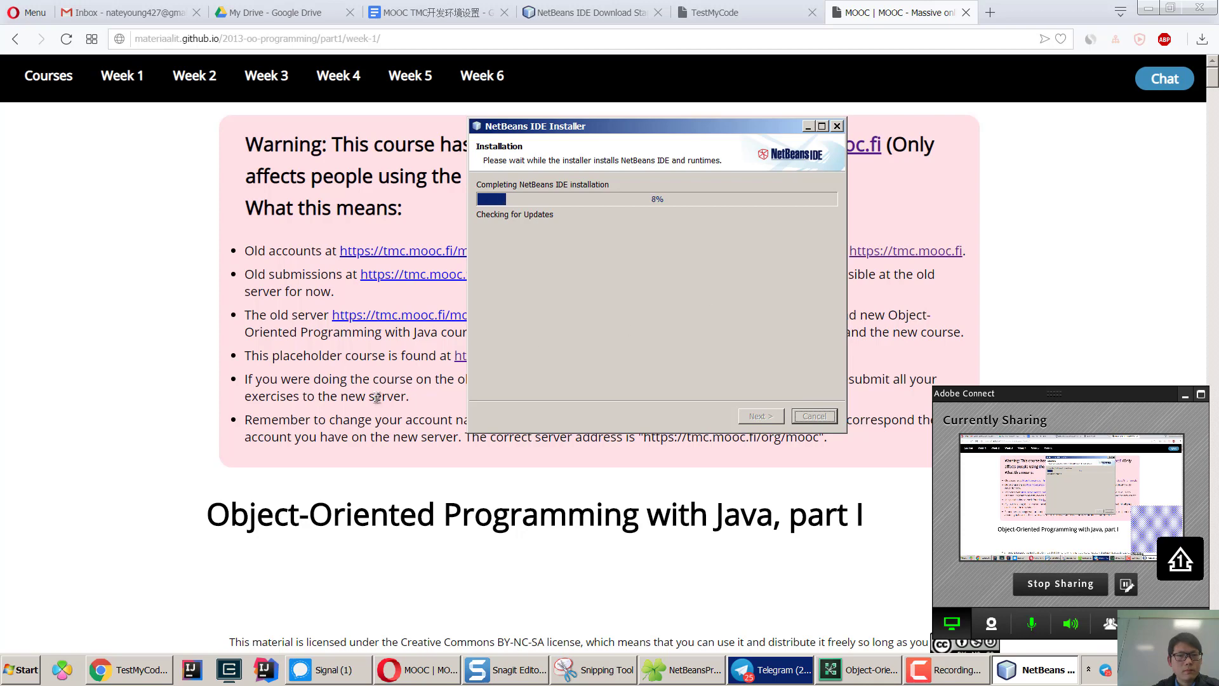
pyautogui.click(377, 398)
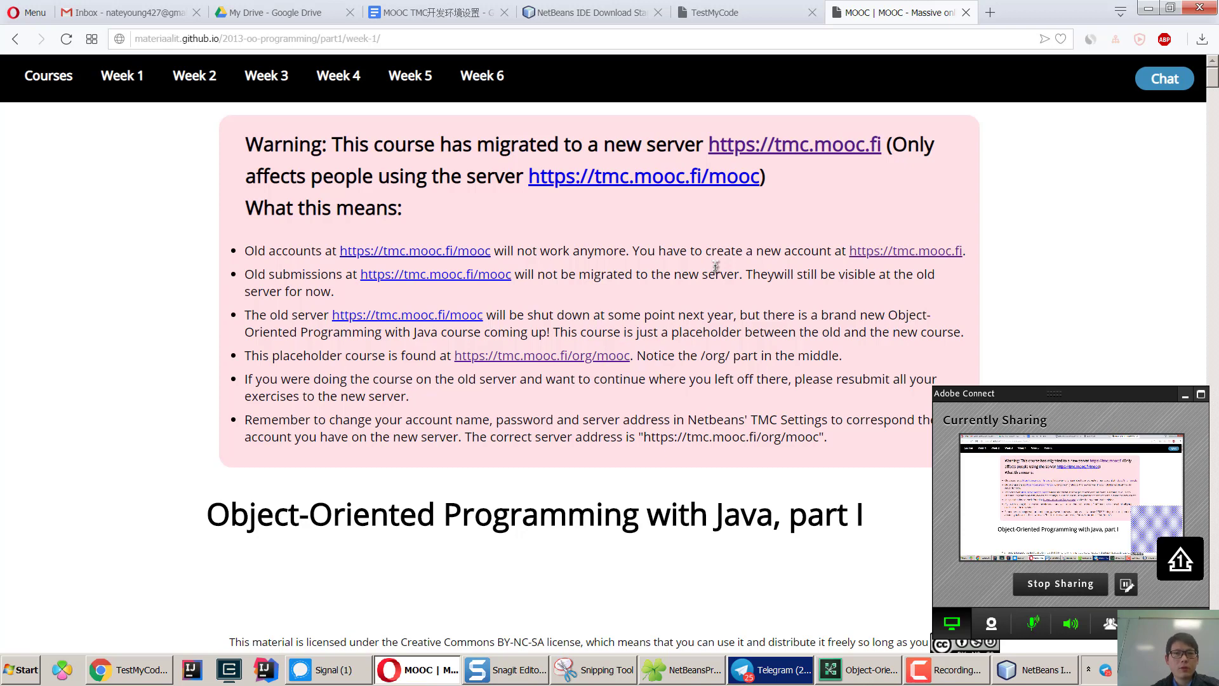
# Search Google for 'github tmc server' in a new tab and open the testmycode/tmc-server repository.
pyautogui.click(991, 16)
pyautogui.write('github tmc serve')
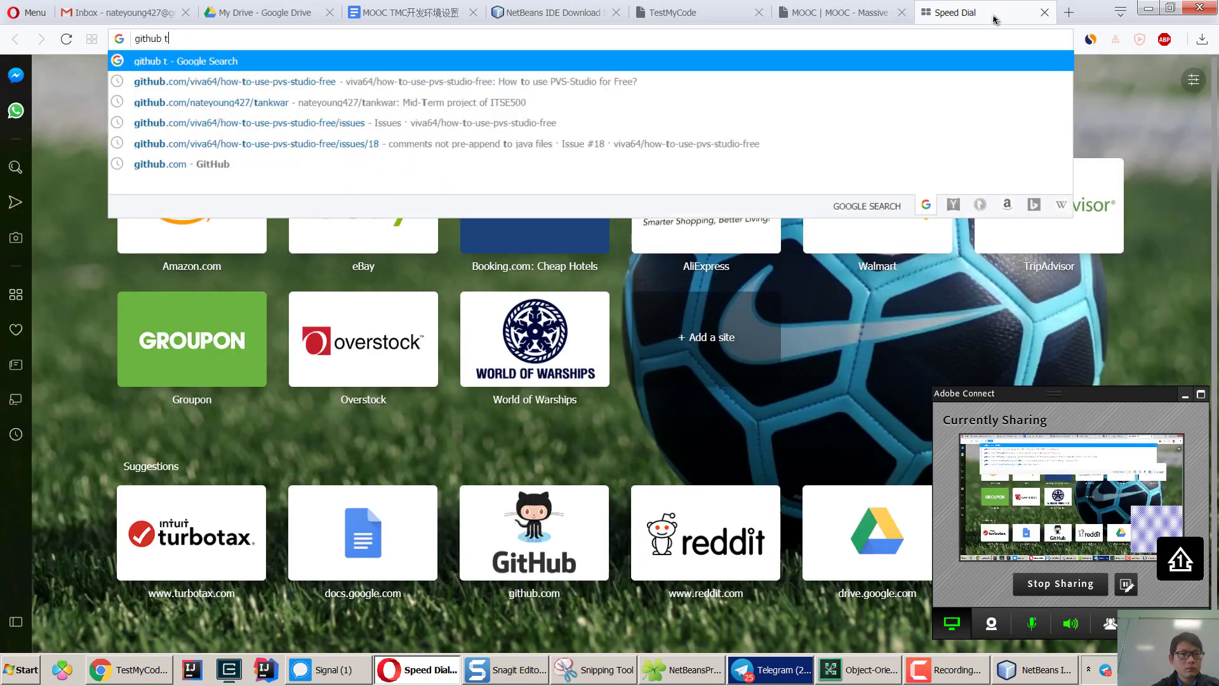
pyautogui.write('r')
pyautogui.press('Return')
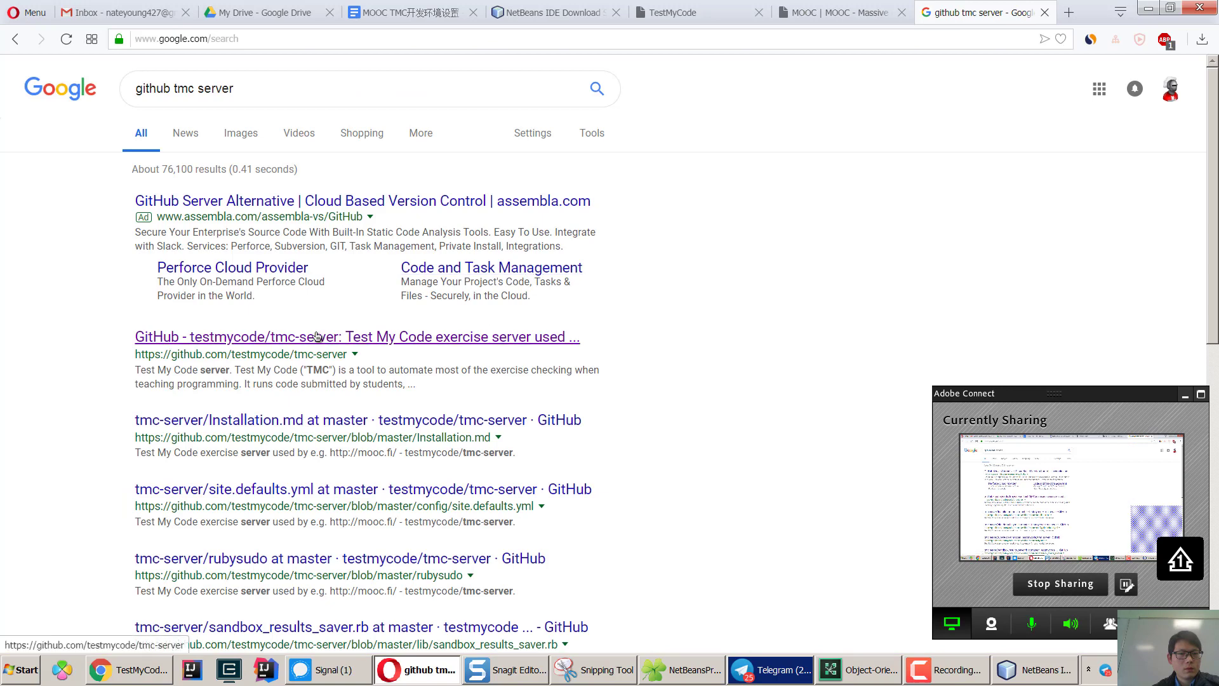
pyautogui.click(260, 340)
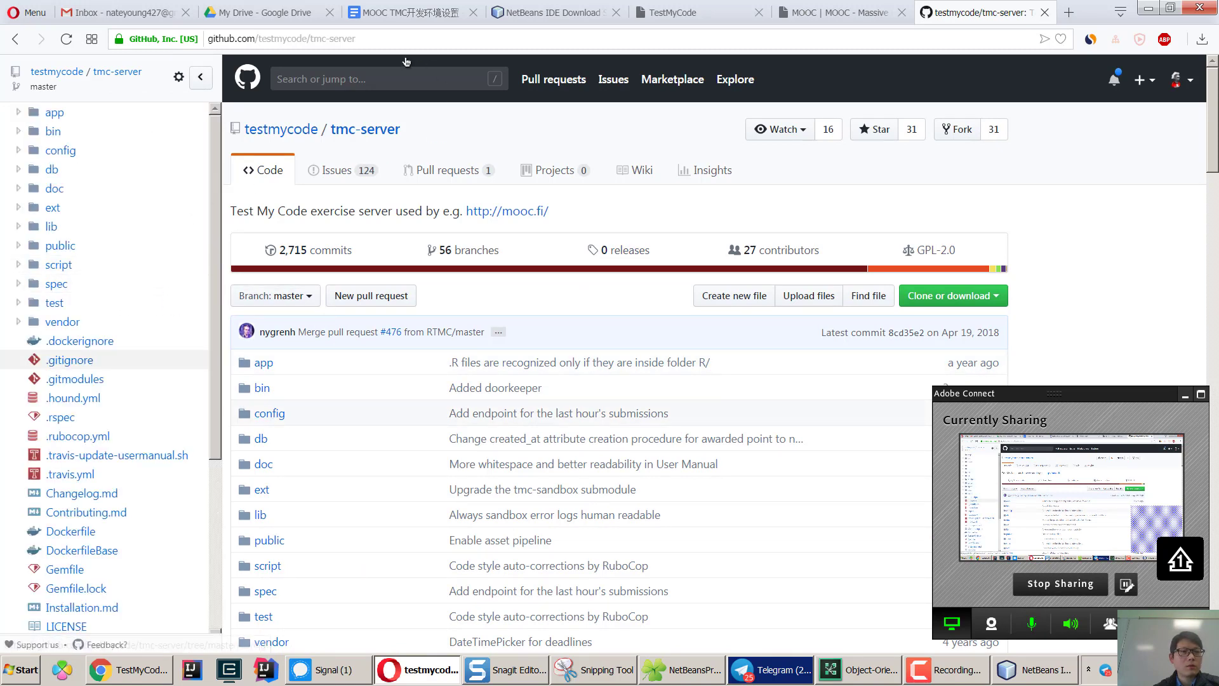
# Browse the 32 repositories on github.com/testmycode and minimize the Adobe Connect sharing panel.
pyautogui.hotkey('ctrl', 'l')
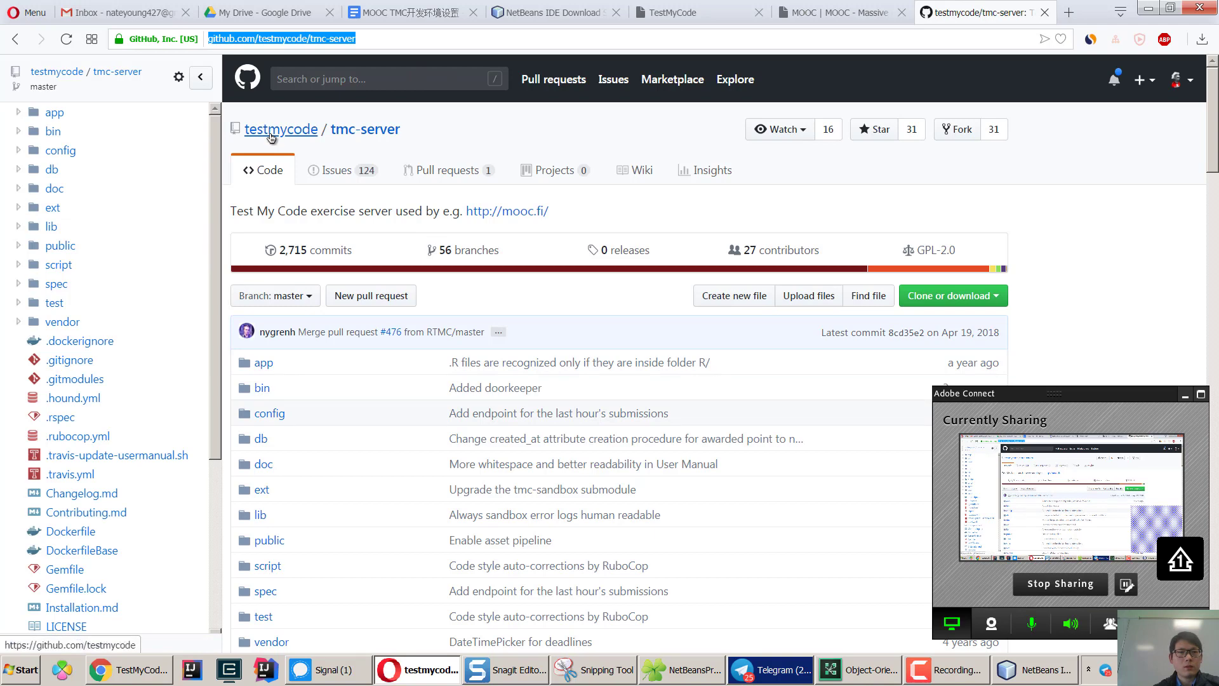
pyautogui.click(271, 131)
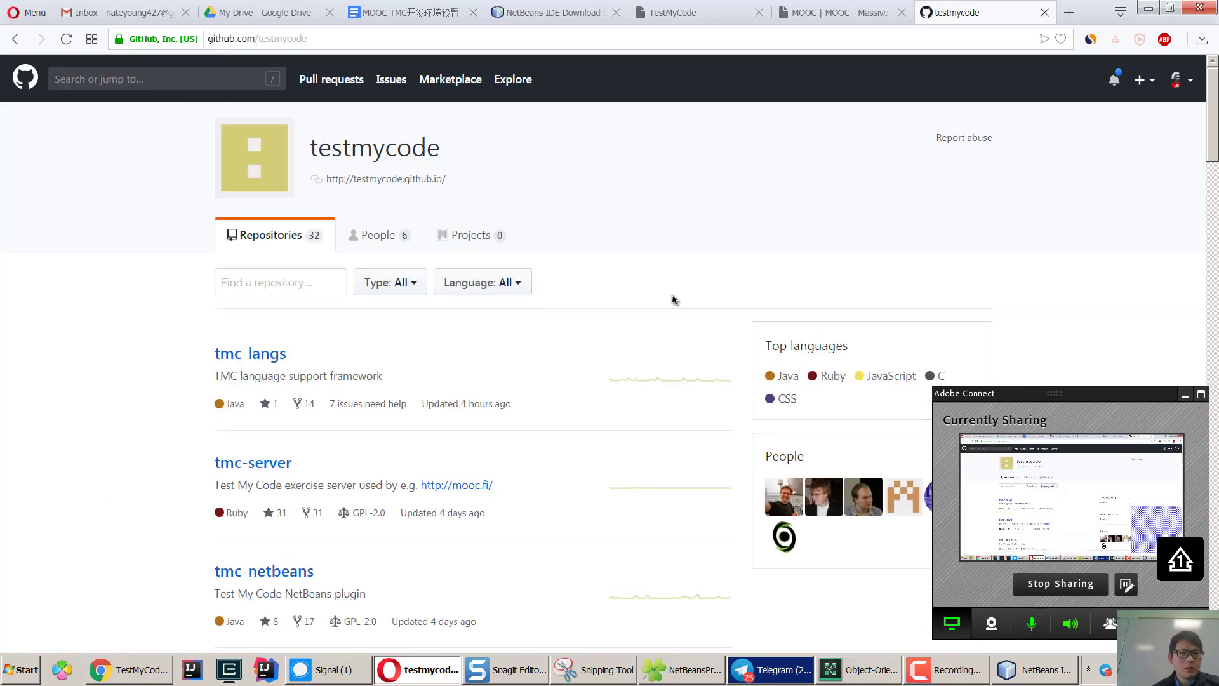
pyautogui.scroll(-1, 674, 299)
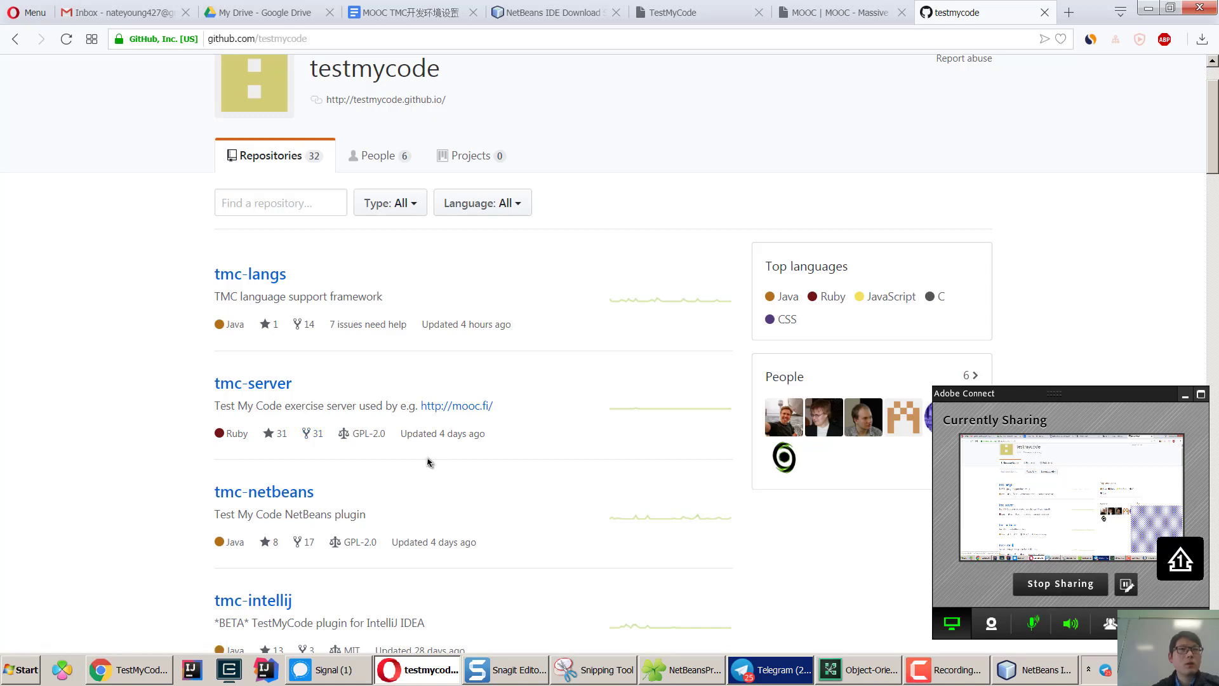
pyautogui.scroll(-1, 528, 458)
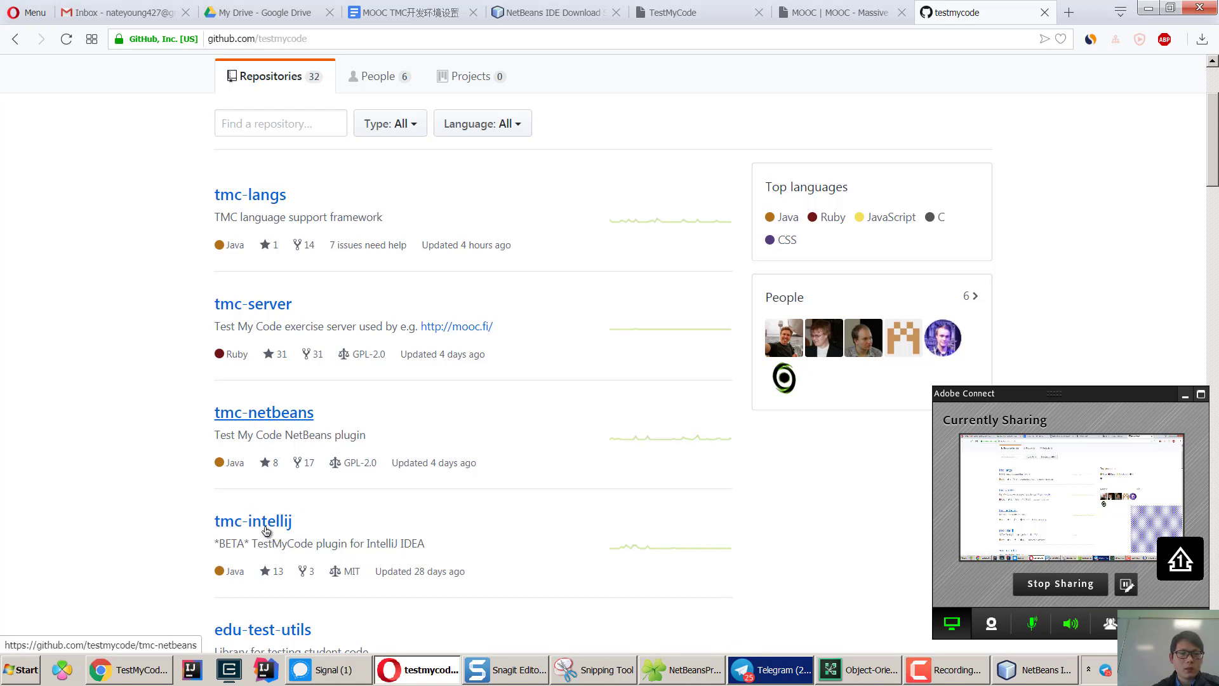
pyautogui.scroll(-1, 416, 517)
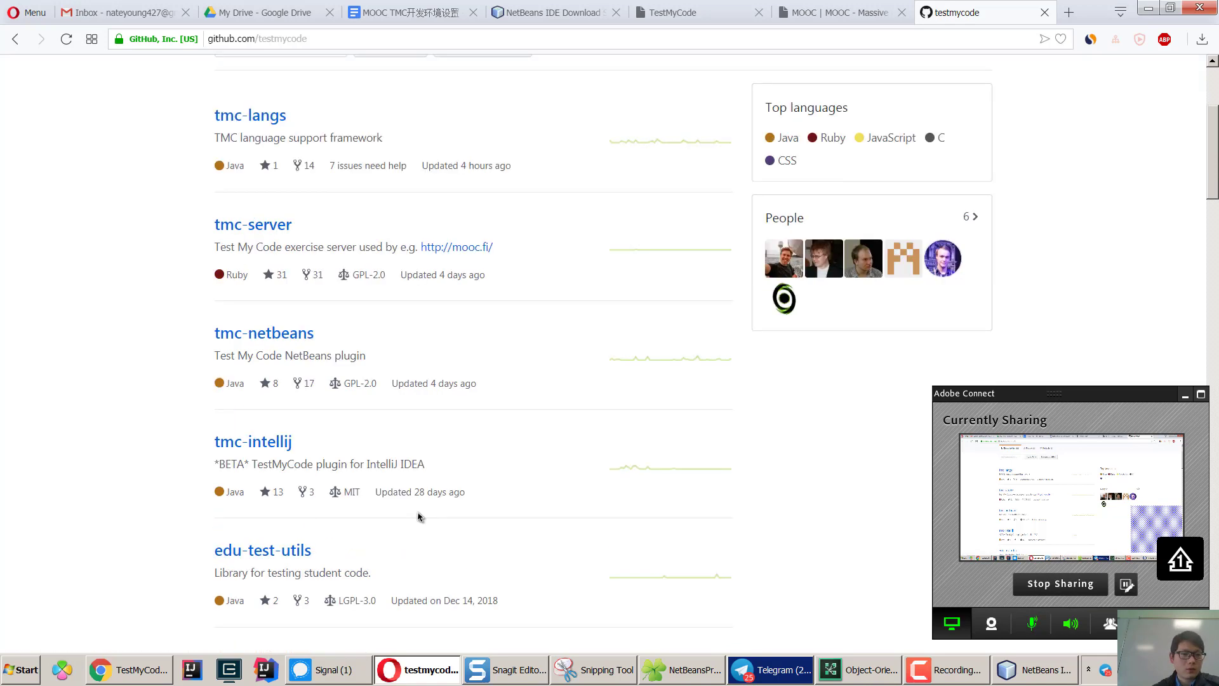
pyautogui.scroll(-2, 418, 515)
pyautogui.scroll(-1, 316, 503)
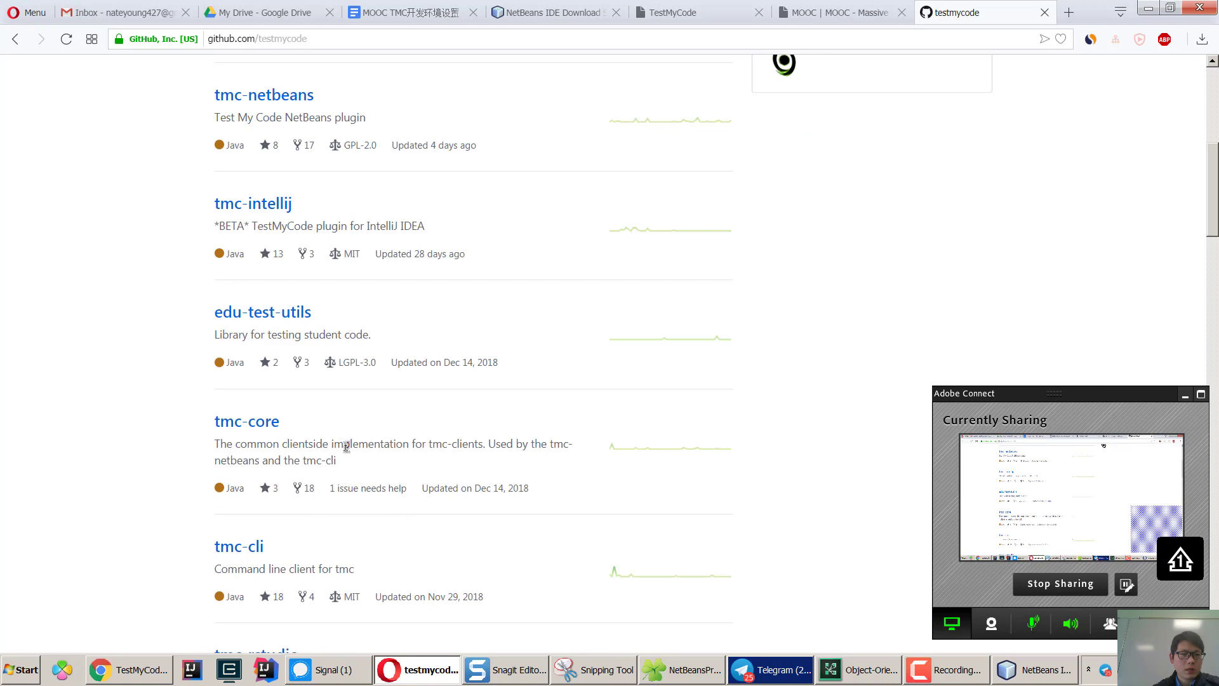
pyautogui.scroll(6, 402, 467)
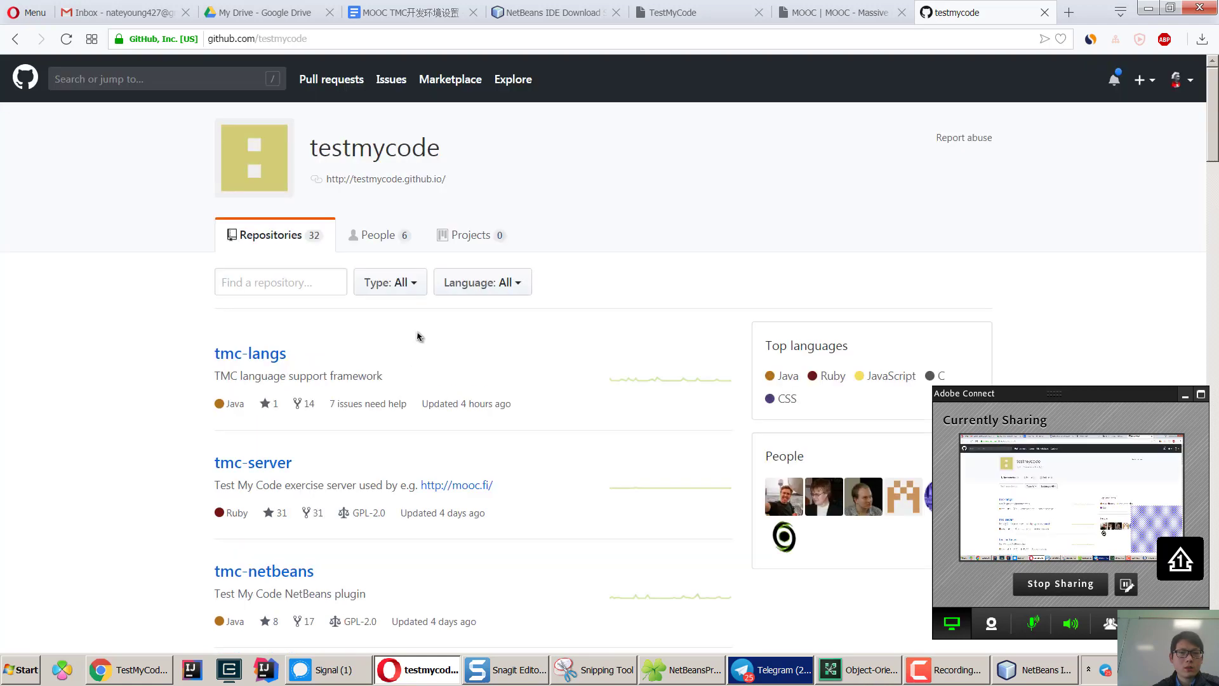
pyautogui.click(1185, 396)
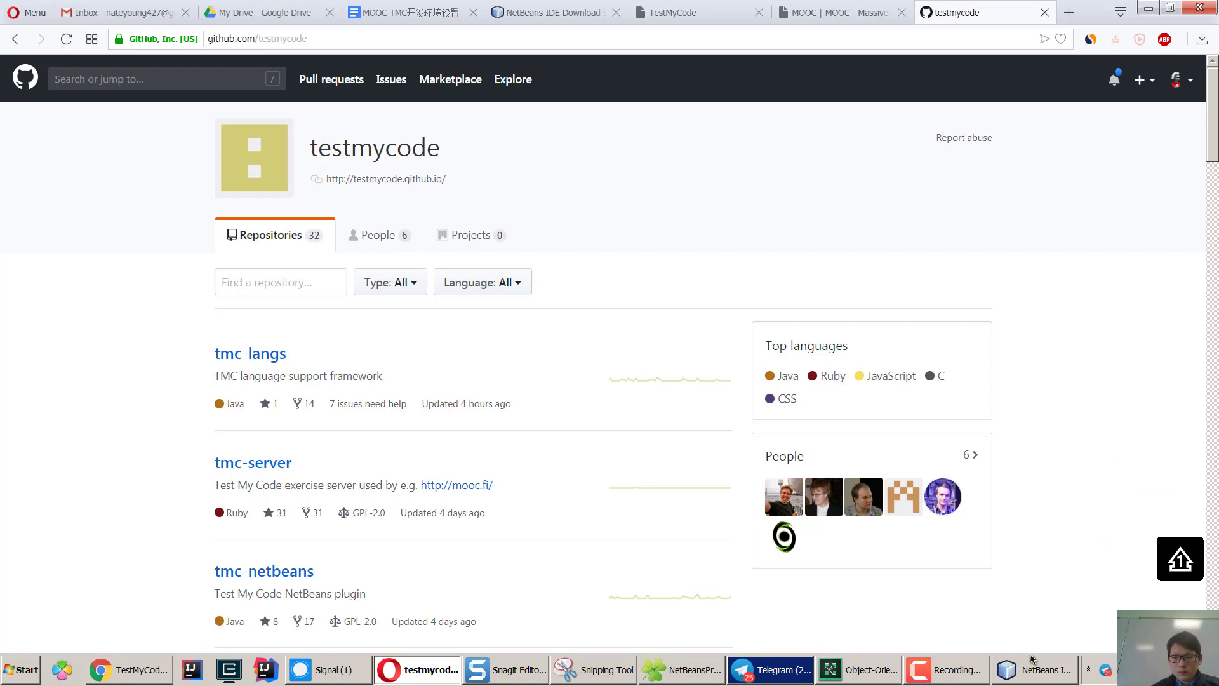
# Finish the NetBeans installer with 'Contribute to the NetBeans project' unchecked.
pyautogui.click(1038, 673)
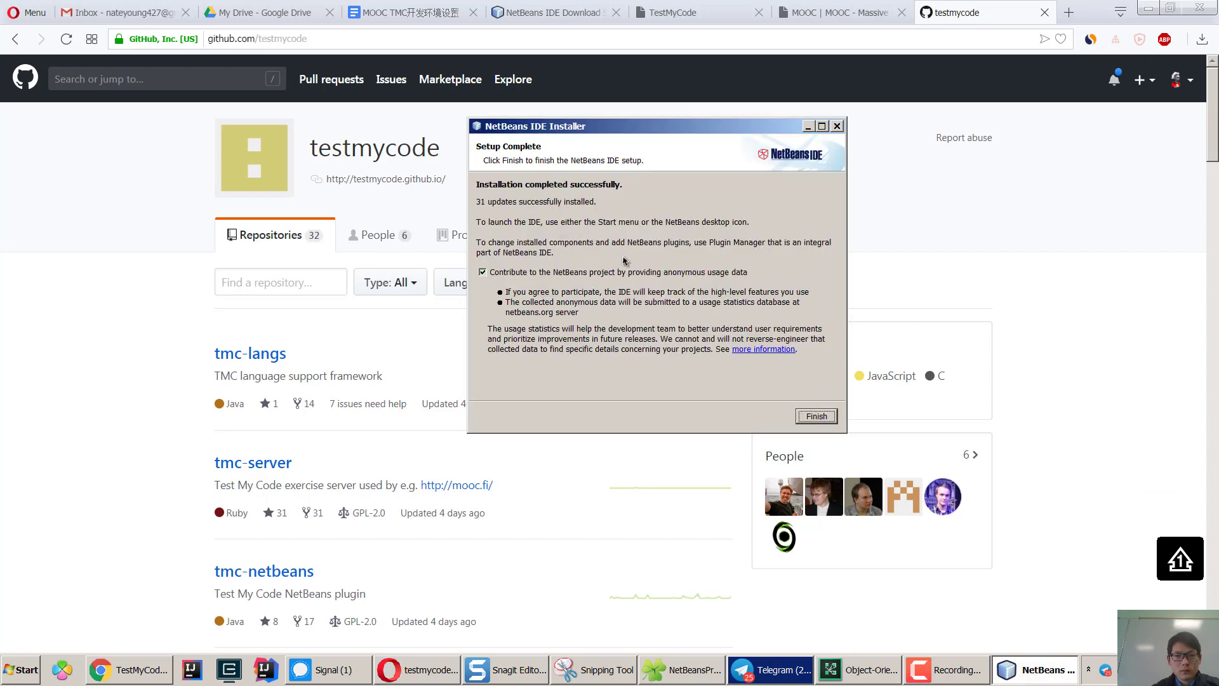
pyautogui.click(514, 273)
pyautogui.click(817, 418)
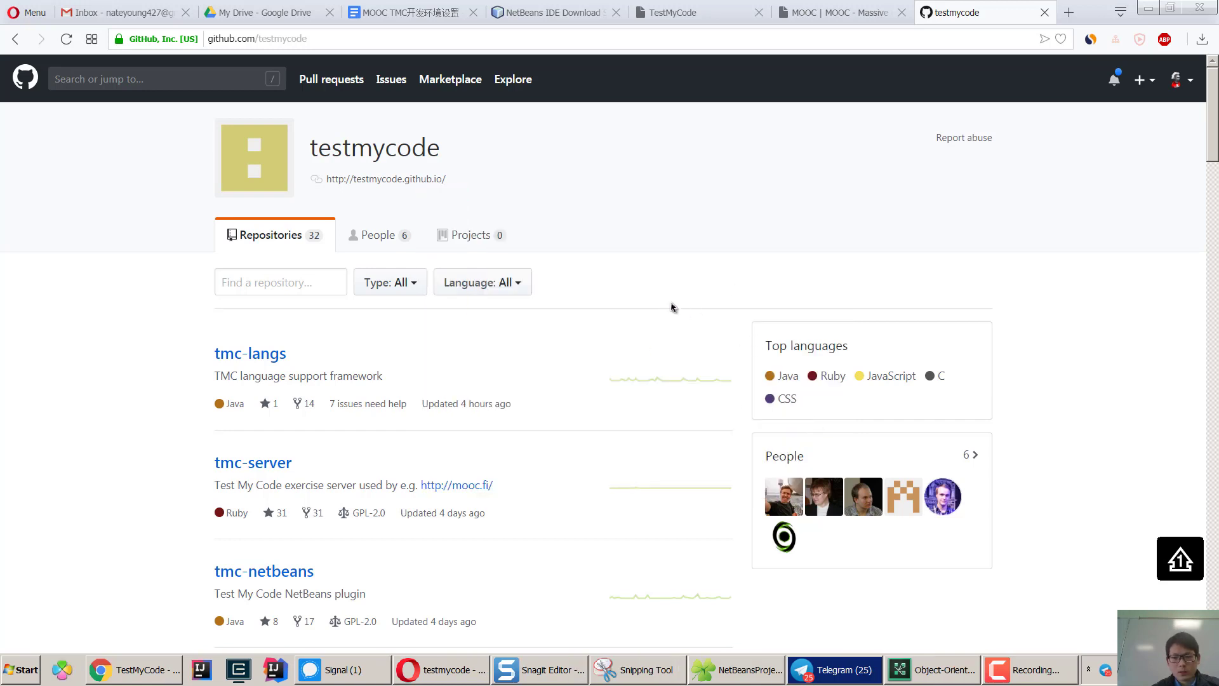
# Search 'netbeans' in the Start menu and launch NetBeans IDE 8.2.
pyautogui.click(20, 666)
pyautogui.write('netbe')
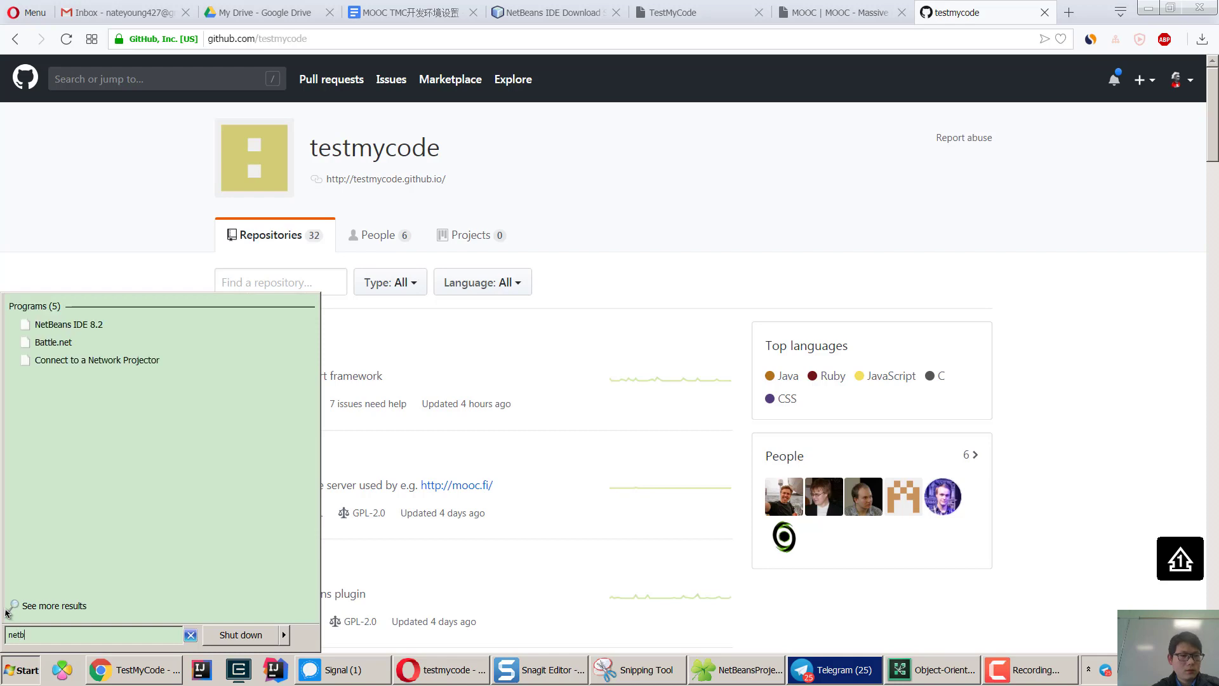
pyautogui.moveTo(6, 611)
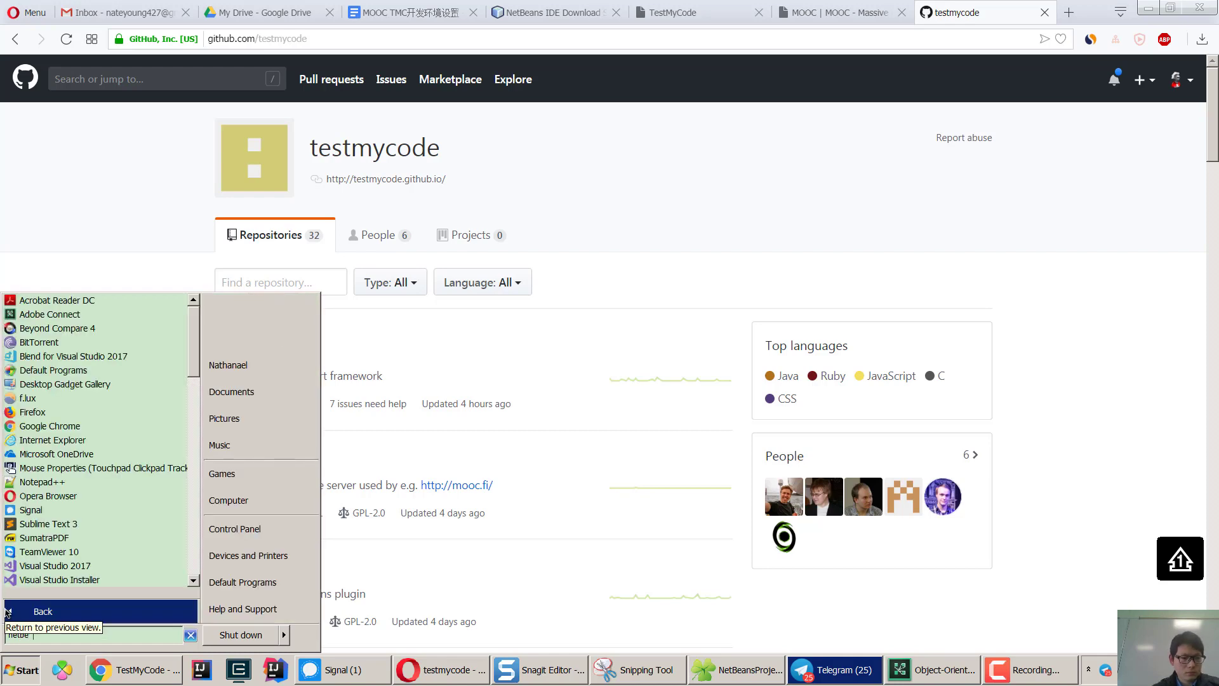
pyautogui.write('ans')
pyautogui.click(85, 325)
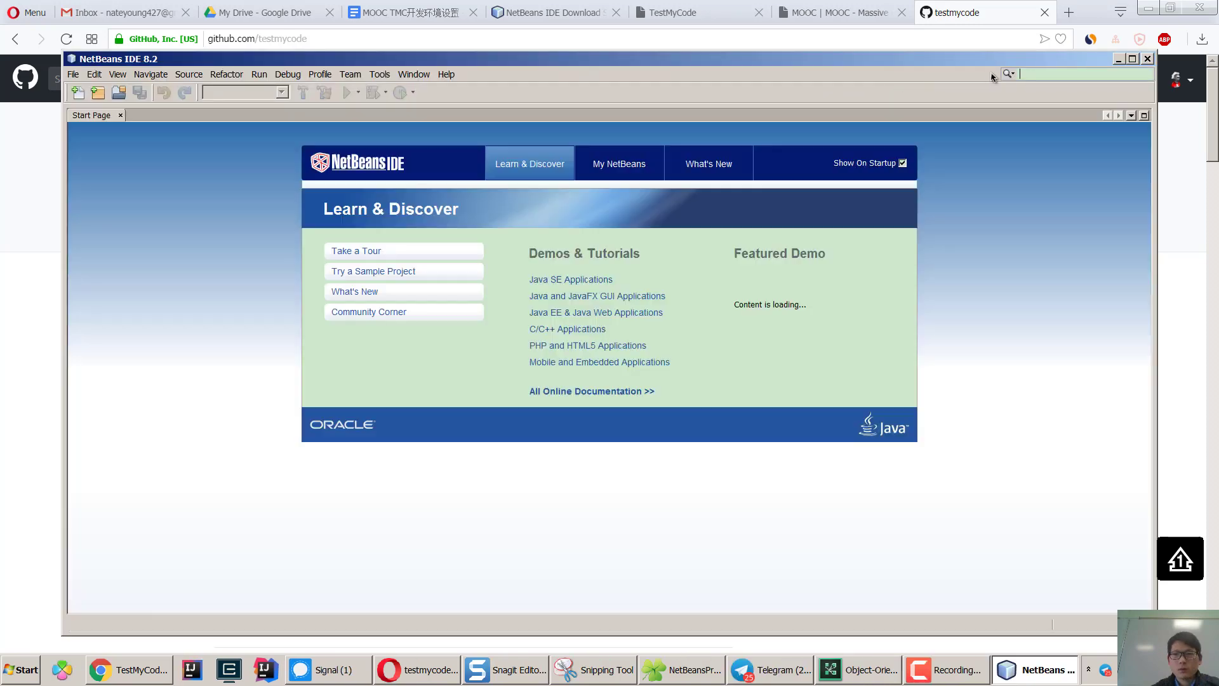
# Maximize NetBeans and create the GUI Form Examples project from Samples > Java.
pyautogui.click(1132, 59)
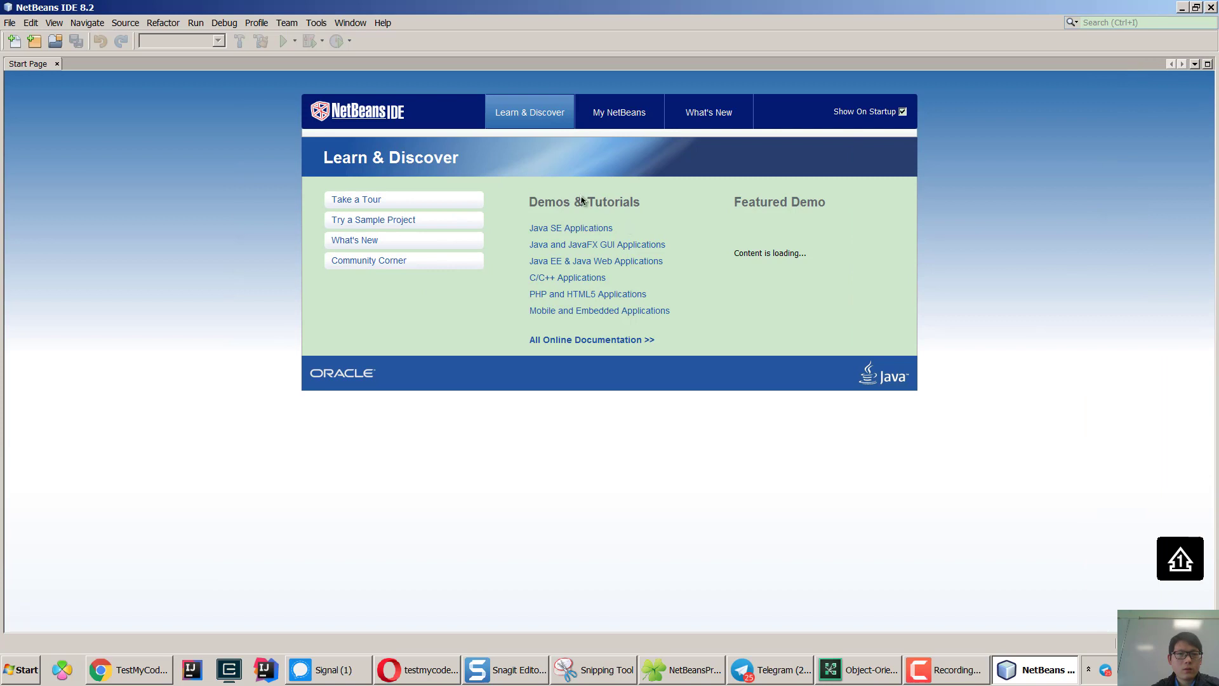
pyautogui.click(382, 226)
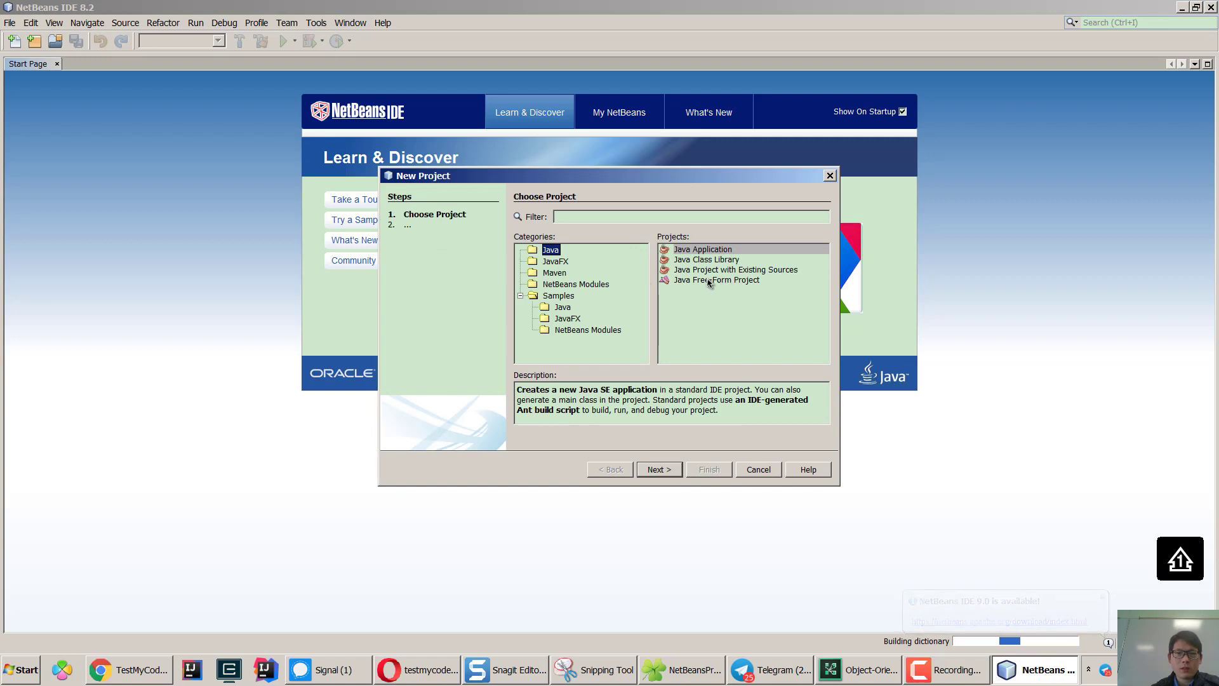
pyautogui.press('Down')
pyautogui.click(556, 275)
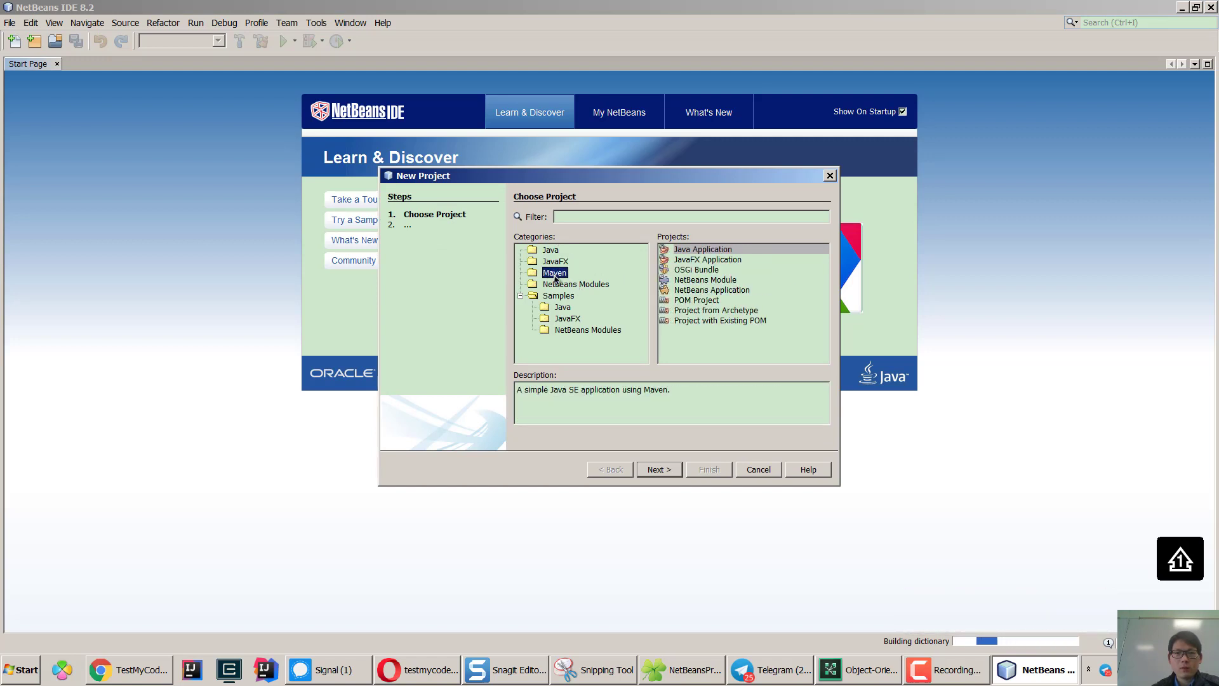
pyautogui.click(559, 285)
pyautogui.press('Down')
pyautogui.press('Down')
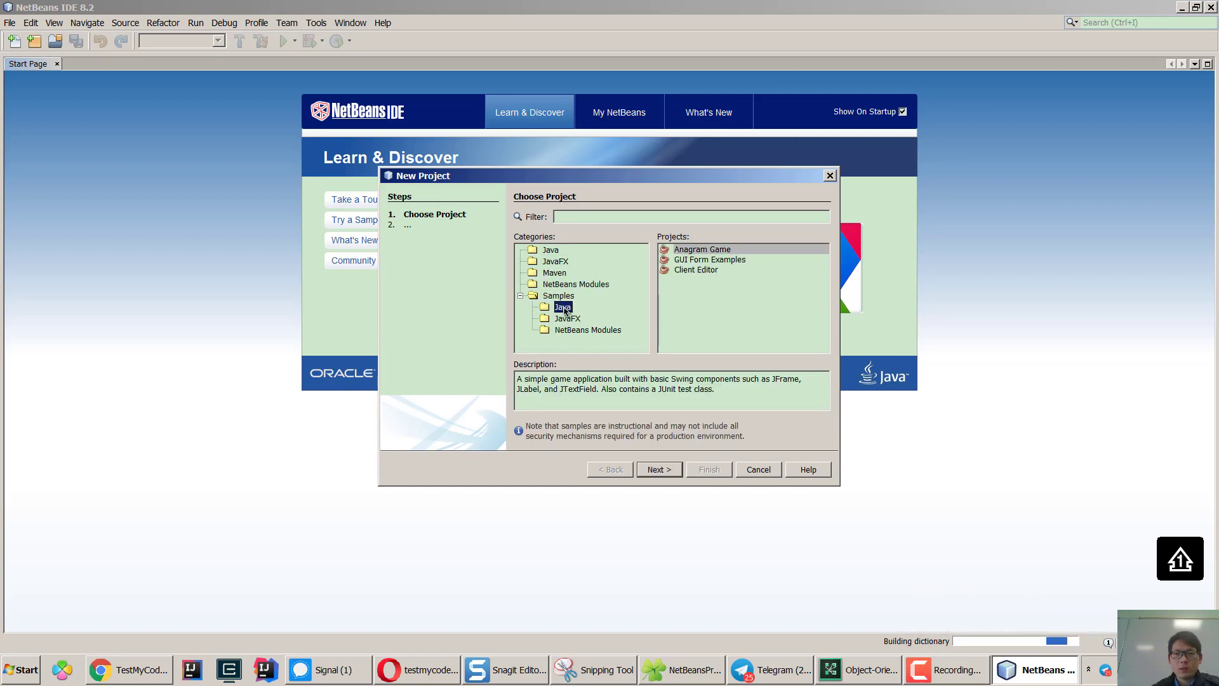
pyautogui.press('Down')
pyautogui.press('Down')
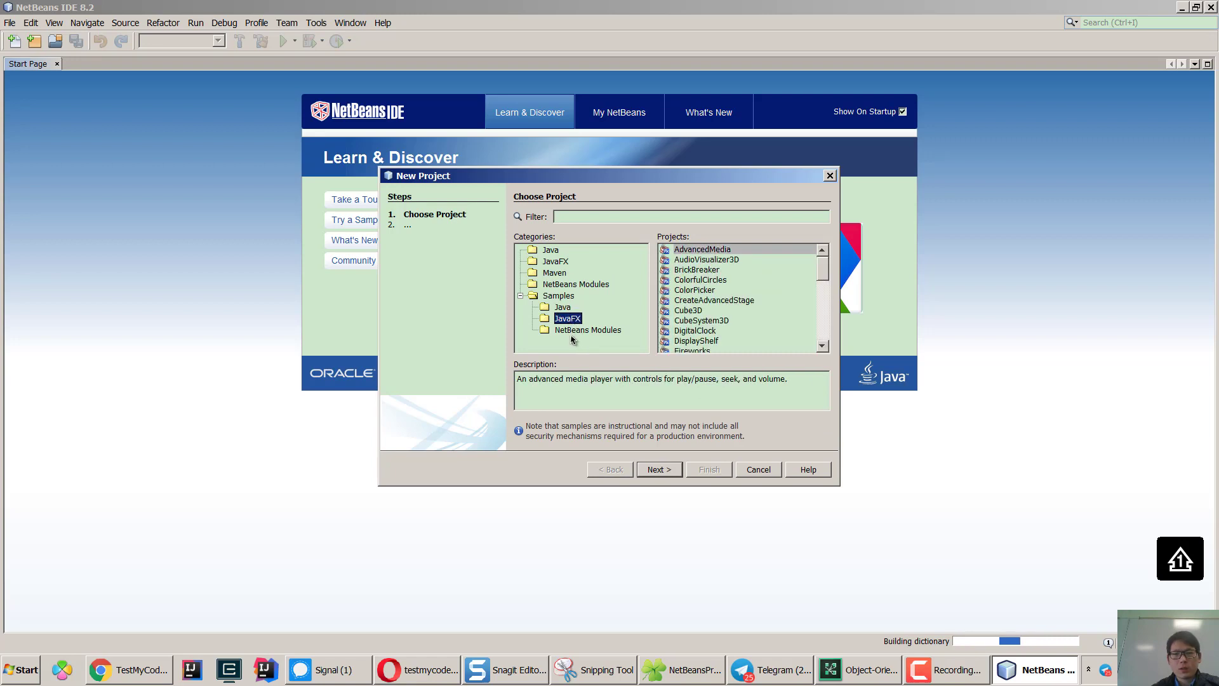
pyautogui.press('Up')
pyautogui.press('Up')
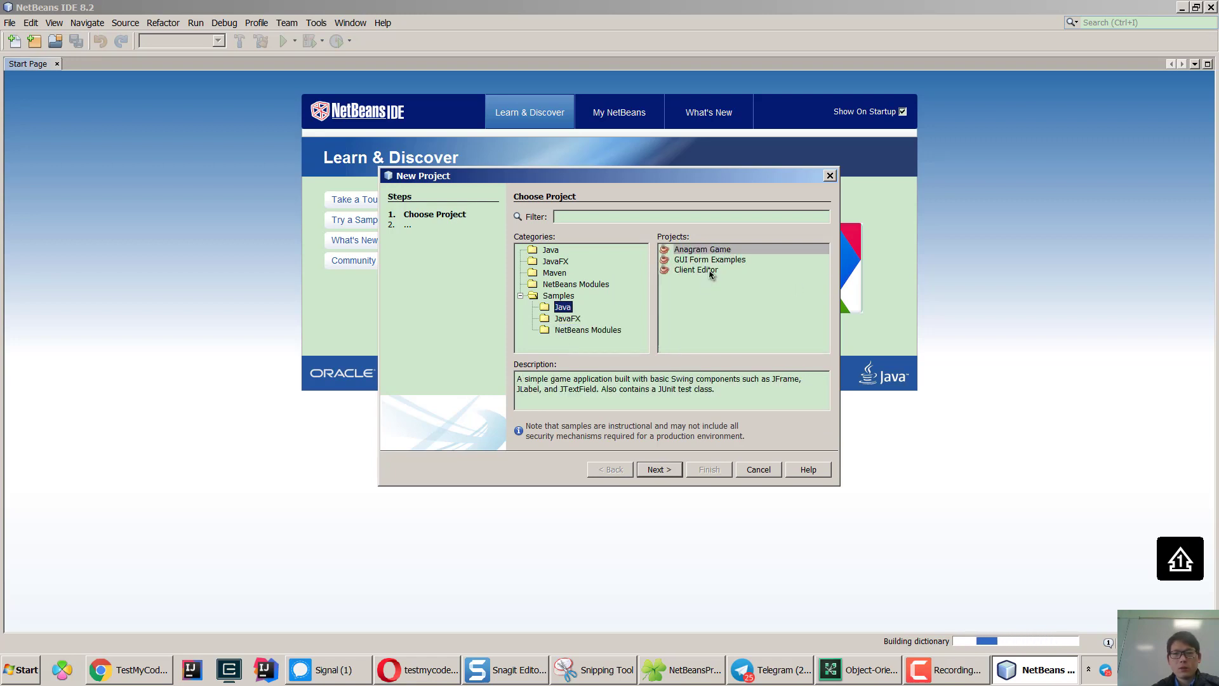
pyautogui.click(698, 260)
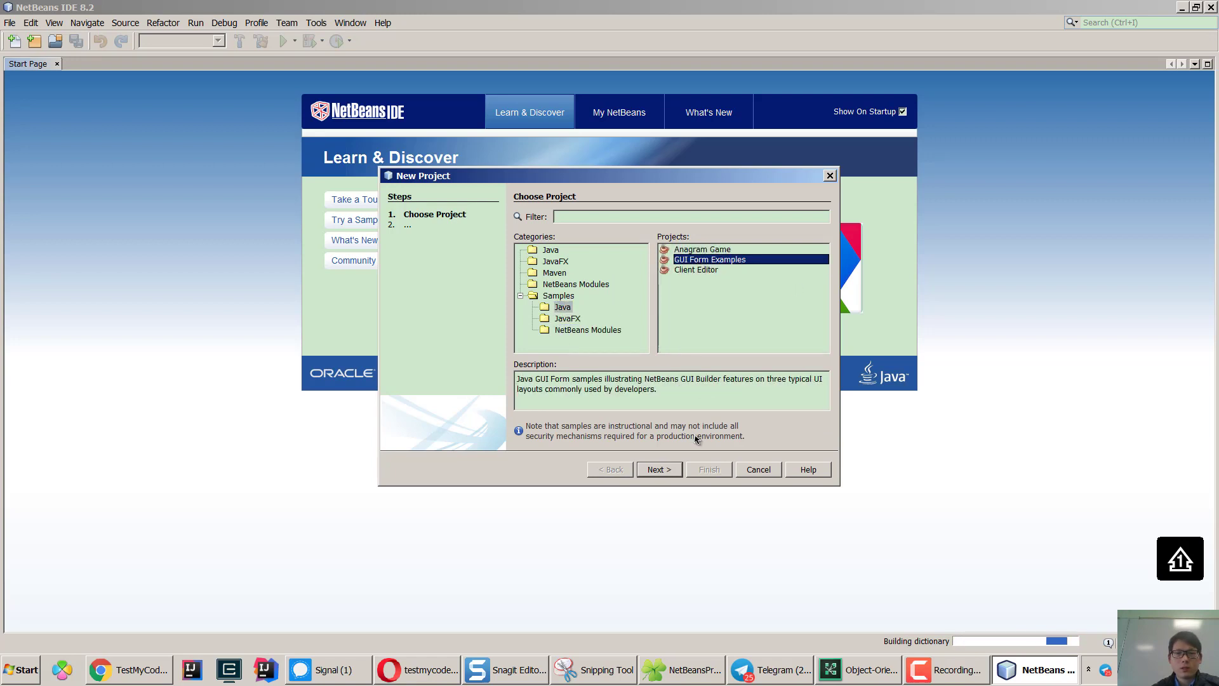
pyautogui.click(655, 469)
pyautogui.click(710, 469)
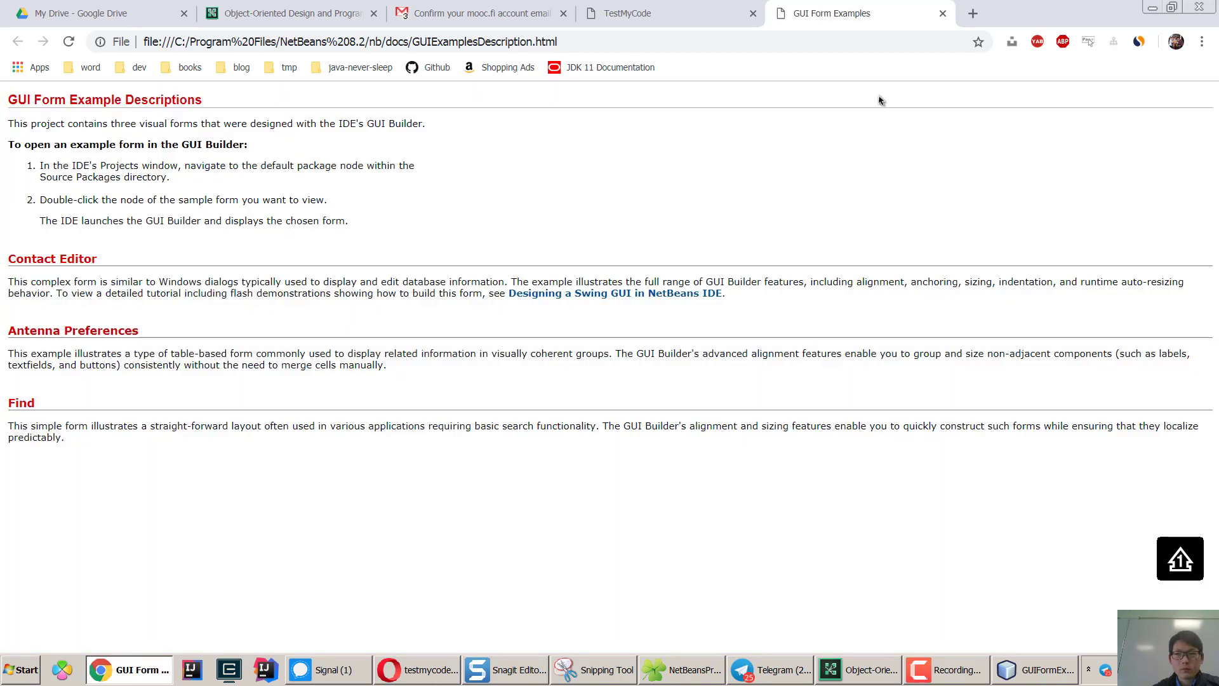
# Close the GUI Form Examples tab in Chrome and switch back to NetBeans.
pyautogui.click(943, 13)
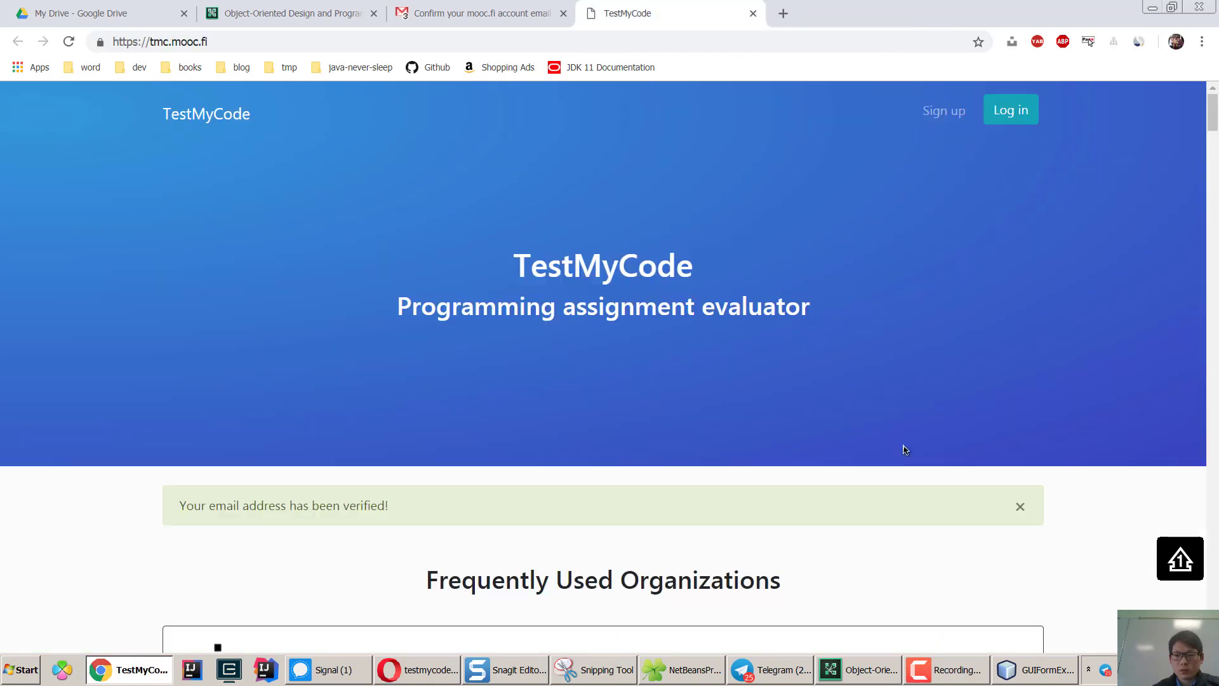
pyautogui.click(1012, 676)
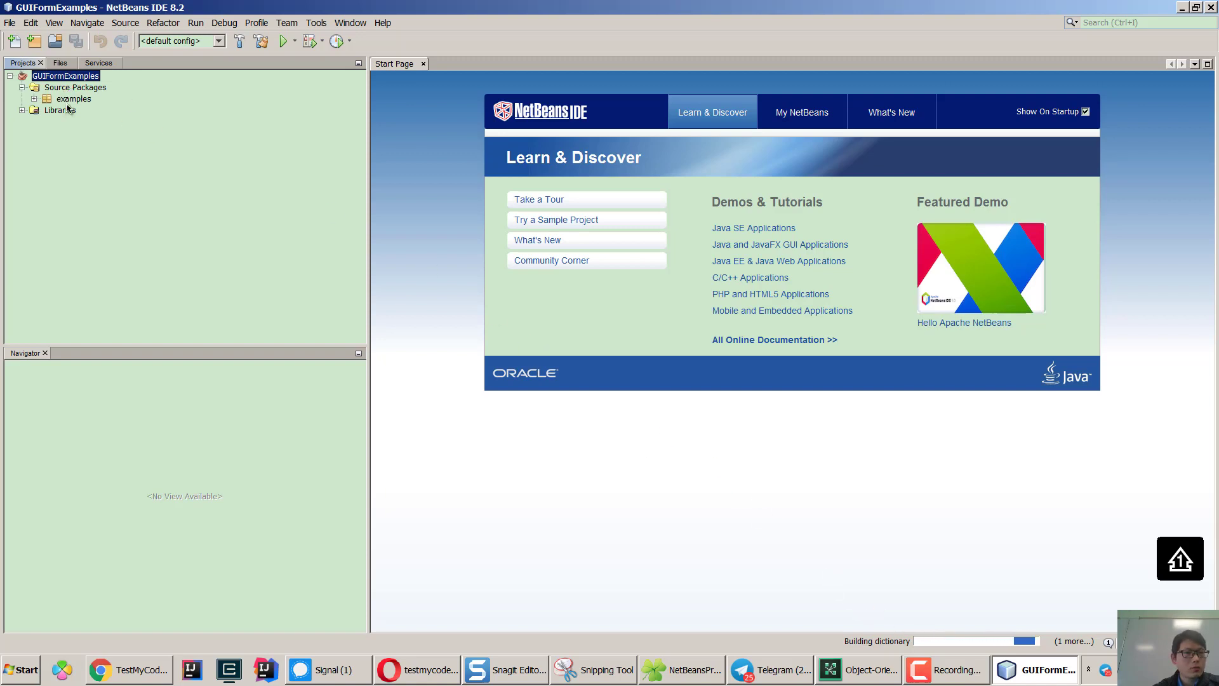
# Expand the examples package and open ContactEditor.java in the form designer.
pyautogui.click(66, 101)
pyautogui.click(34, 99)
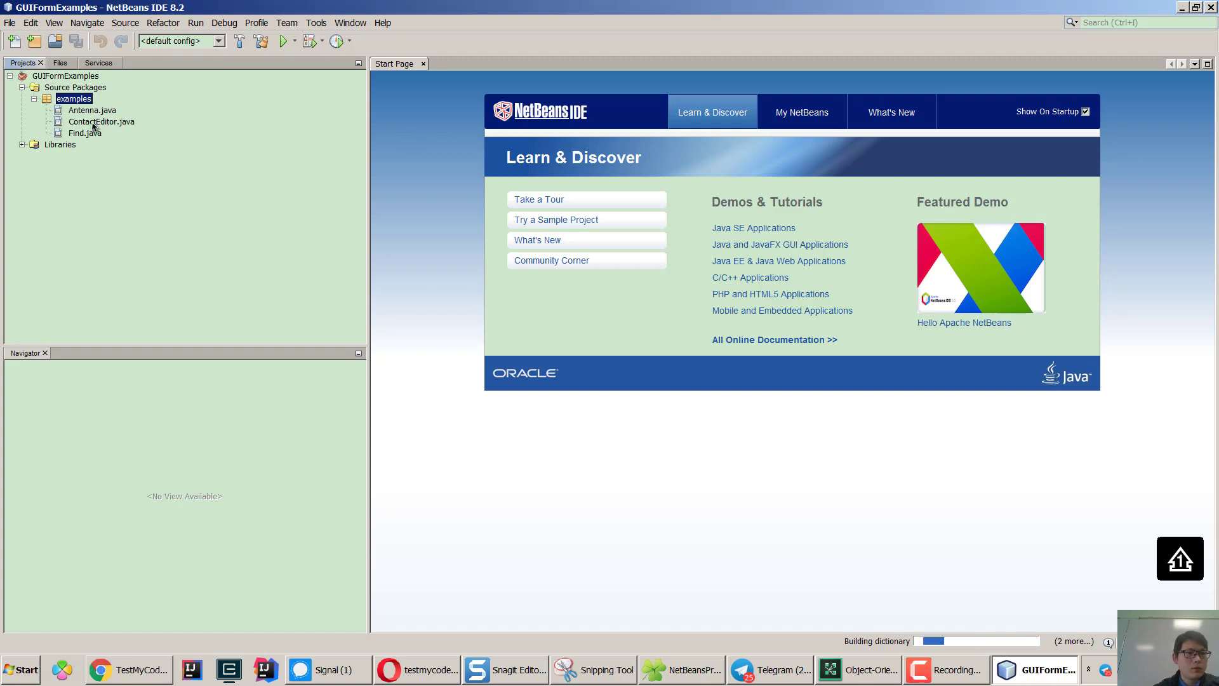
pyautogui.click(93, 125)
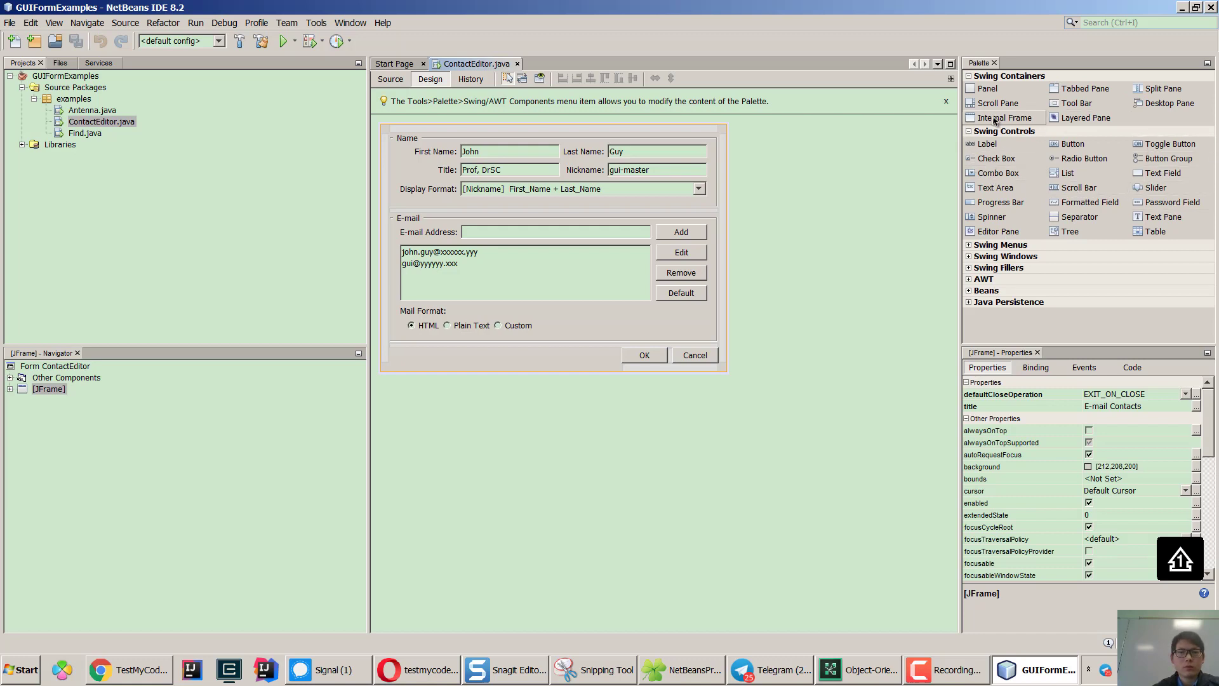
# Drop a Check Box beside Custom and change its label text to 'Demo'.
pyautogui.click(994, 159)
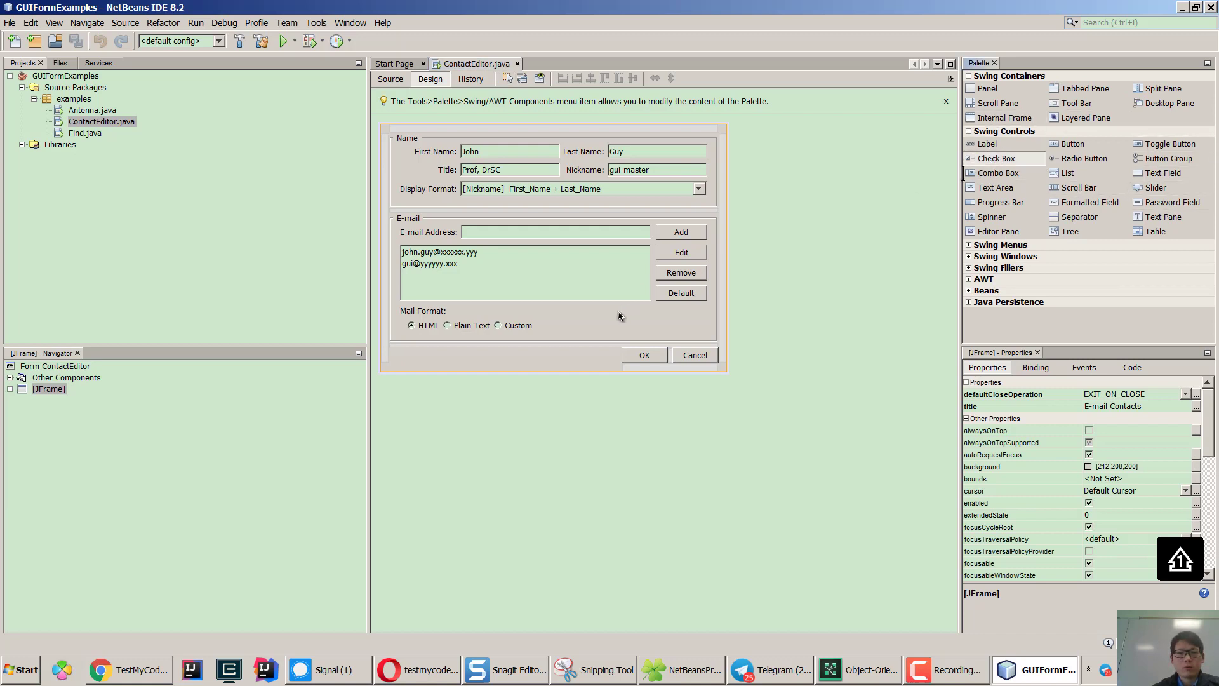
pyautogui.click(571, 324)
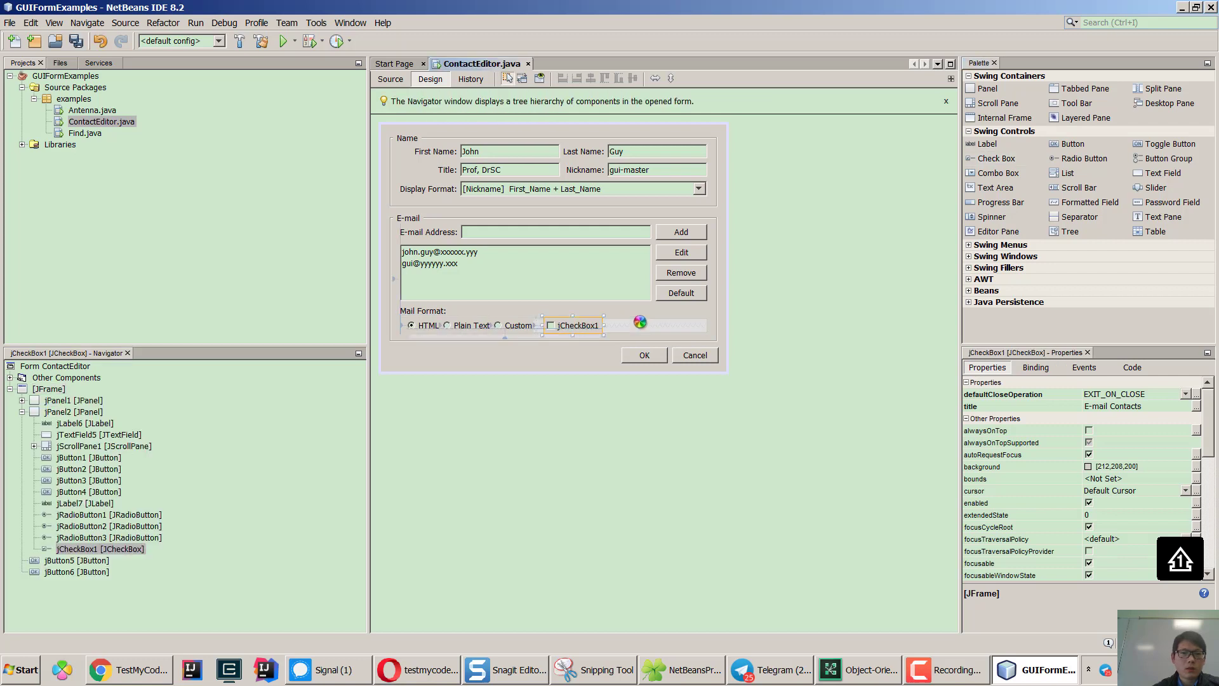
pyautogui.rightClick(578, 329)
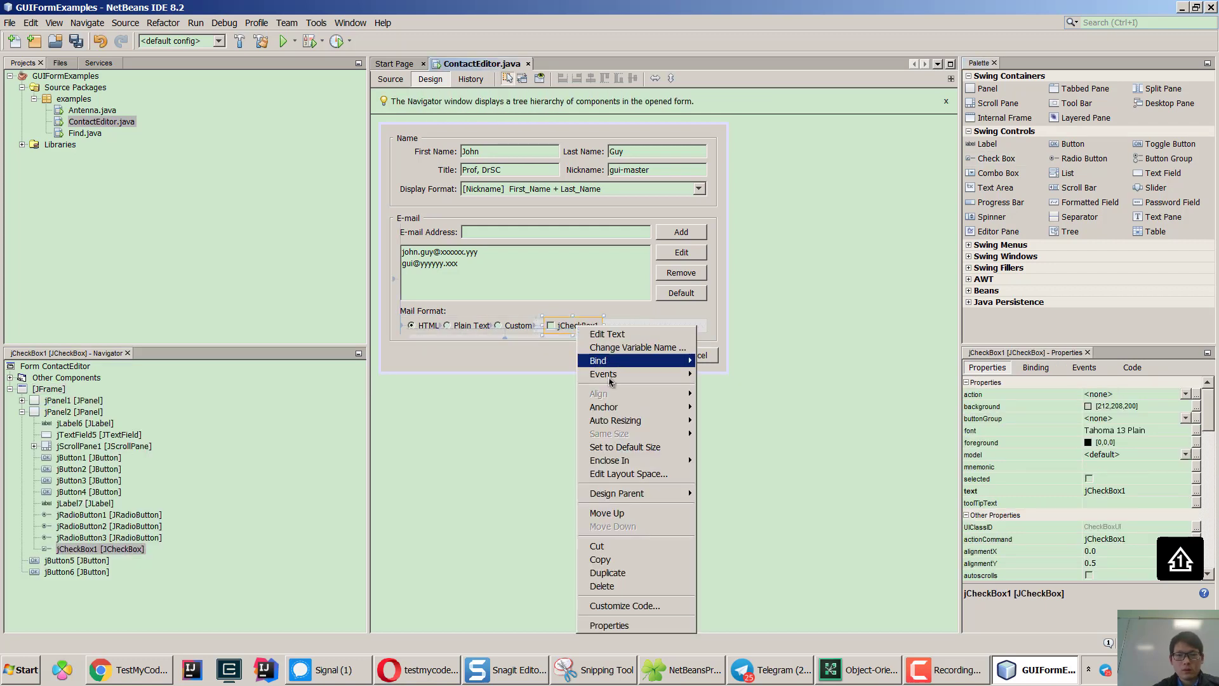
pyautogui.click(607, 334)
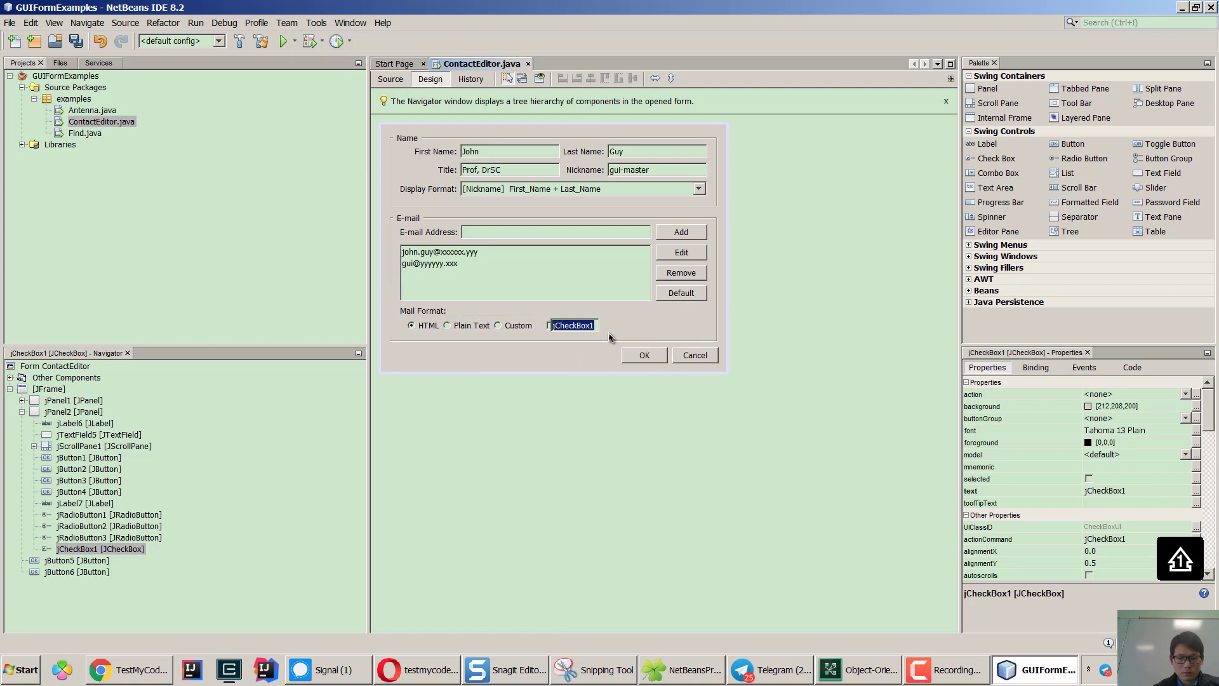
pyautogui.write('Demo')
pyautogui.press('Return')
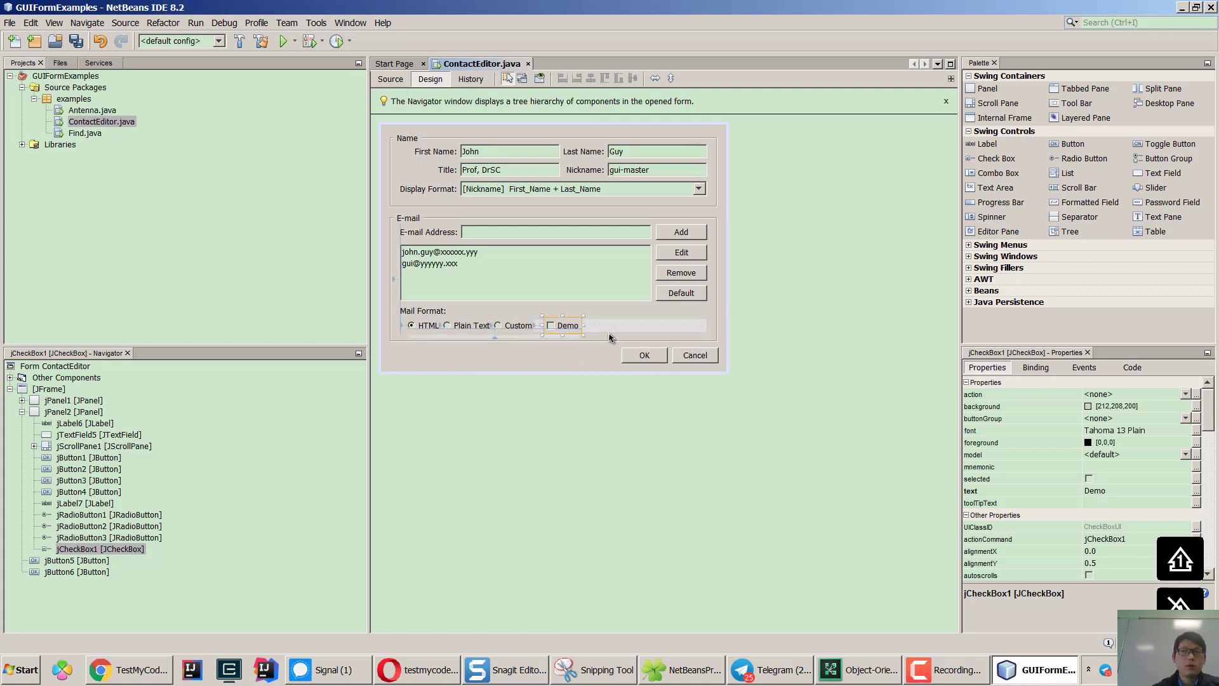
# Add an Events > Action > actionPerformed handler to the Demo check box.
pyautogui.rightClick(561, 327)
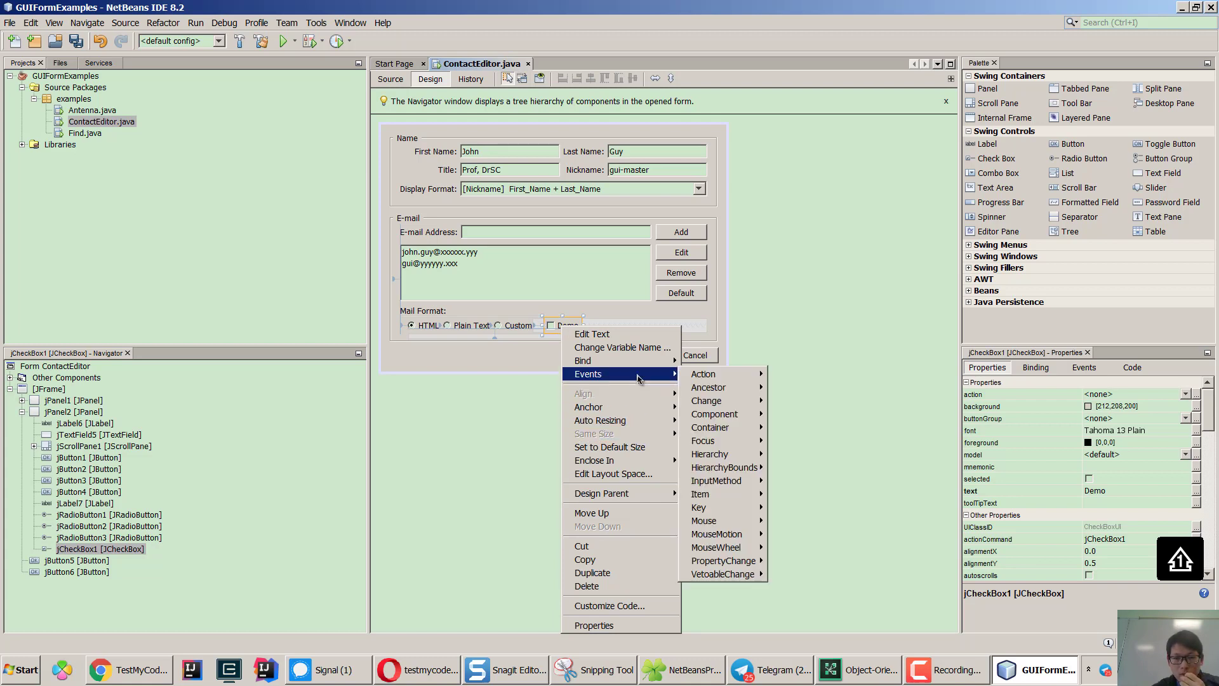
pyautogui.moveTo(647, 373)
pyautogui.moveTo(733, 376)
pyautogui.click(810, 374)
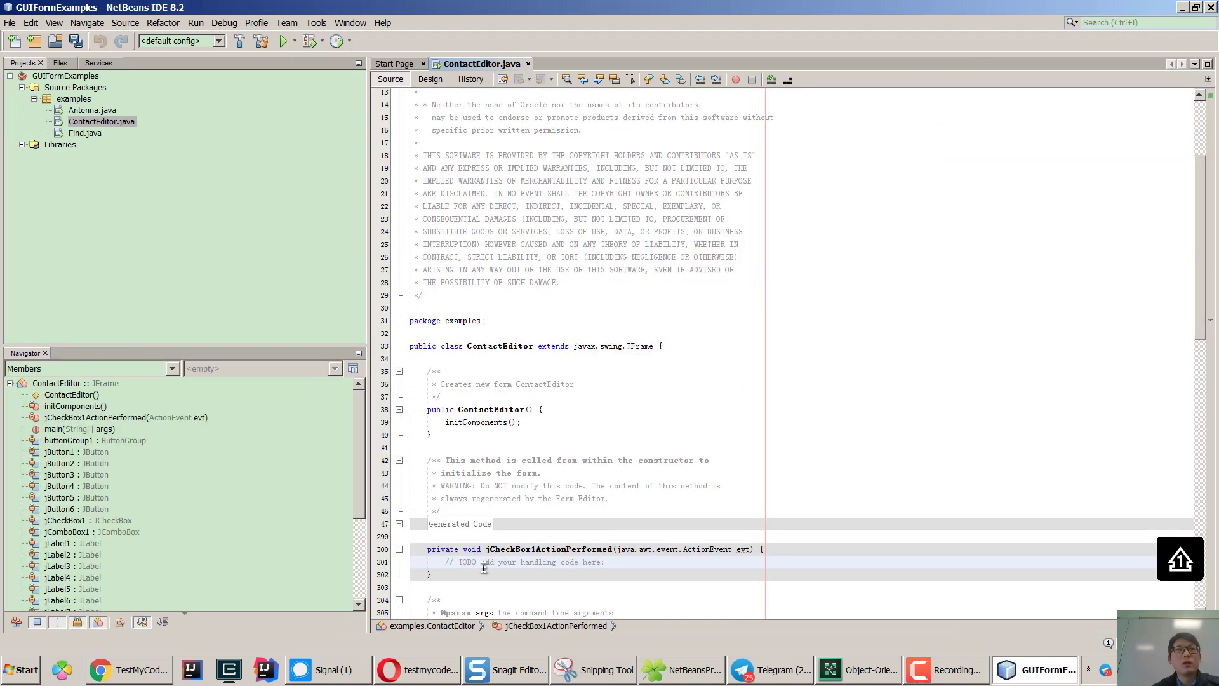
# Discard ContactEditor changes, disable Show On Startup, close the Start Page, and open Antenna.java.
pyautogui.click(528, 64)
pyautogui.click(626, 364)
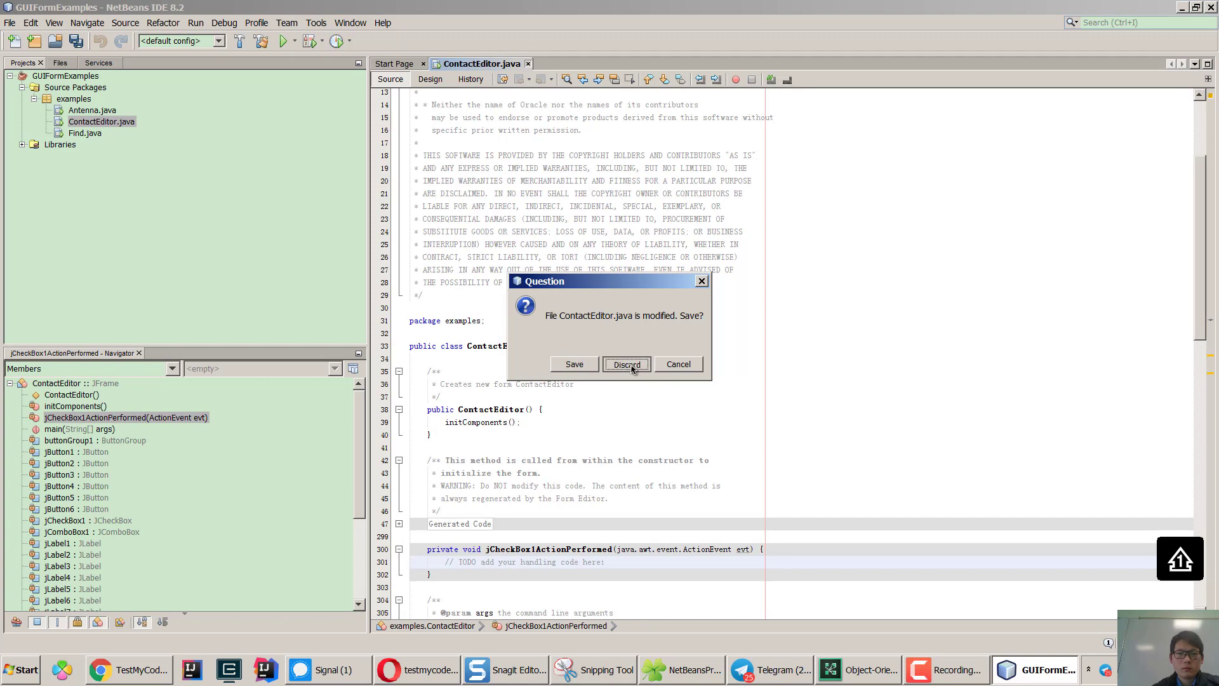
pyautogui.click(92, 112)
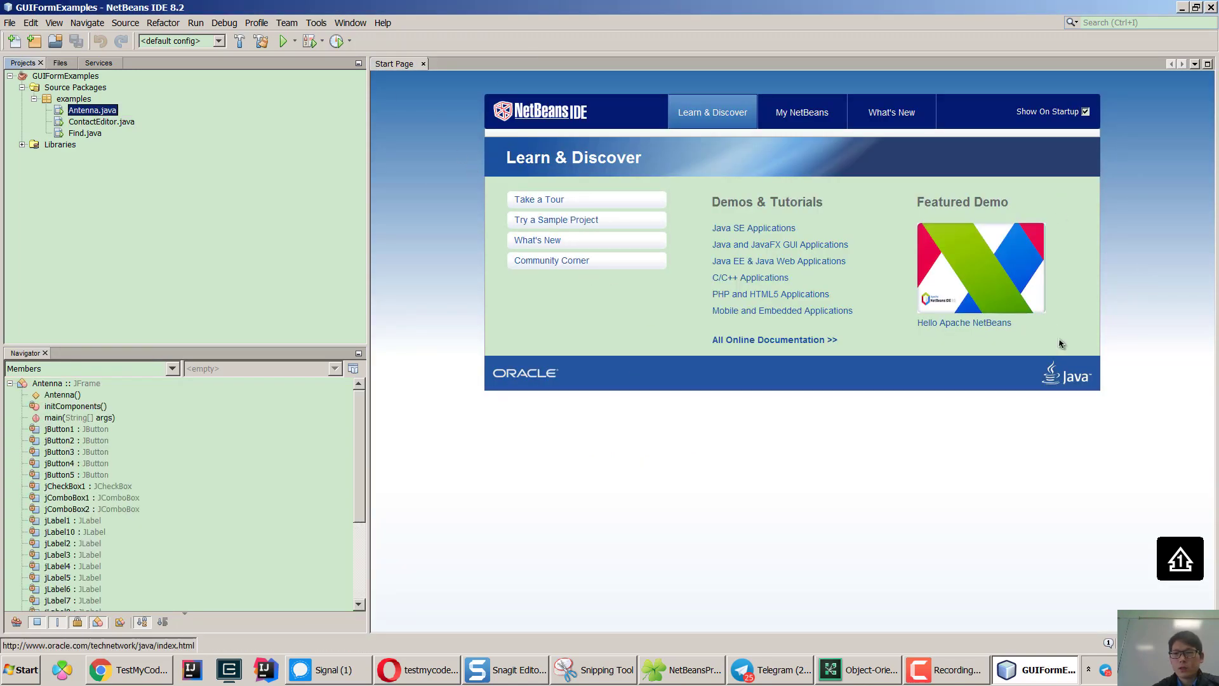
pyautogui.click(1086, 113)
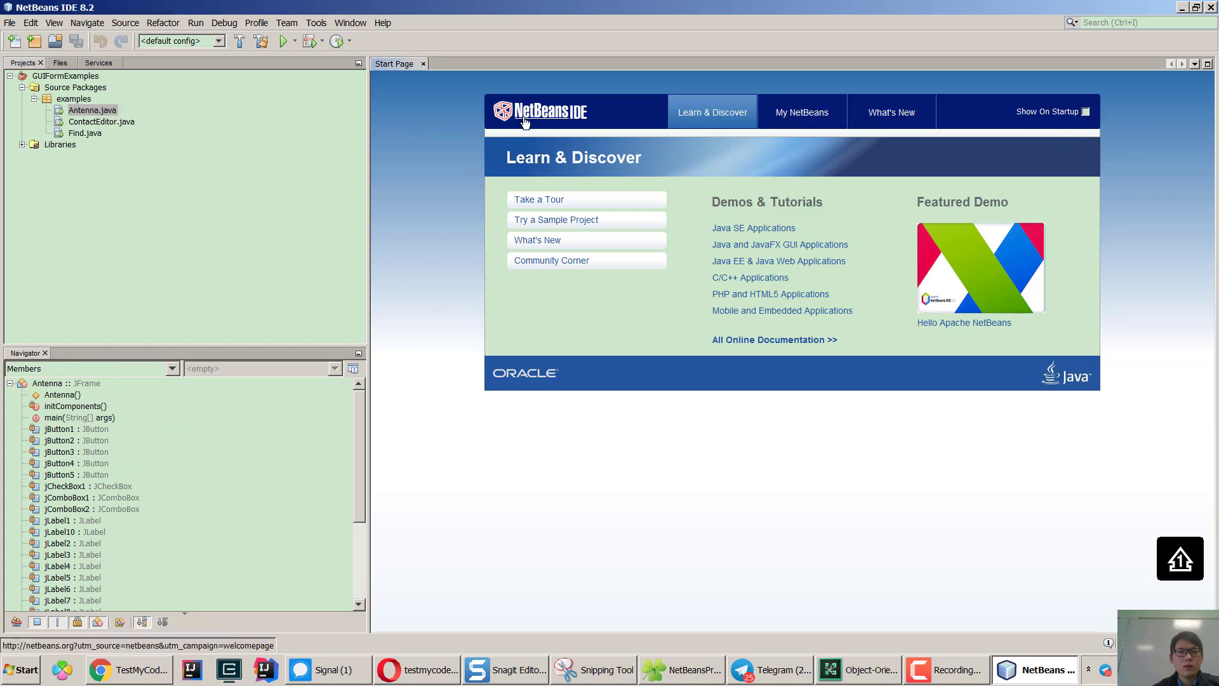
pyautogui.click(423, 63)
pyautogui.doubleClick(84, 111)
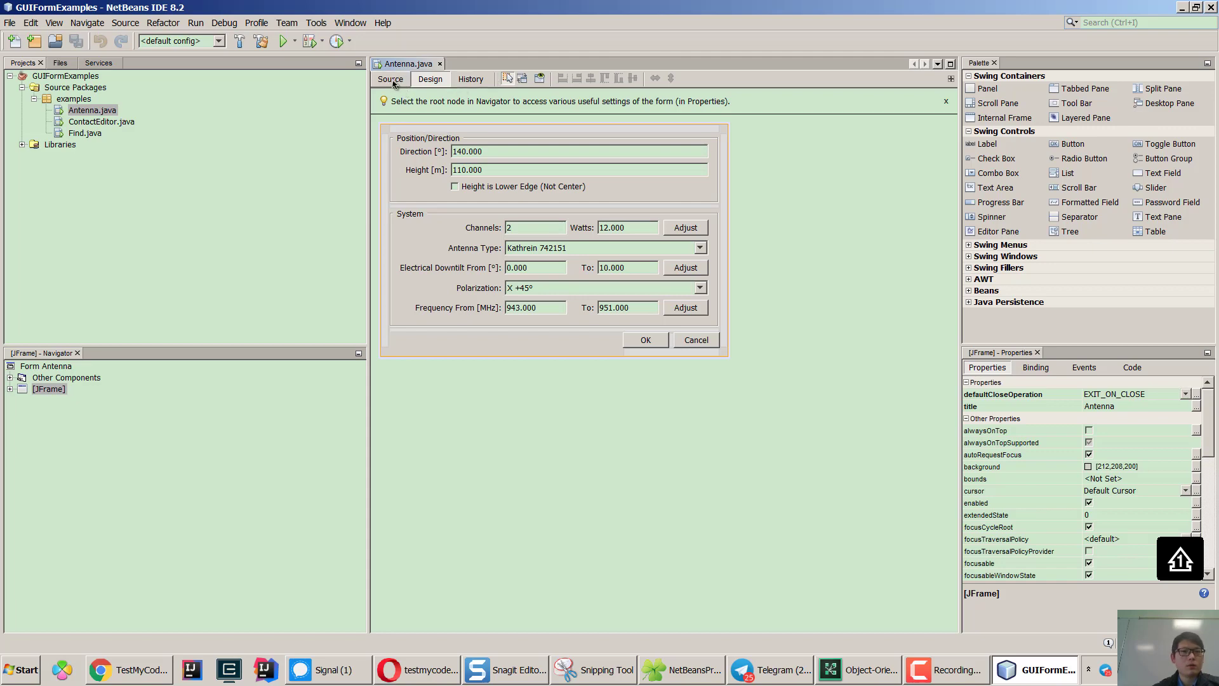
# Switch the Antenna file to its source view and open the ContactEditor and Find forms.
pyautogui.click(390, 79)
pyautogui.doubleClick(92, 122)
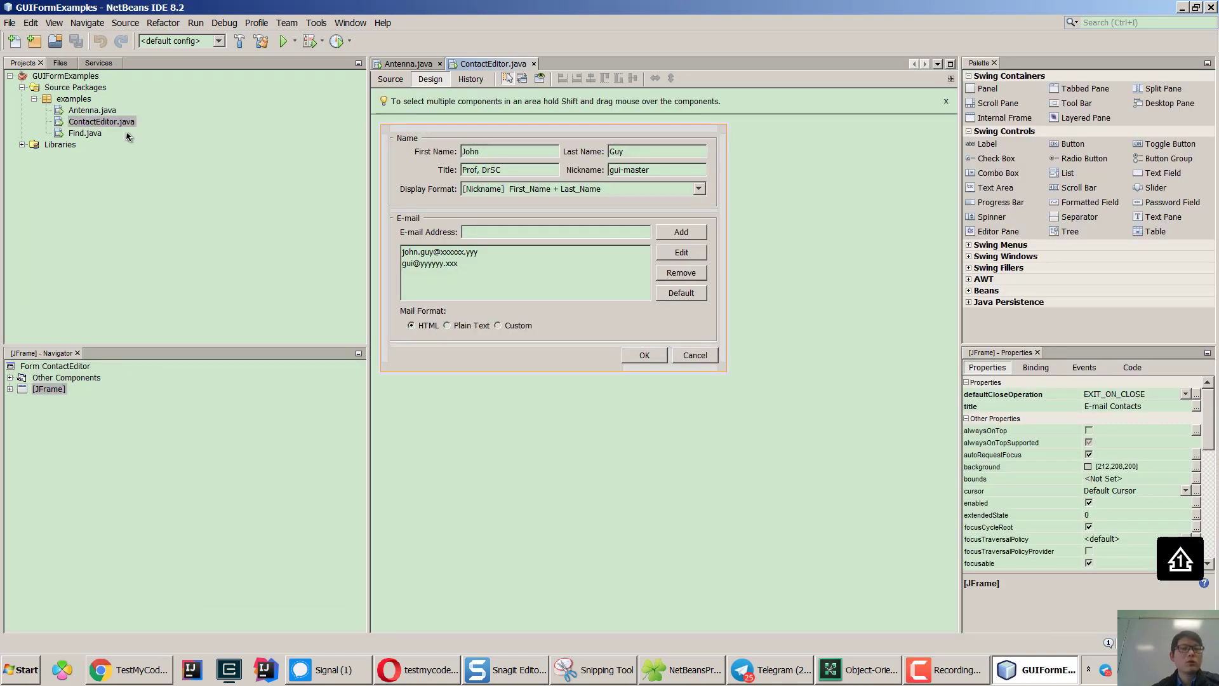
pyautogui.doubleClick(95, 134)
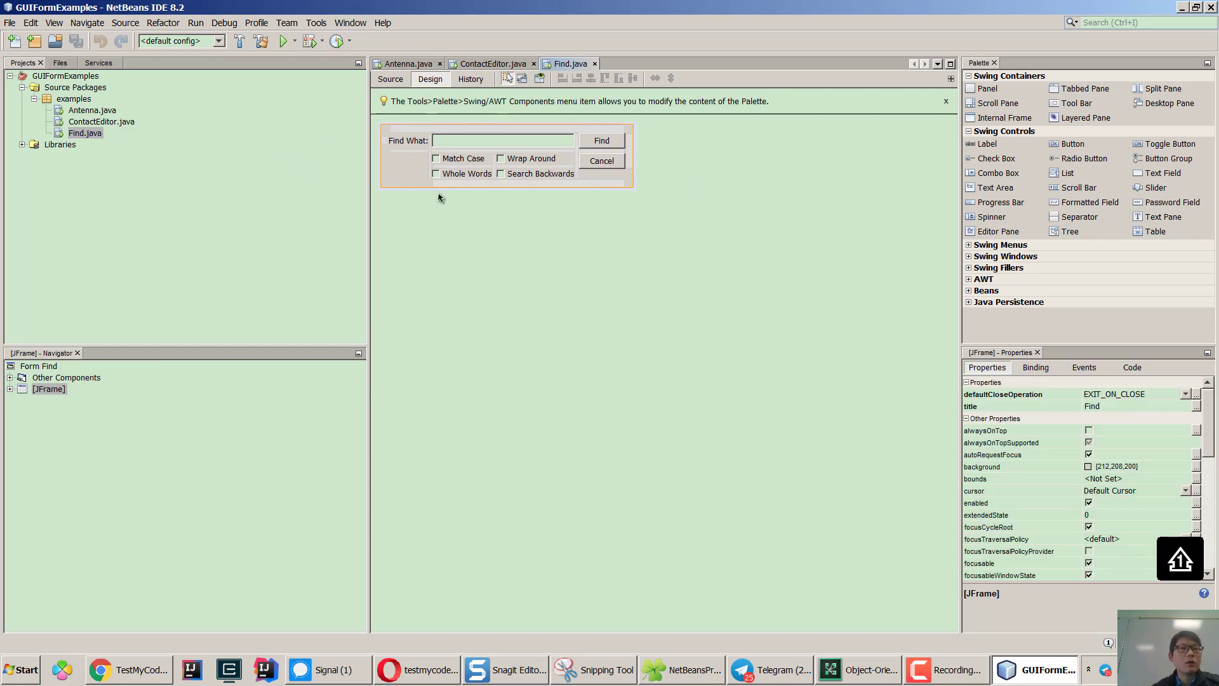
# Close the GUIFormExamples project from its context menu.
pyautogui.click(9, 75)
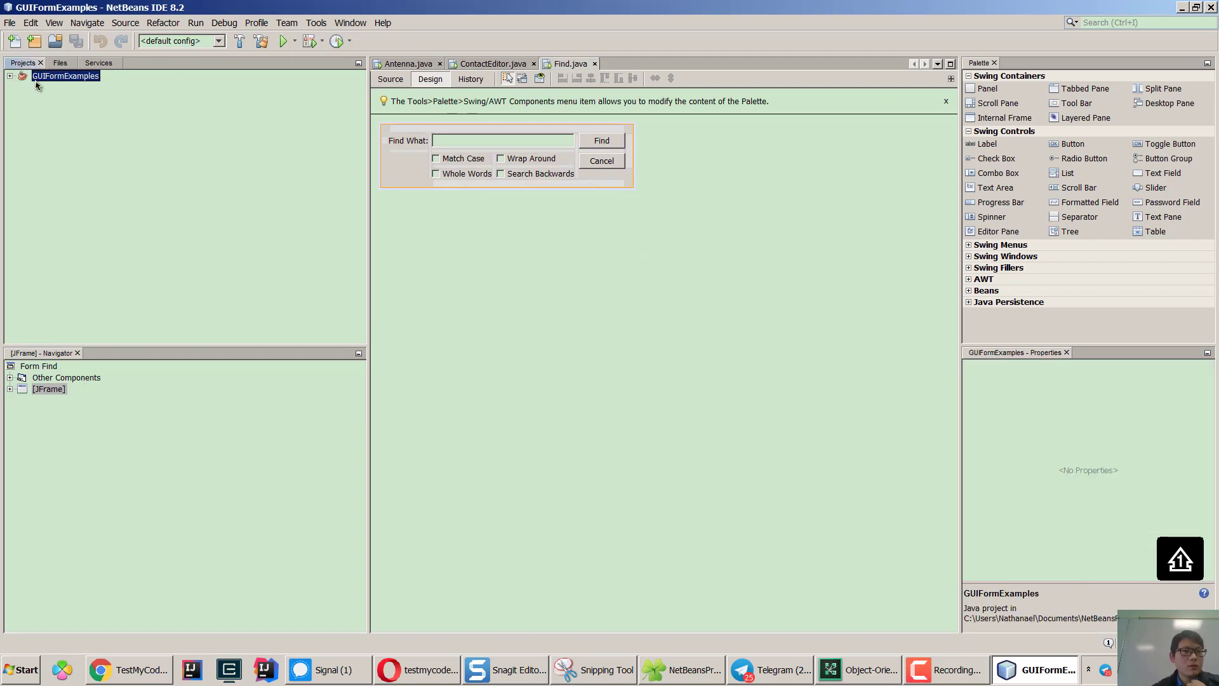
pyautogui.rightClick(51, 77)
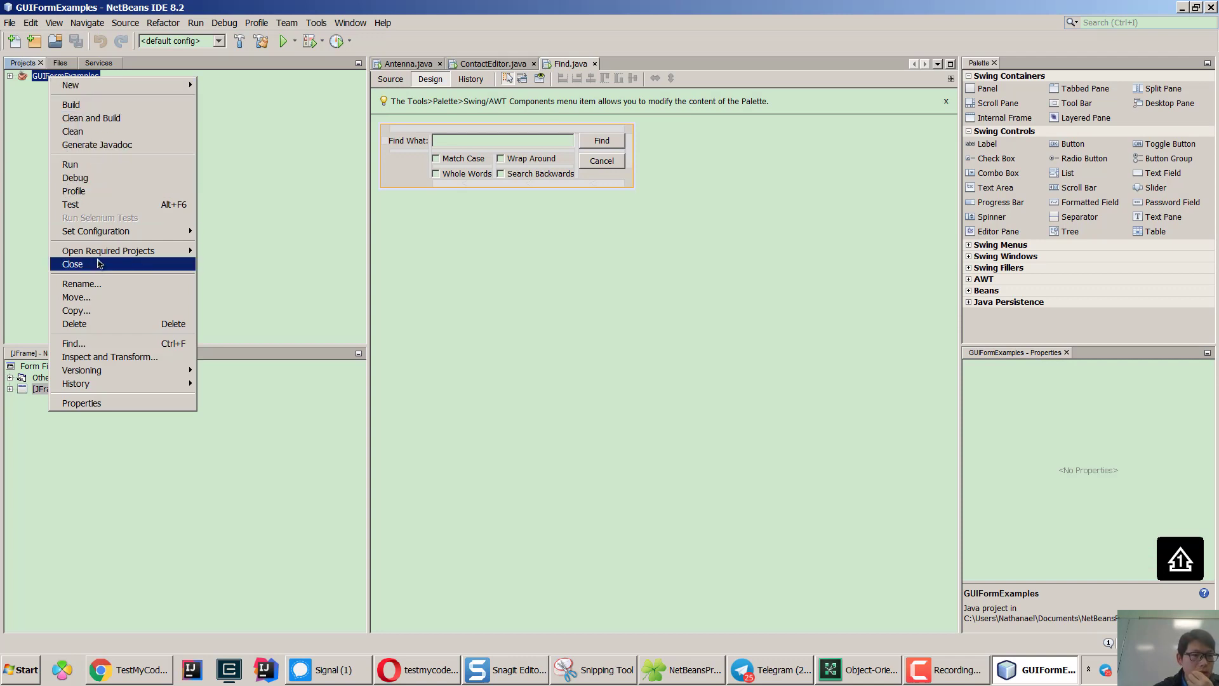
pyautogui.click(99, 264)
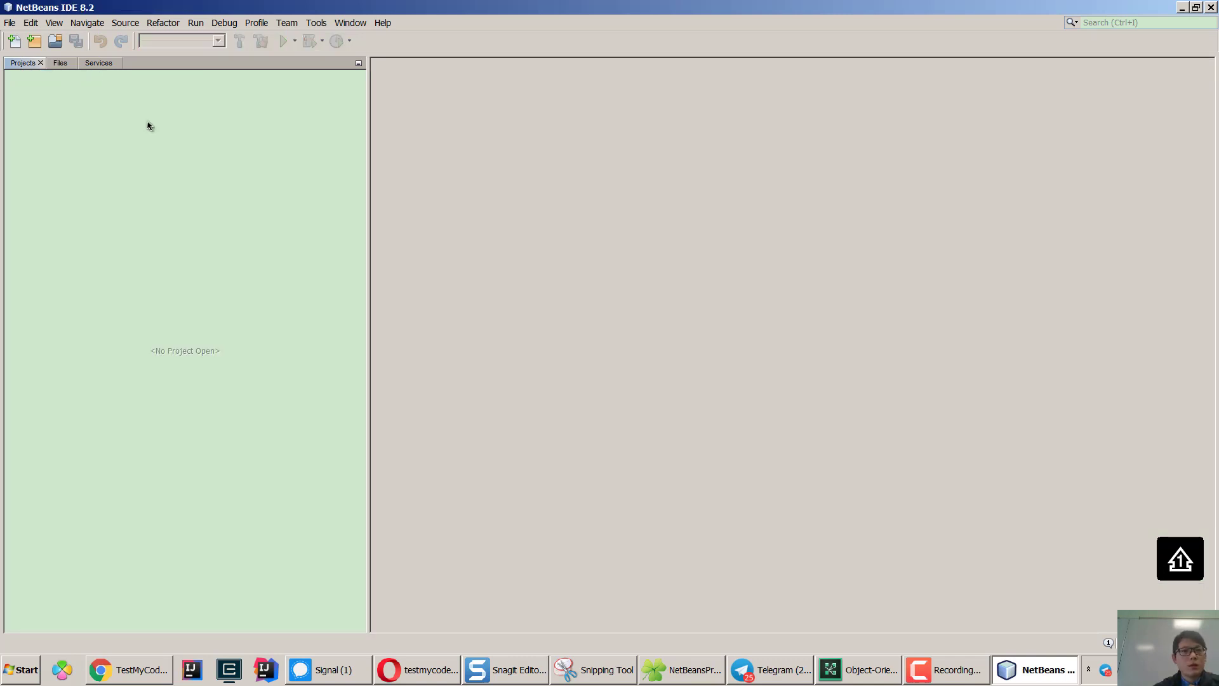
pyautogui.click(316, 24)
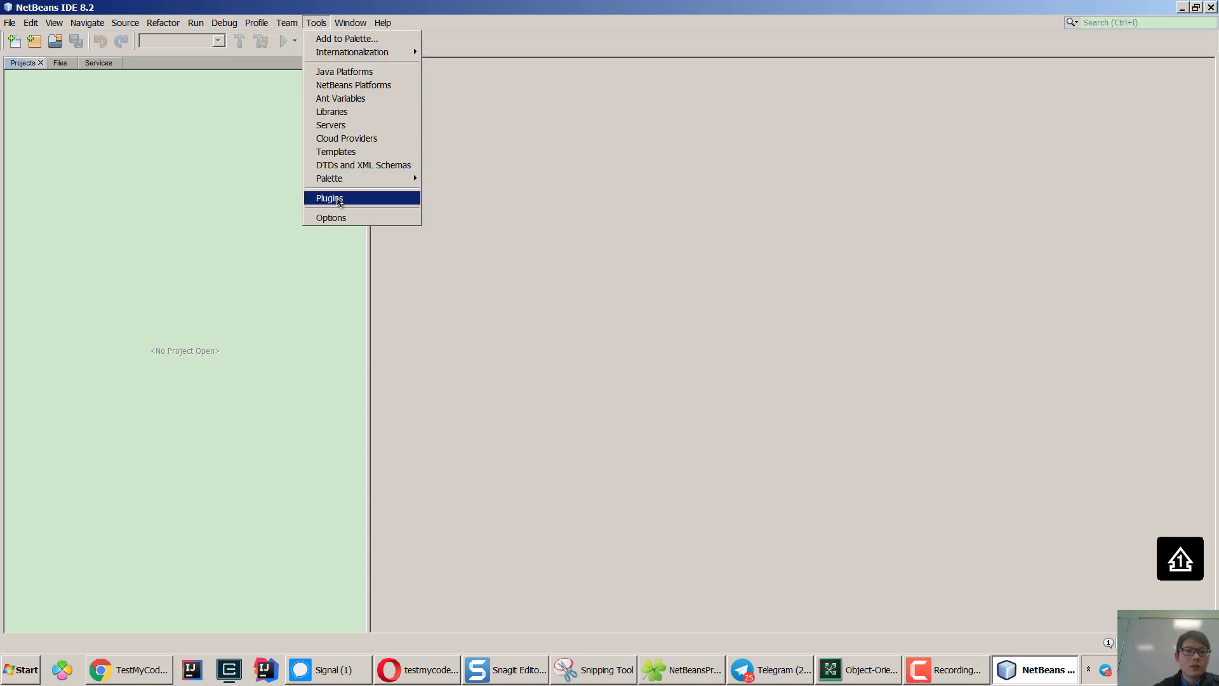
# In the Plugins manager, search Available Plugins for 'TMC'.
pyautogui.click(362, 203)
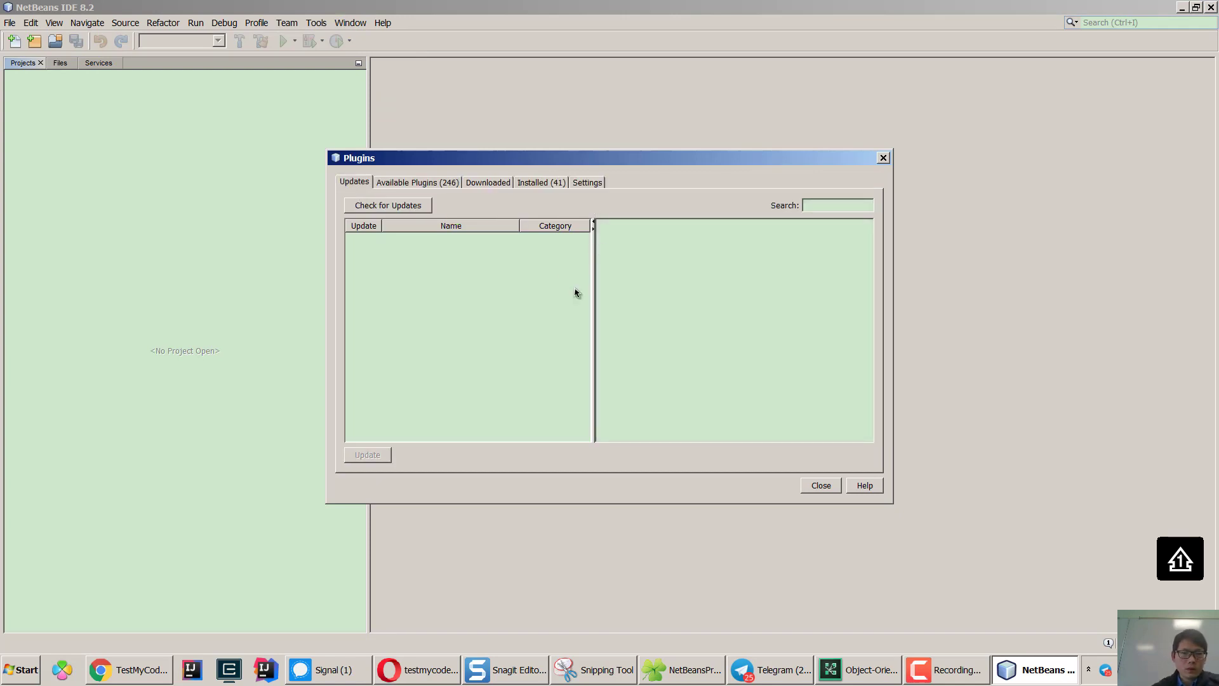
pyautogui.click(420, 188)
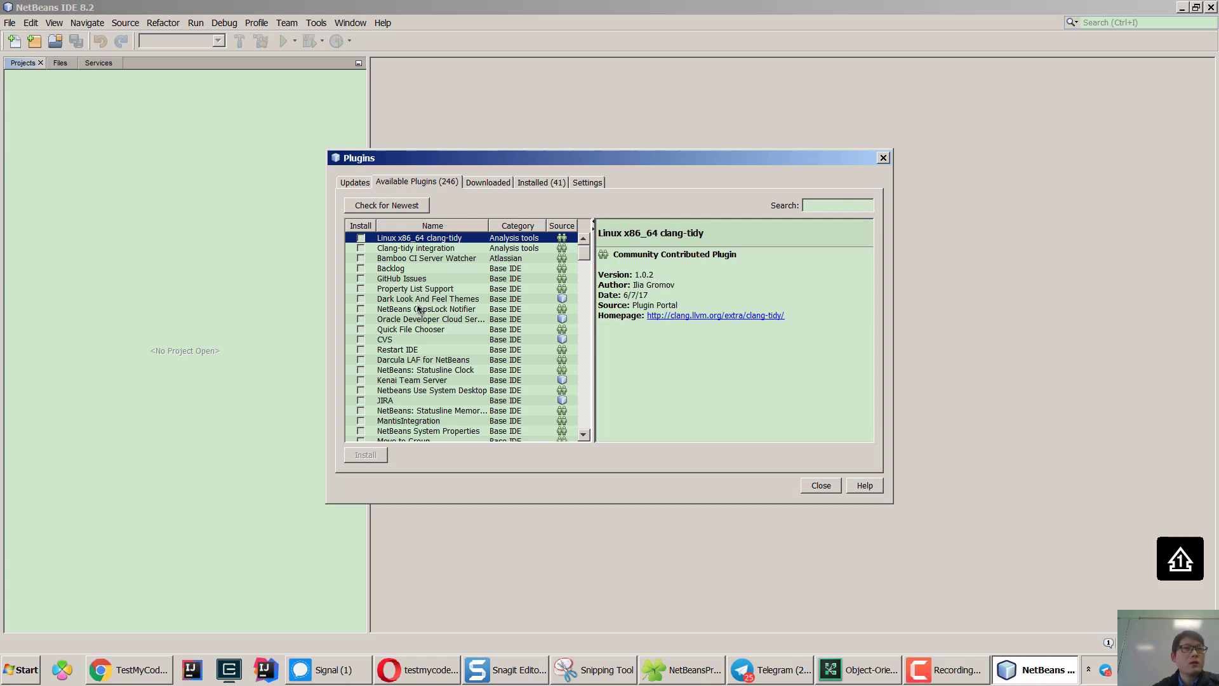
pyautogui.click(829, 204)
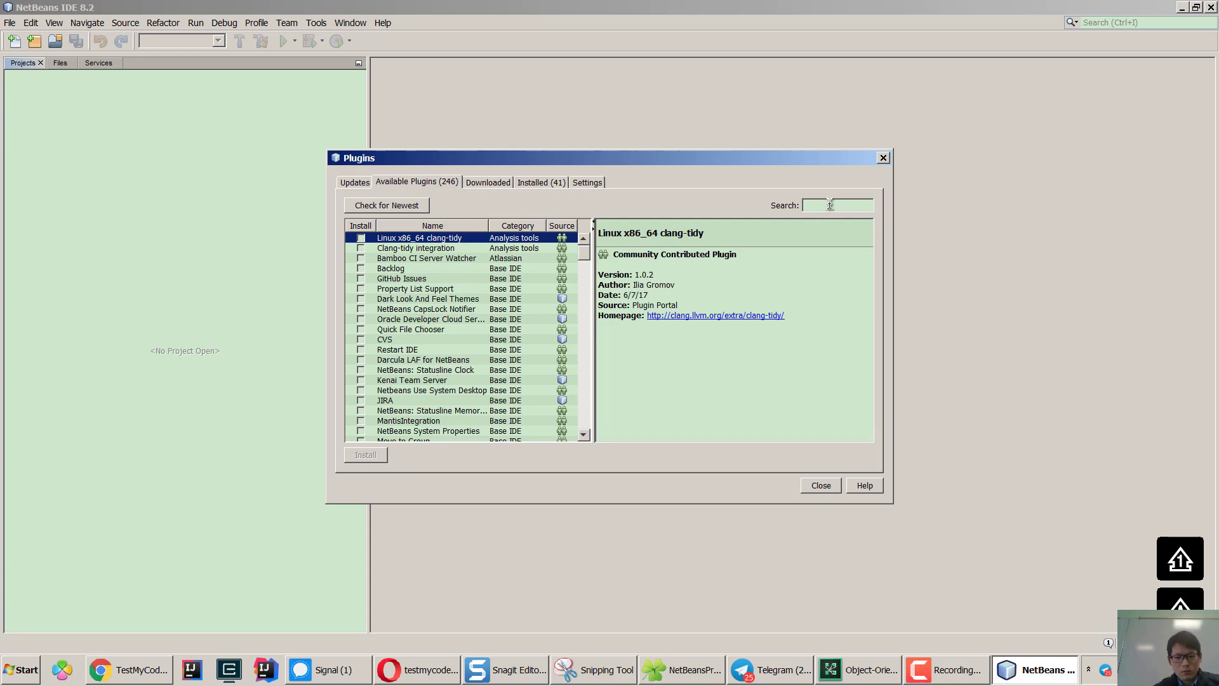
pyautogui.write('TMC')
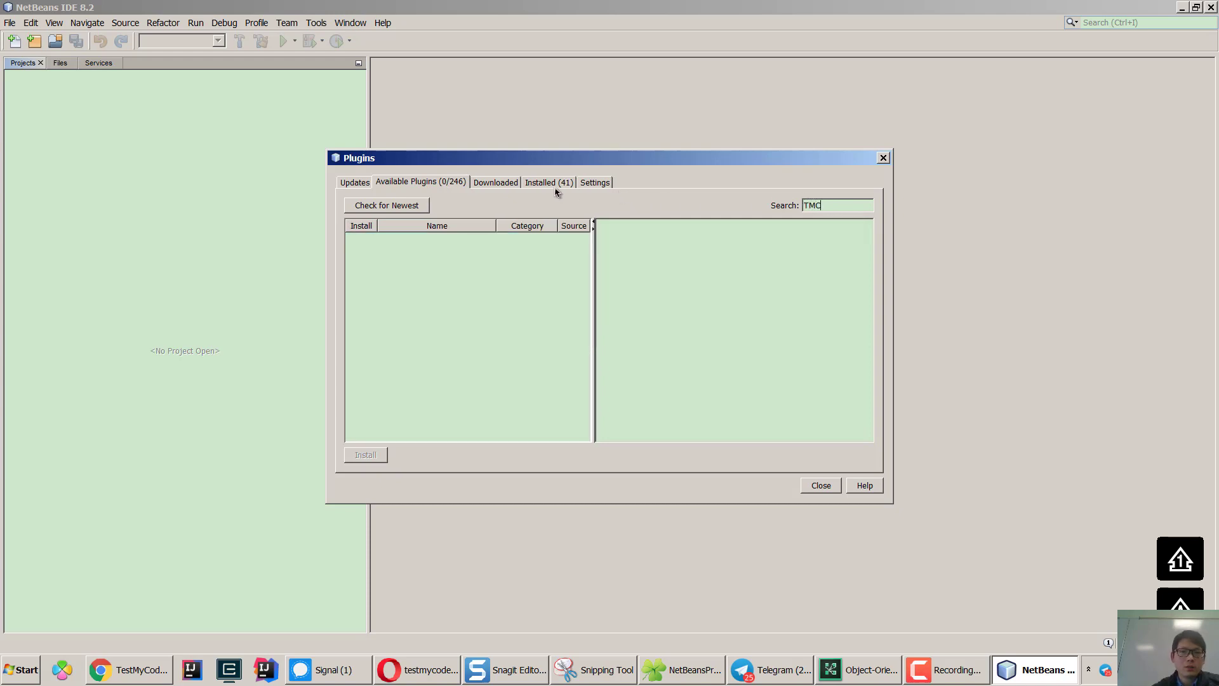
# Start a new update center named 'TMC' in Settings, then go to Opera for its URL.
pyautogui.click(593, 183)
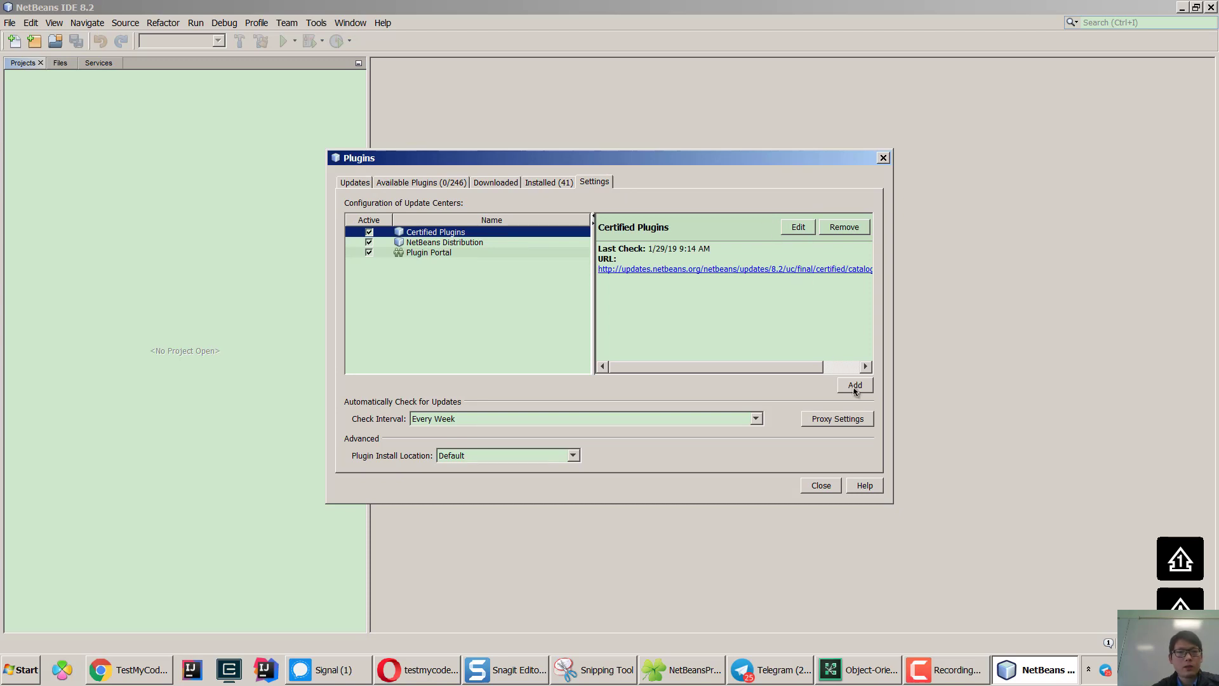
pyautogui.click(854, 385)
pyautogui.write('t')
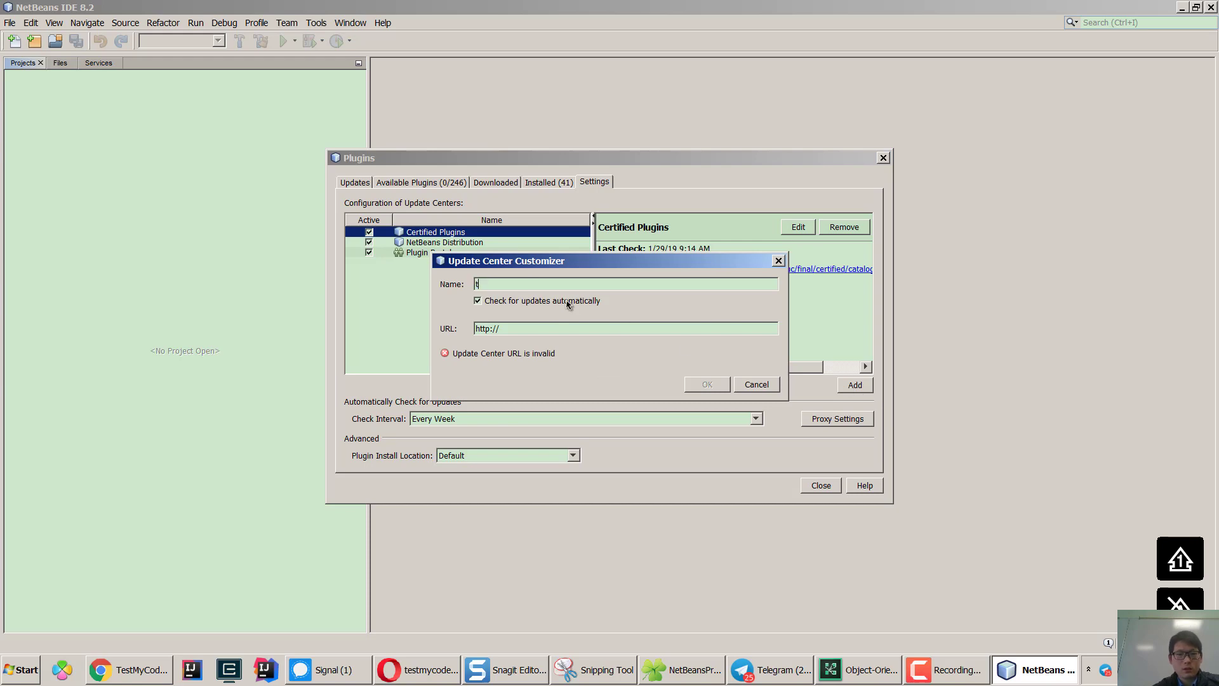
pyautogui.write('mc')
pyautogui.press('BackSpace')
pyautogui.press('BackSpace')
pyautogui.press('BackSpace')
pyautogui.write('TM')
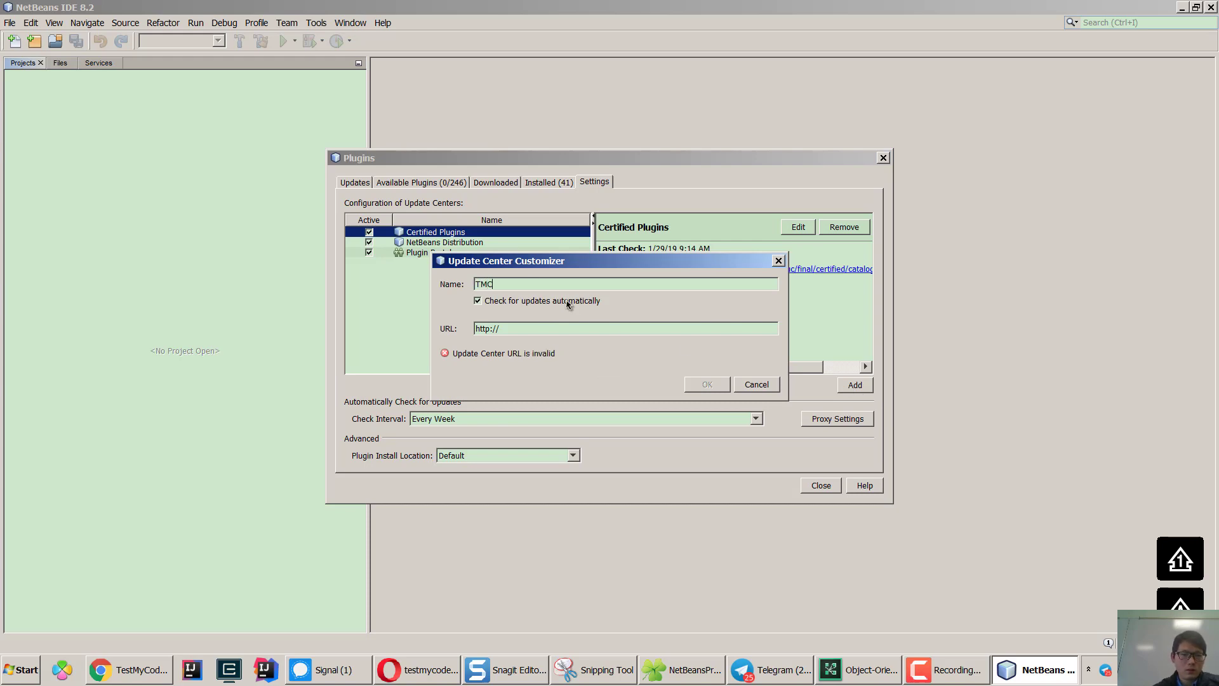
pyautogui.write('C')
pyautogui.click(419, 677)
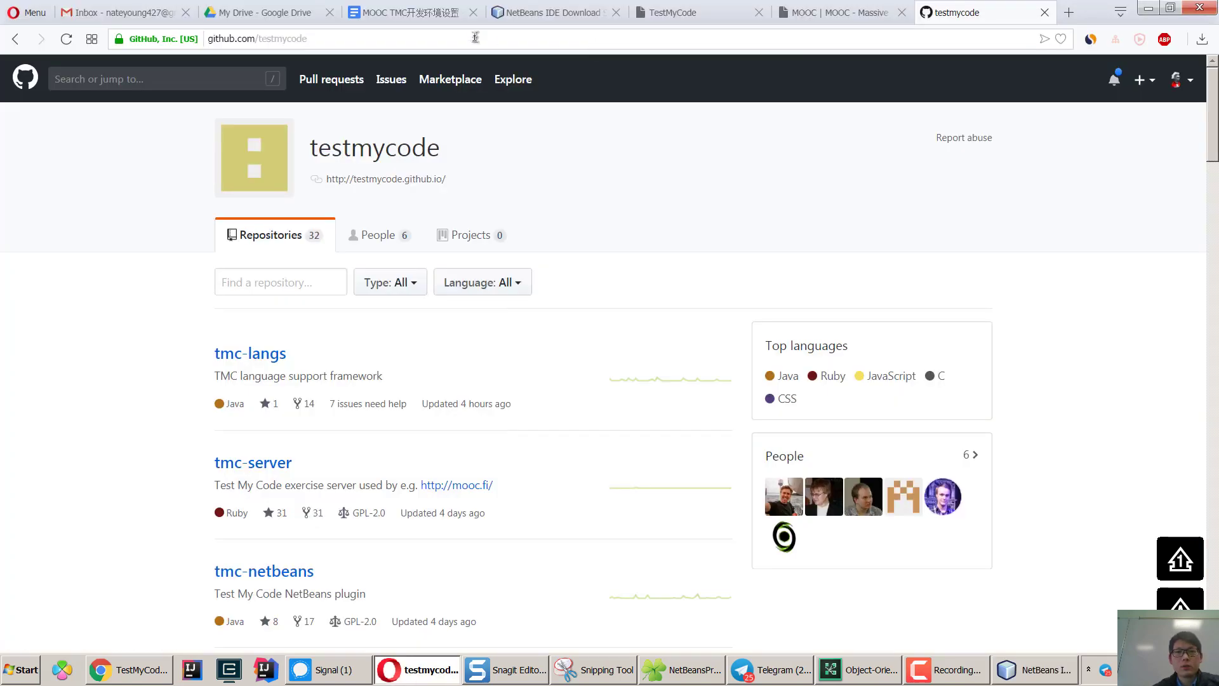
# Copy the updates.xml URL from the MOOC TMC setup guide in Google Docs.
pyautogui.click(431, 13)
pyautogui.scroll(-3, 581, 411)
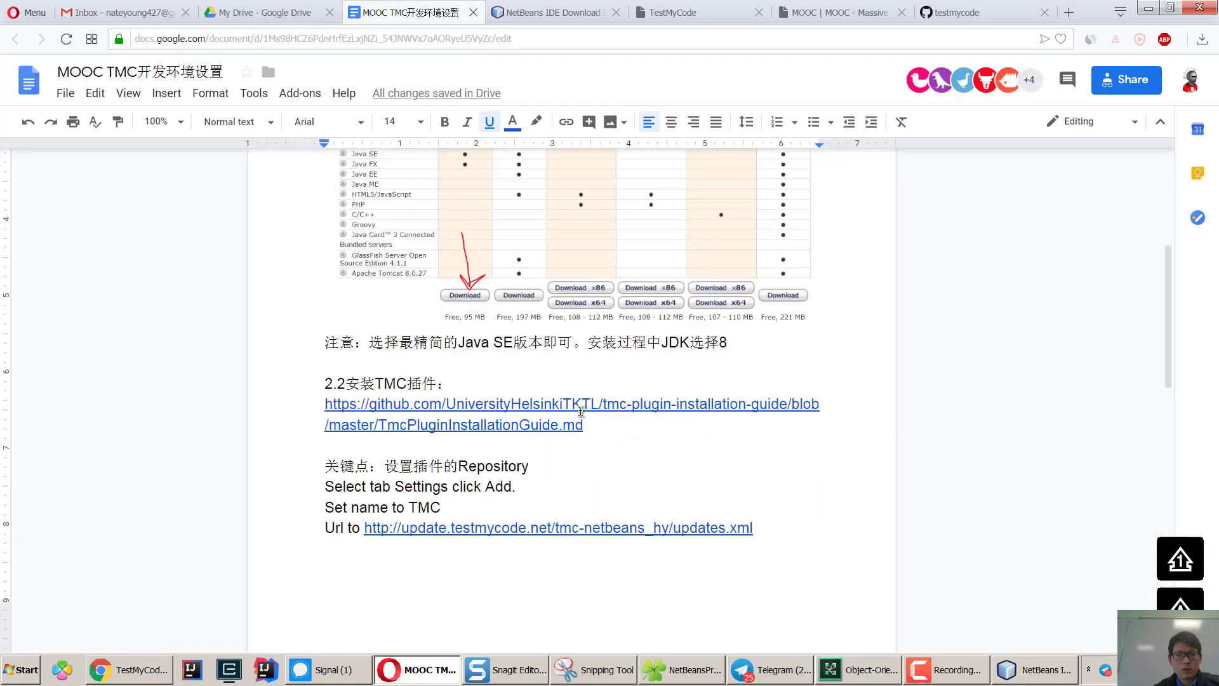
pyautogui.scroll(-1, 580, 462)
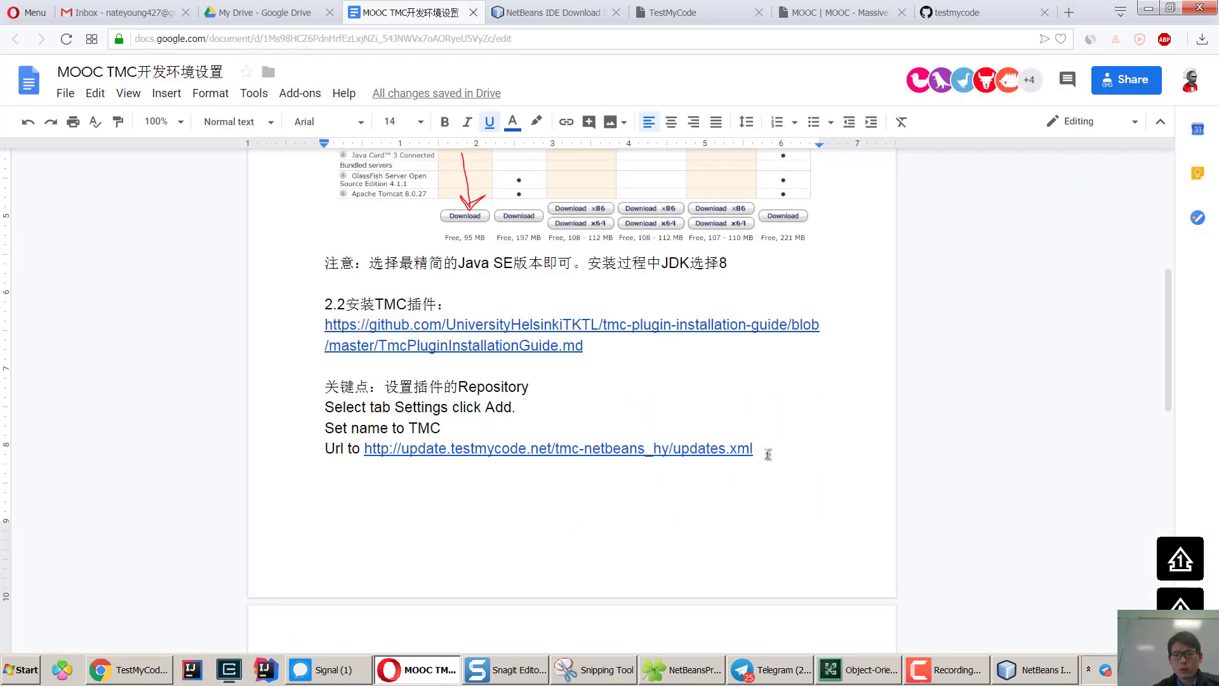
pyautogui.moveTo(766, 450); pyautogui.dragTo(365, 448)
pyautogui.hotkey('ctrl', 'c')
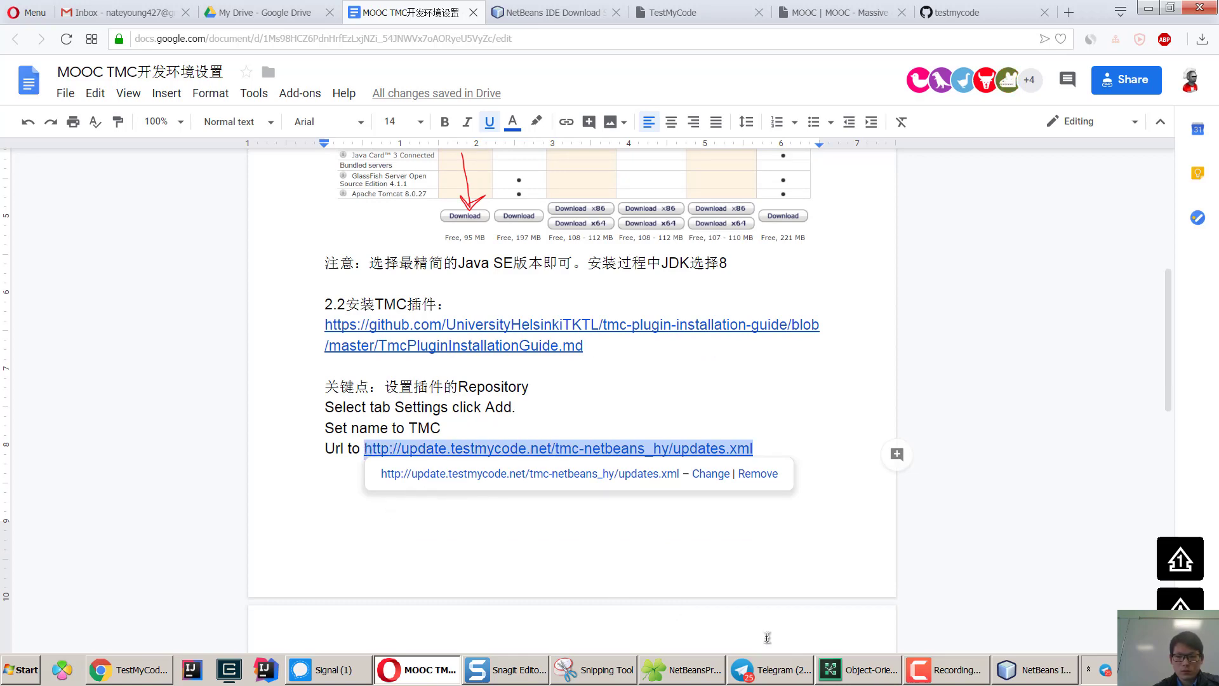
pyautogui.click(1012, 681)
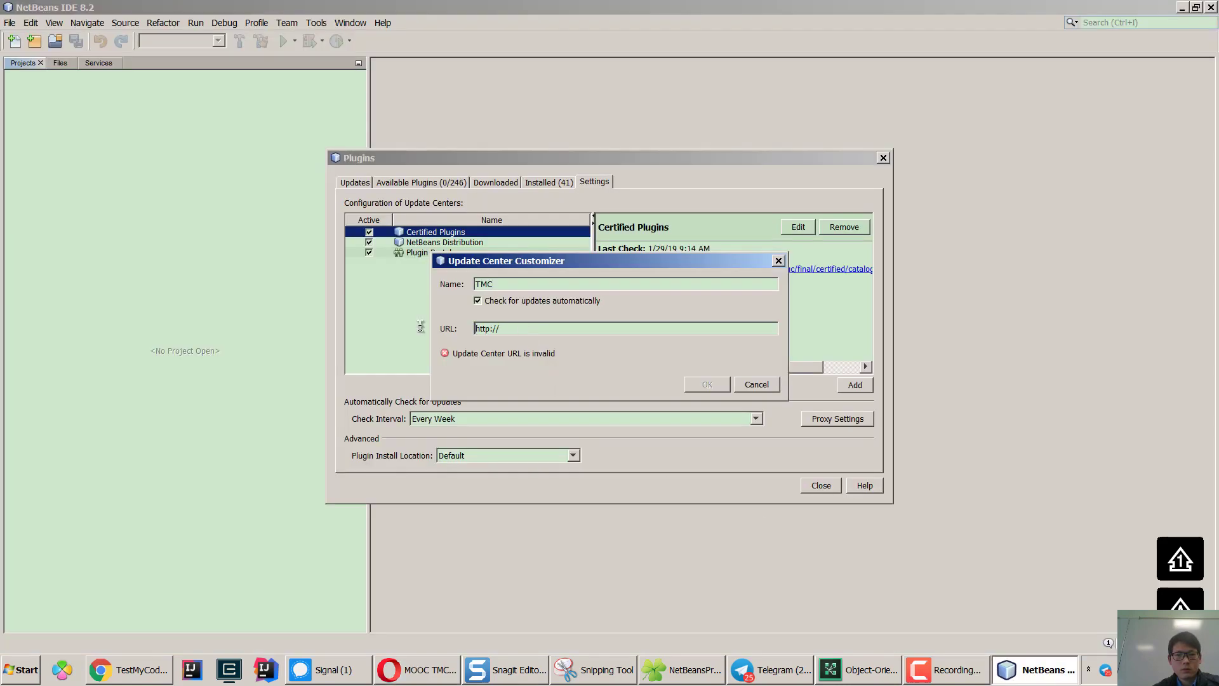
pyautogui.hotkey('ctrl', 'v')
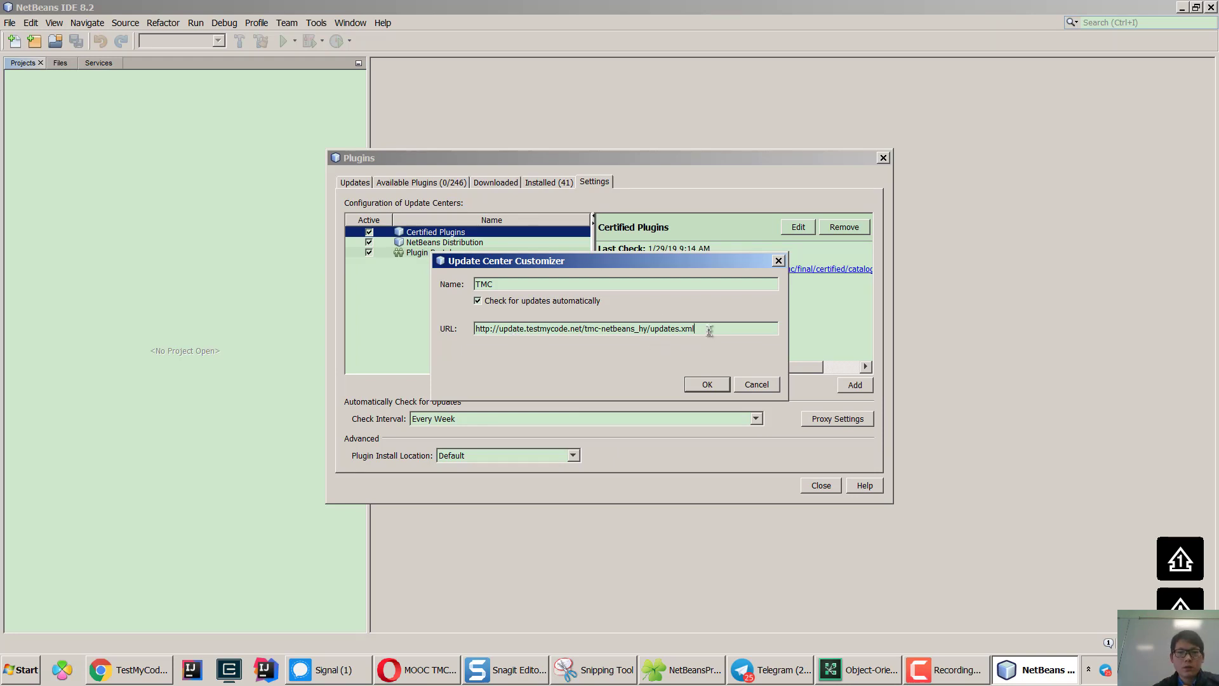
pyautogui.click(707, 385)
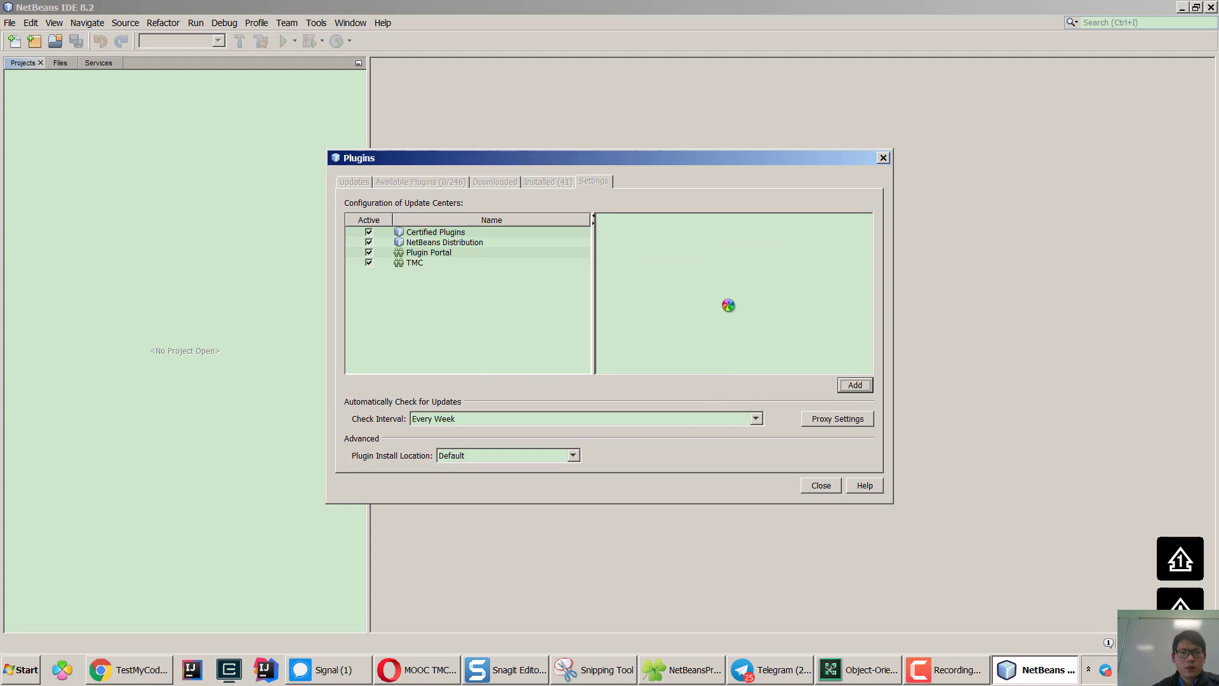
pyautogui.click(414, 182)
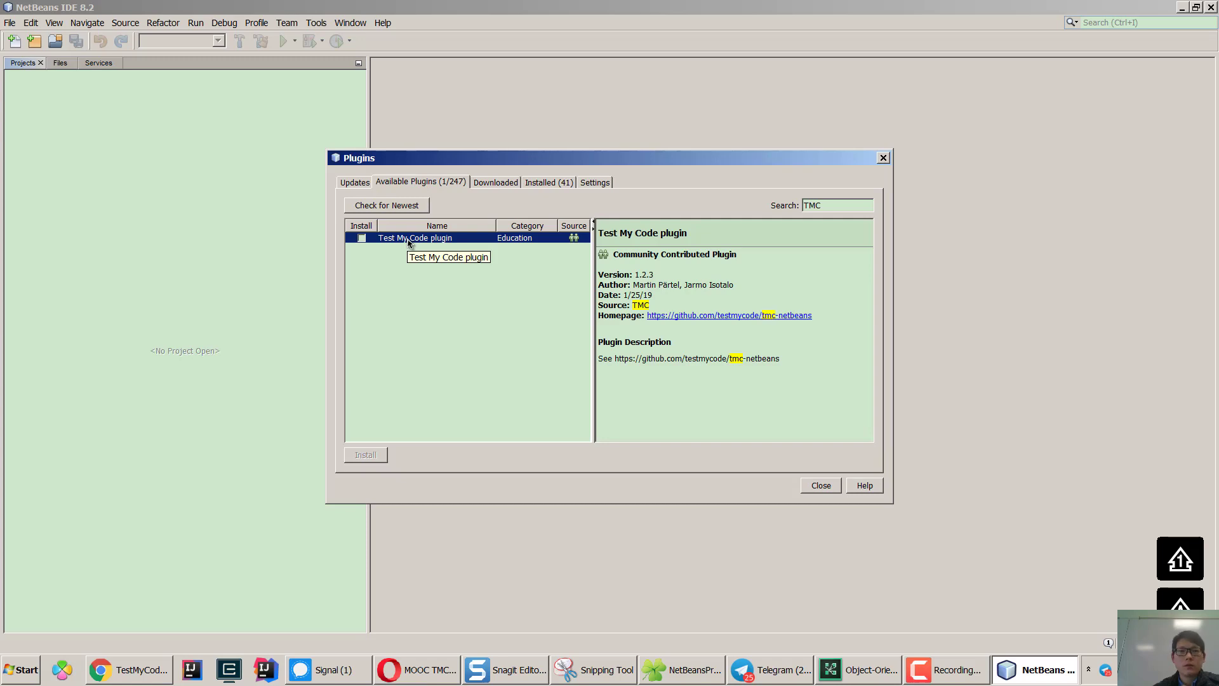
pyautogui.click(594, 184)
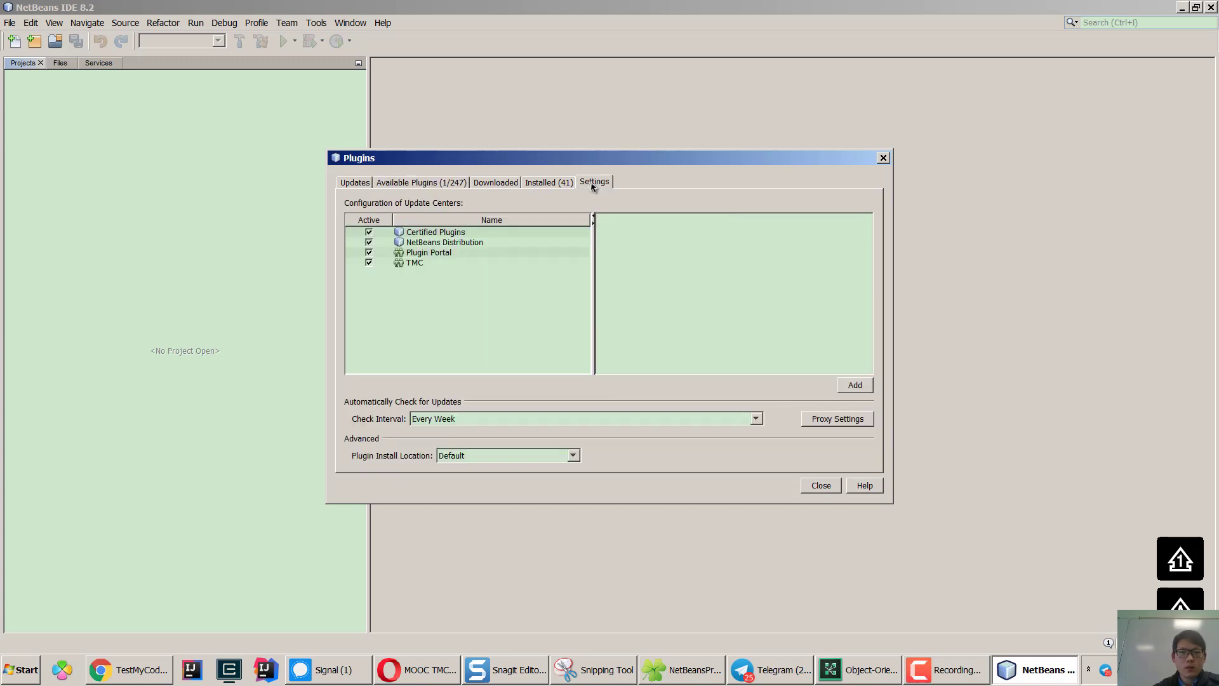
pyautogui.click(855, 386)
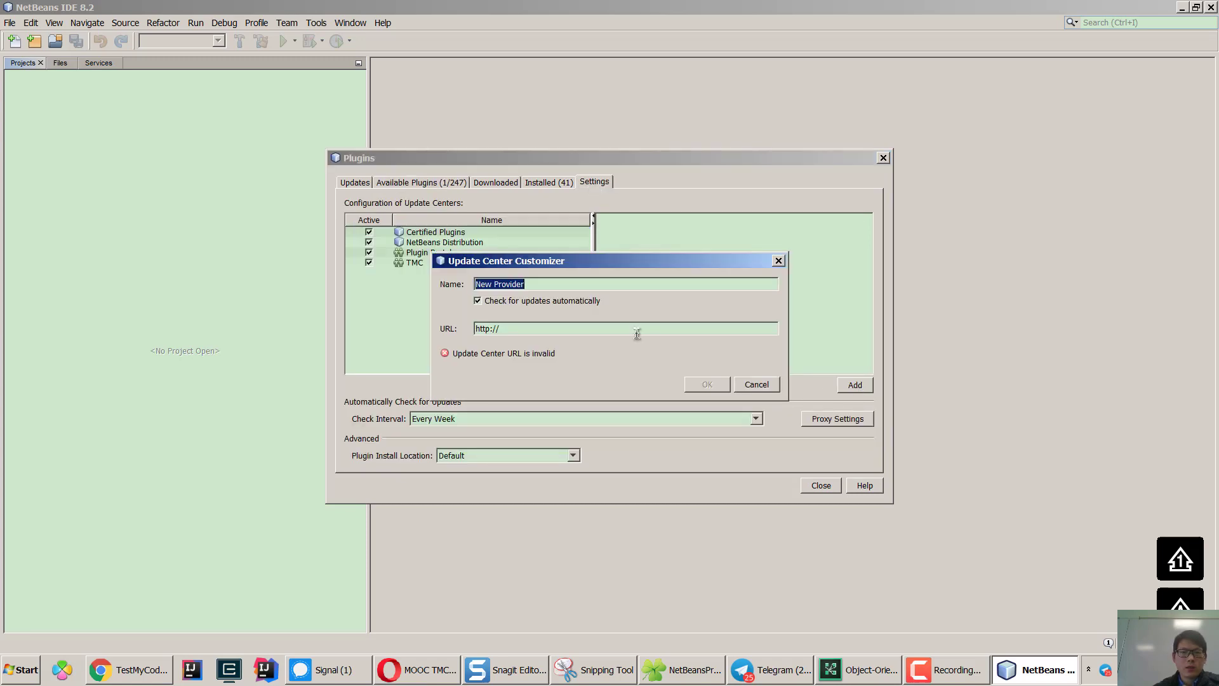
pyautogui.write('tm')
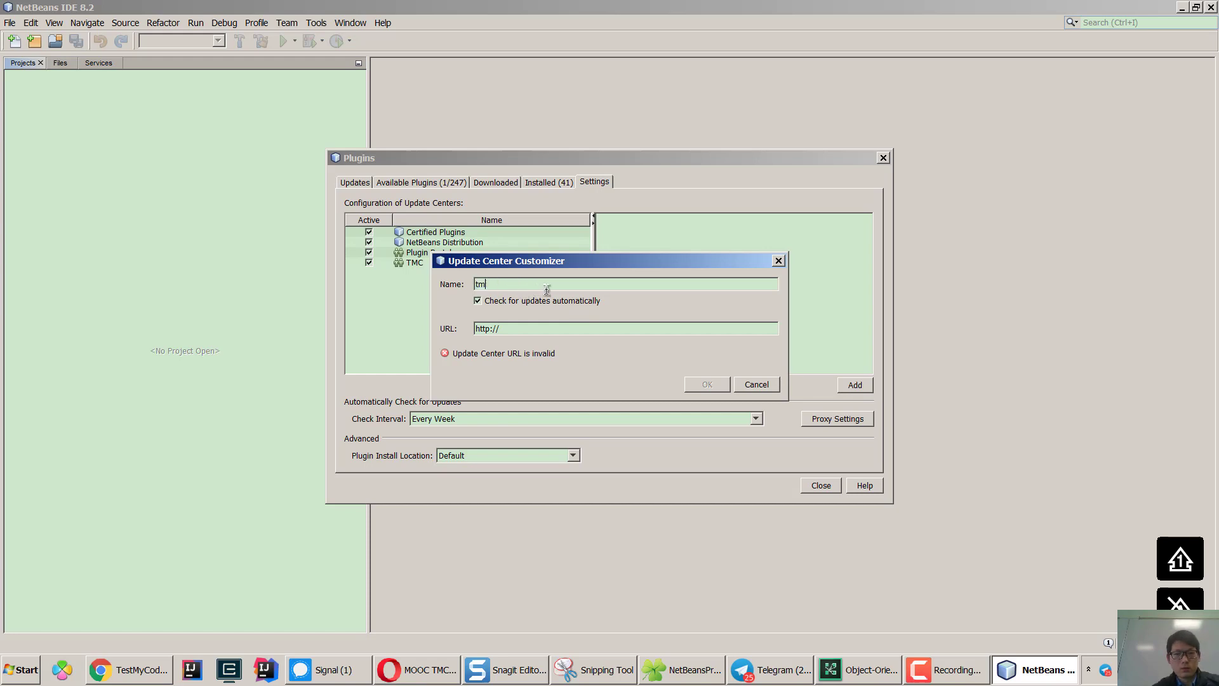
pyautogui.write('c')
pyautogui.press('BackSpace')
pyautogui.press('BackSpace')
pyautogui.press('BackSpace')
pyautogui.write('TMC')
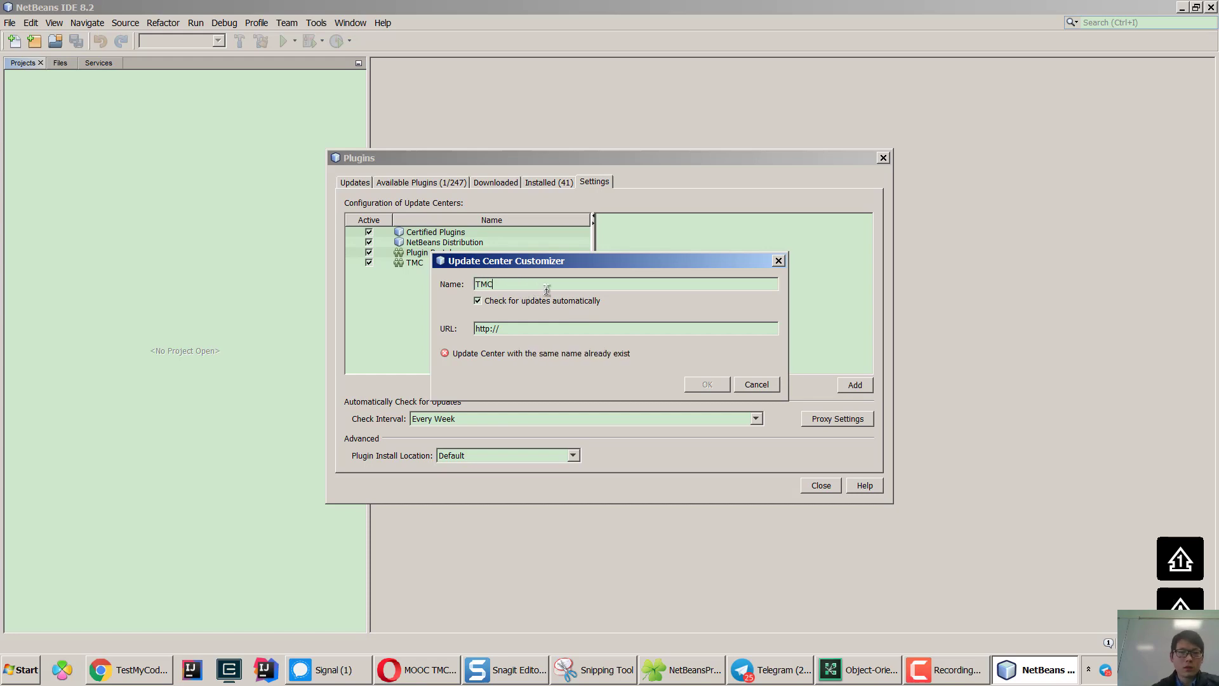
pyautogui.moveTo(571, 329); pyautogui.dragTo(436, 323)
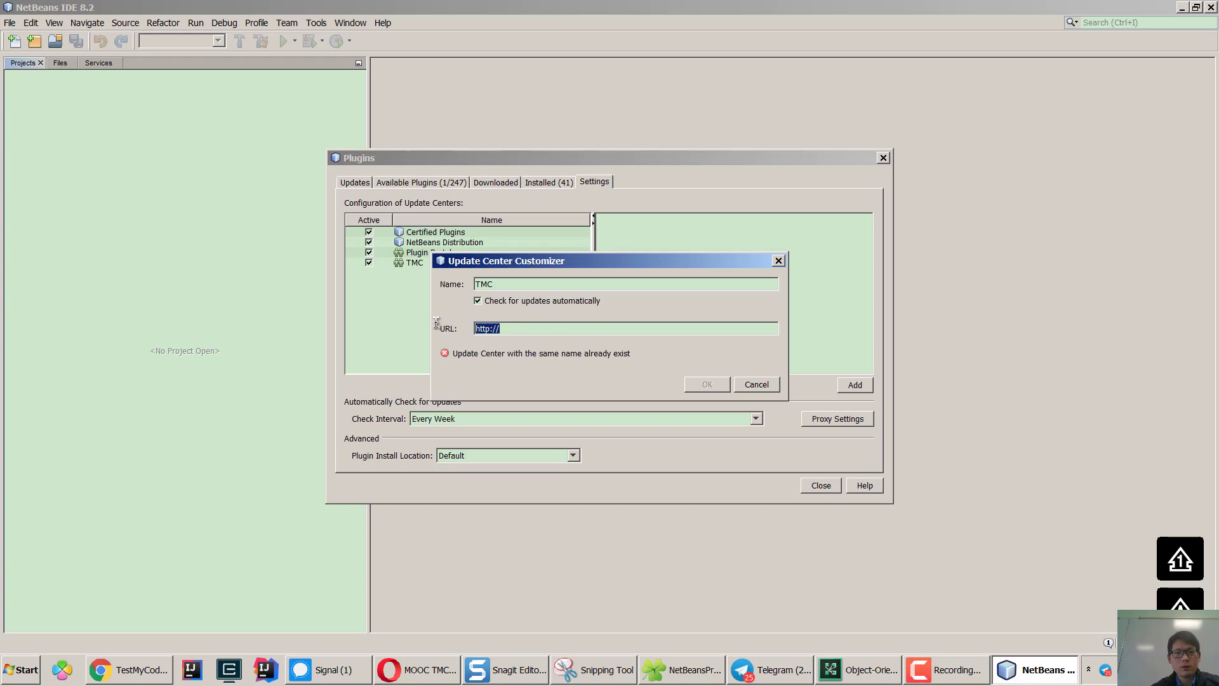
pyautogui.write('http://update.testmycode.net/tmc-netbeans_hy/updates.xml')
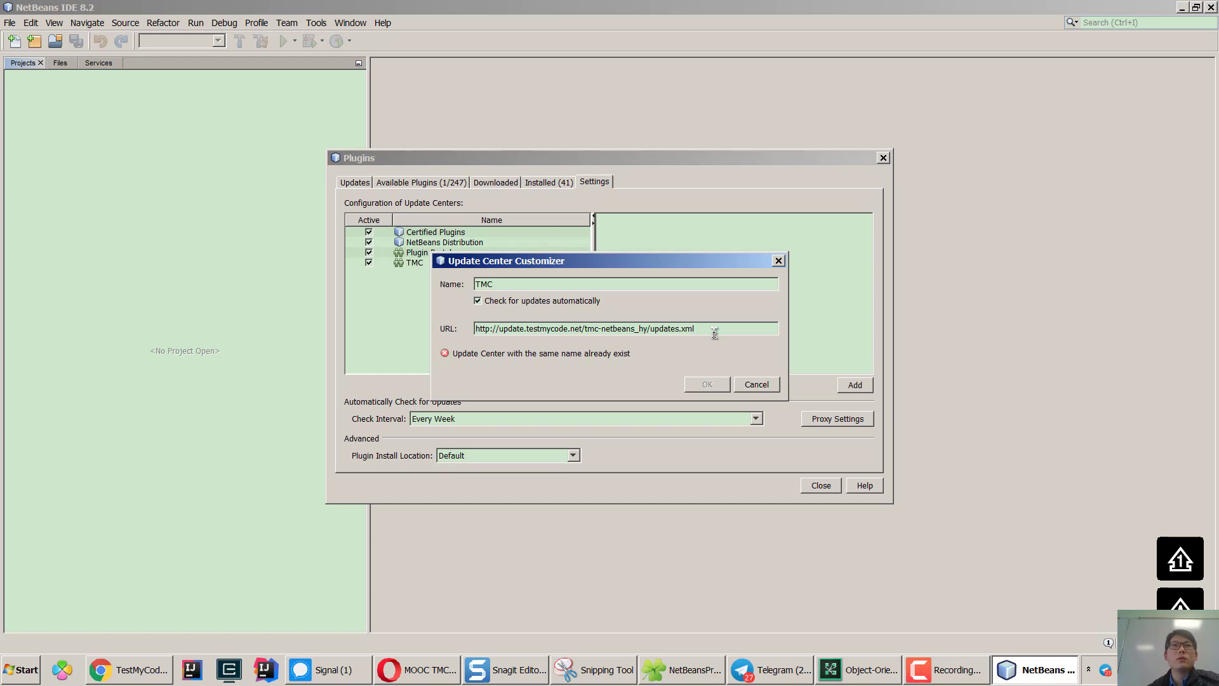
pyautogui.click(765, 386)
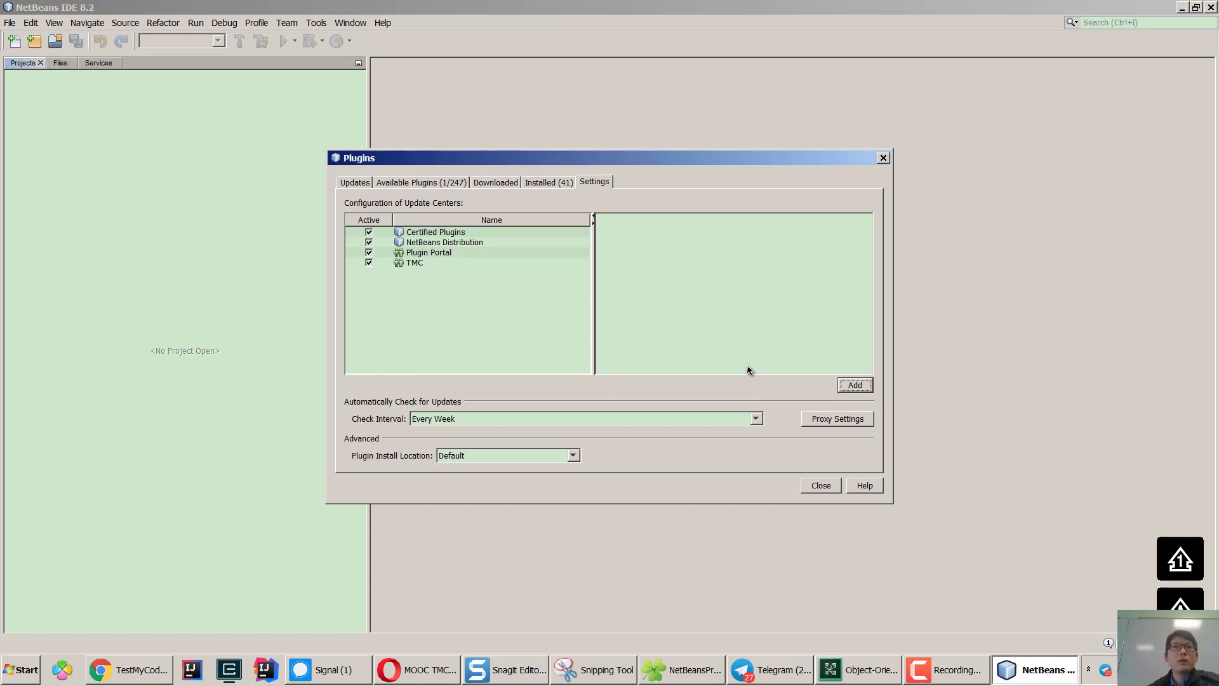
# Search Available Plugins for 'tm' and tick the Test My Code plugin to install.
pyautogui.click(420, 263)
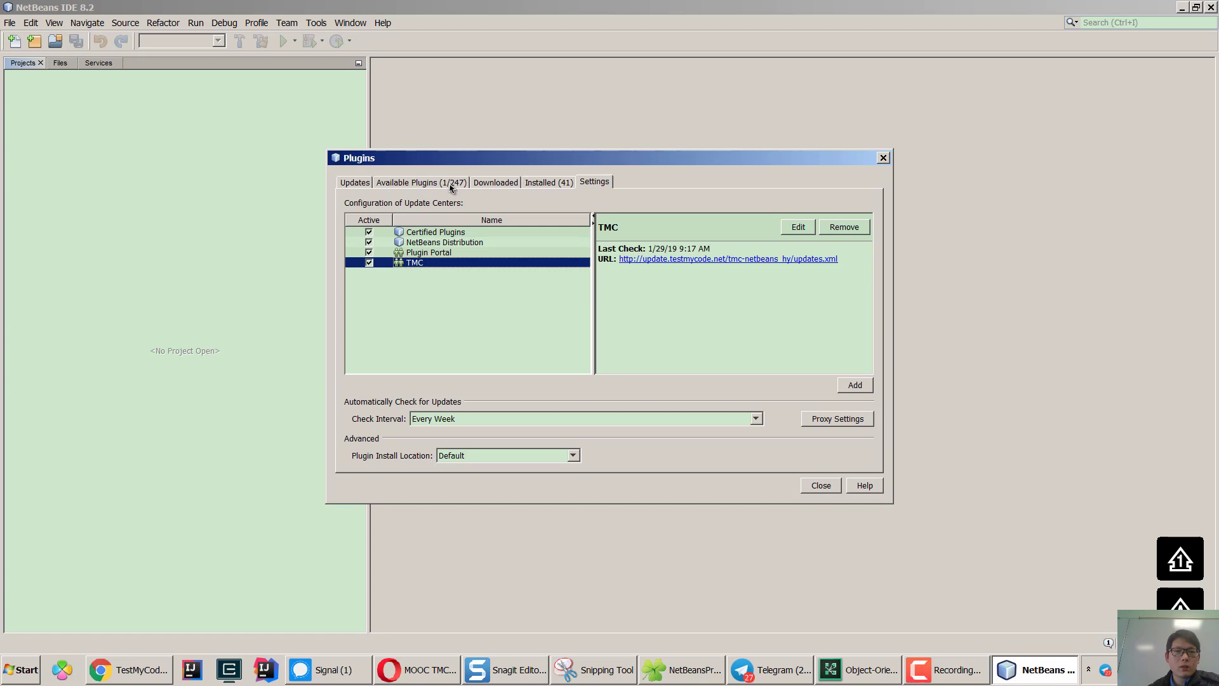
pyautogui.click(450, 184)
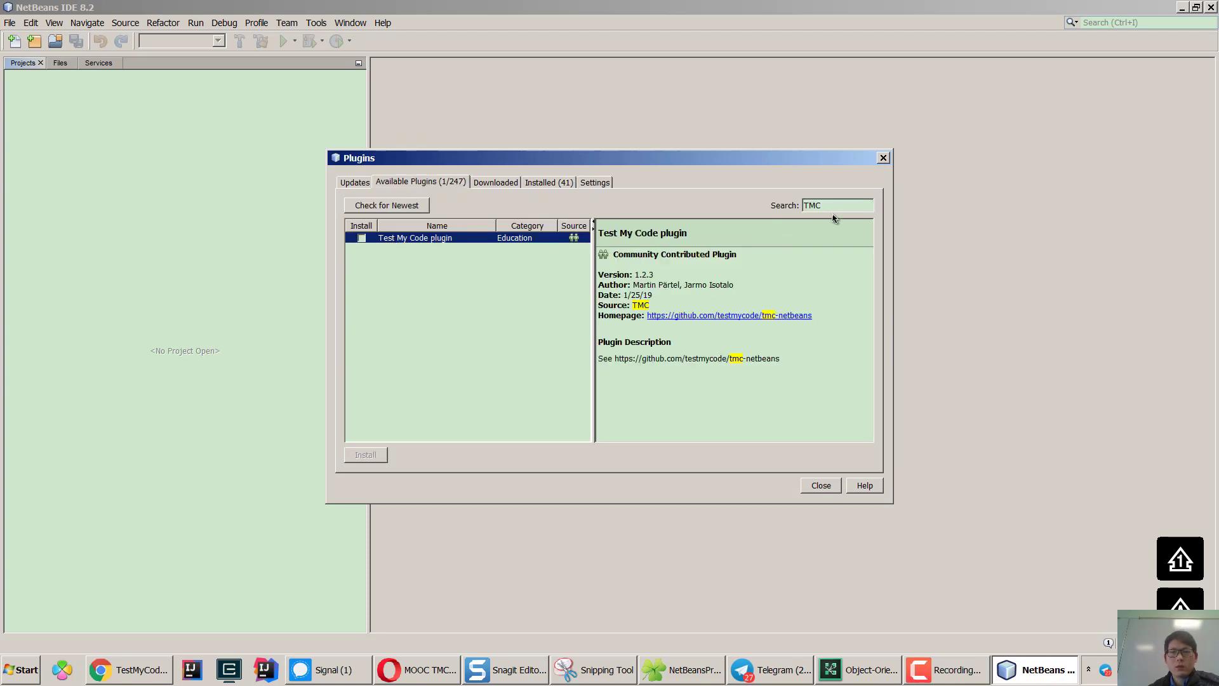
pyautogui.moveTo(852, 205); pyautogui.dragTo(761, 200)
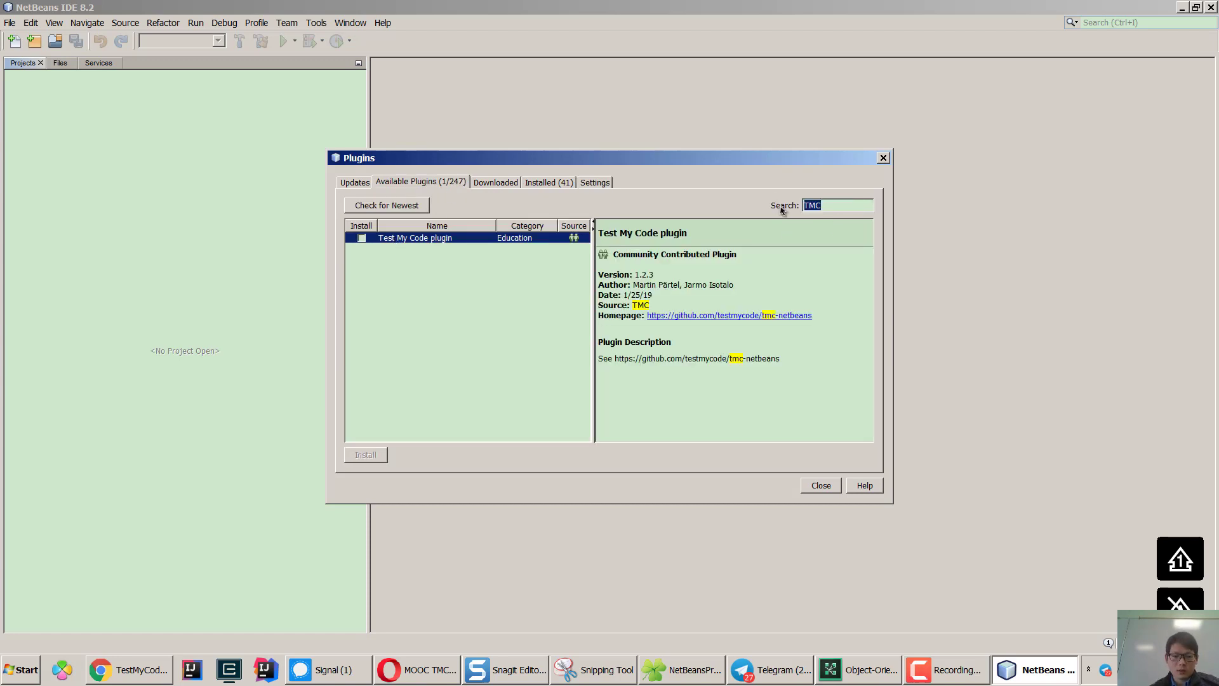
pyautogui.write('tmc')
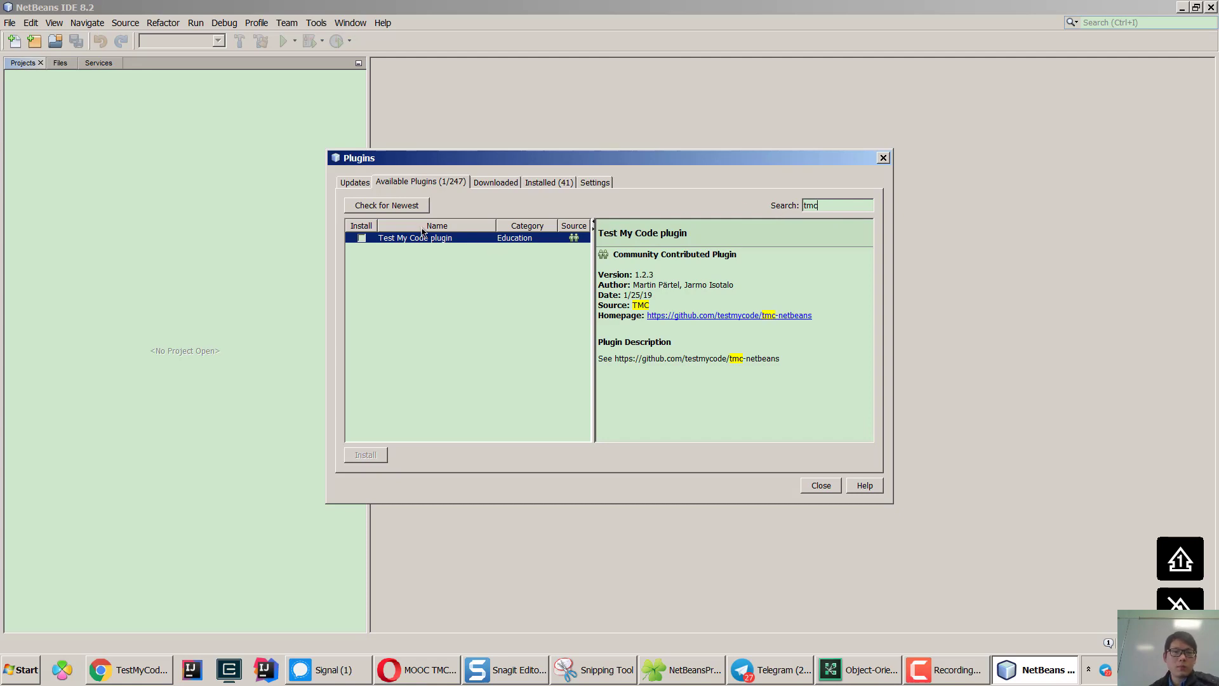
pyautogui.click(362, 238)
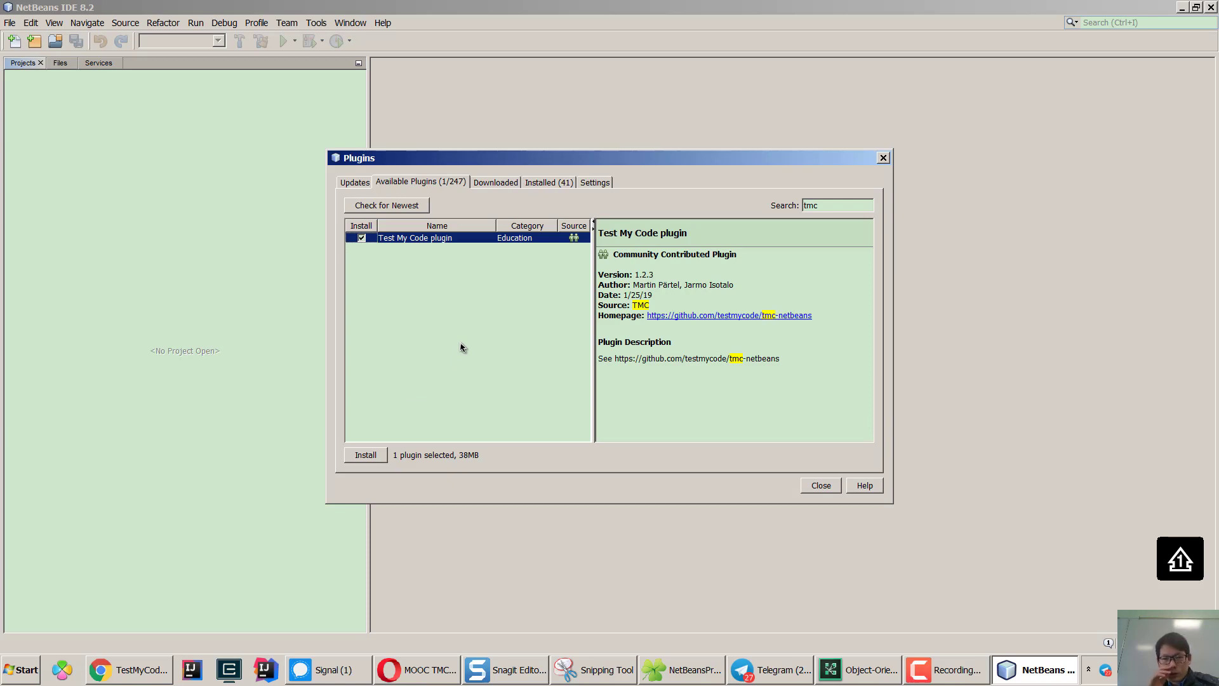
pyautogui.click(600, 184)
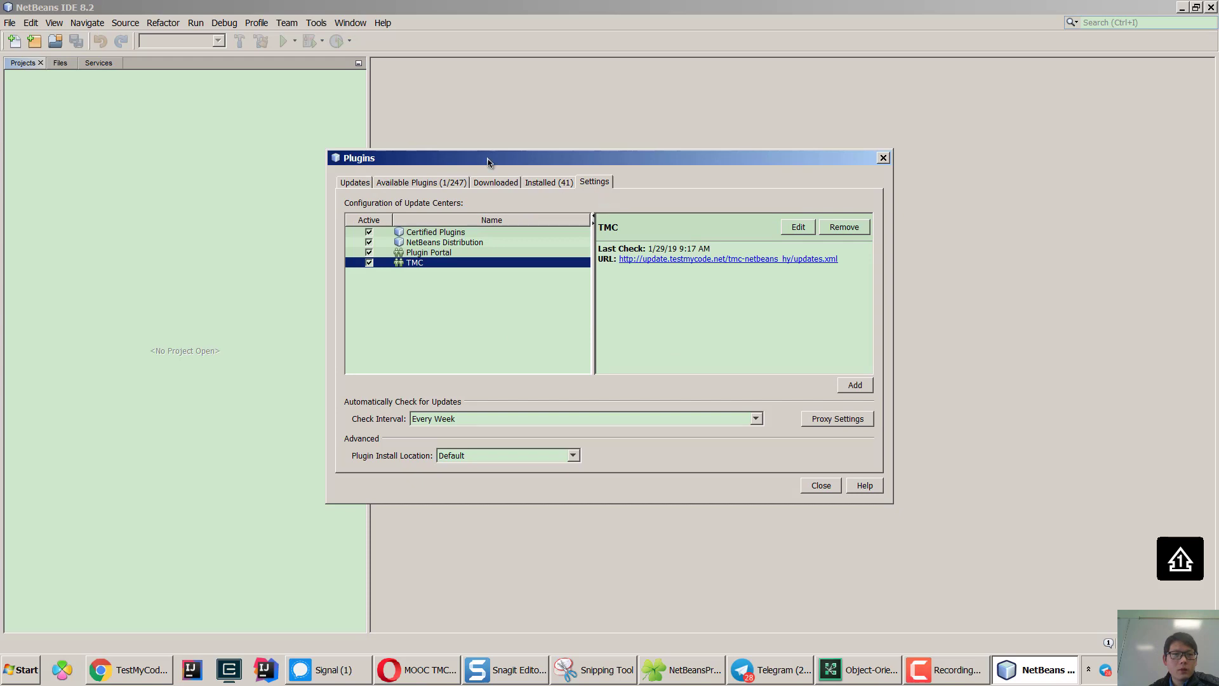
# Reopen Tools > Plugins and inspect the TMC entry in the update center settings.
pyautogui.press('Escape')
pyautogui.click(316, 22)
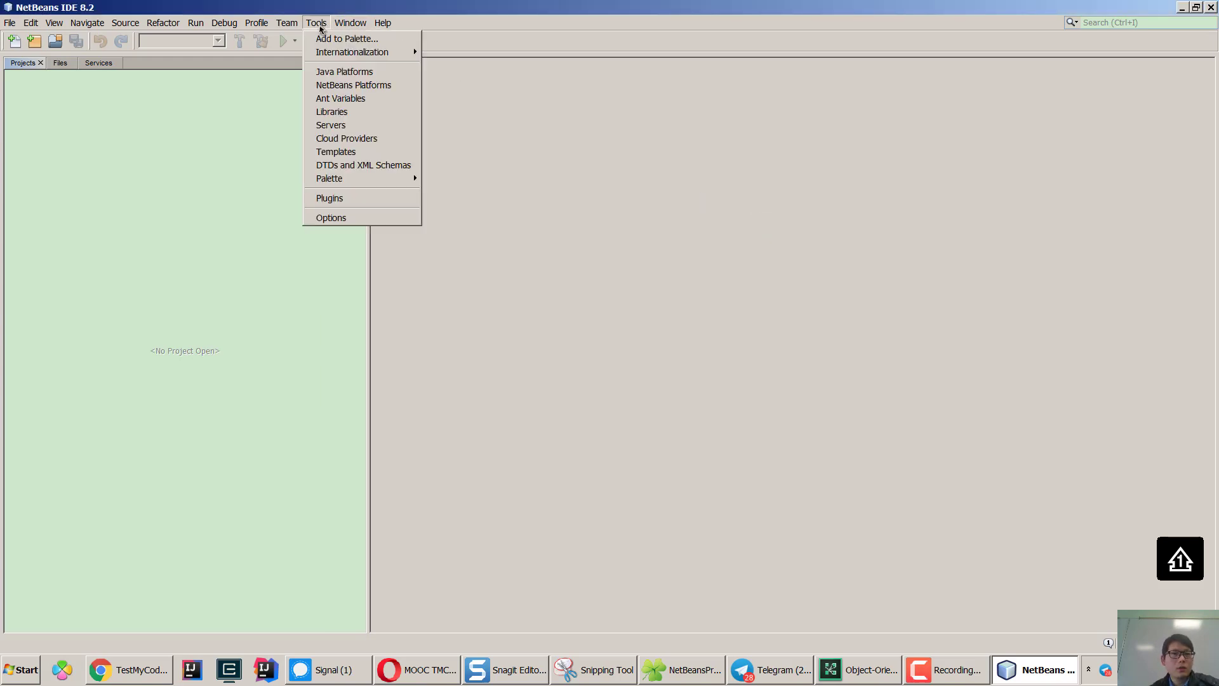
pyautogui.click(339, 197)
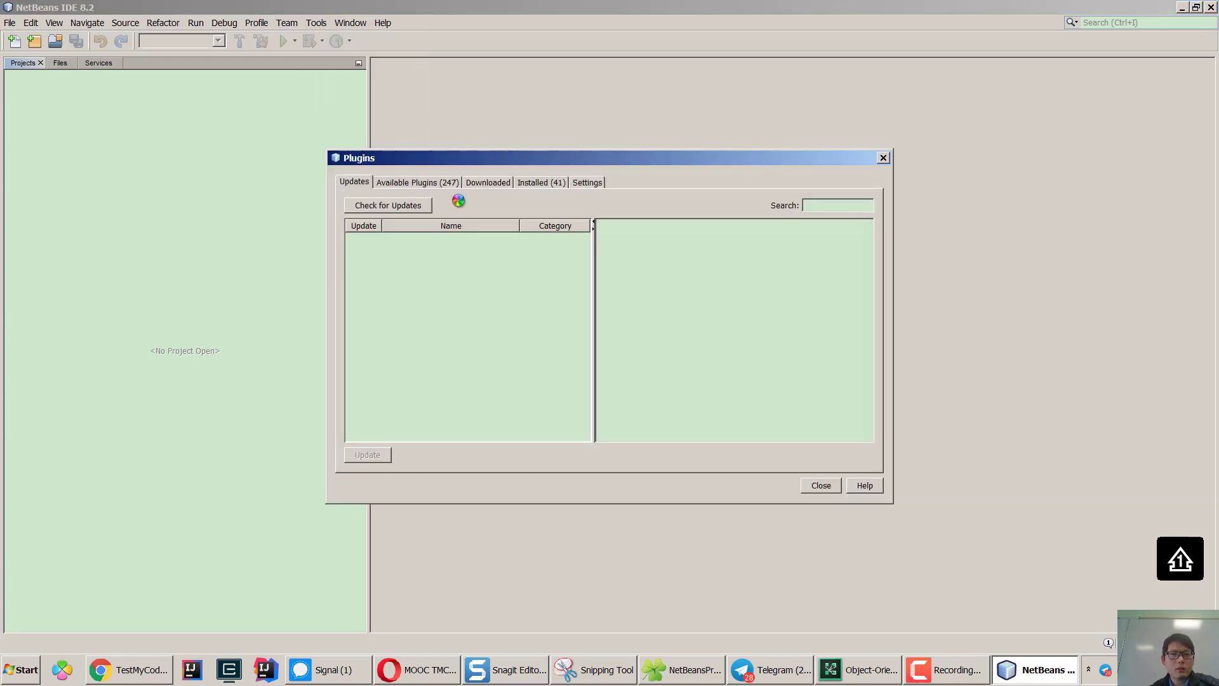
pyautogui.click(586, 182)
pyautogui.click(425, 263)
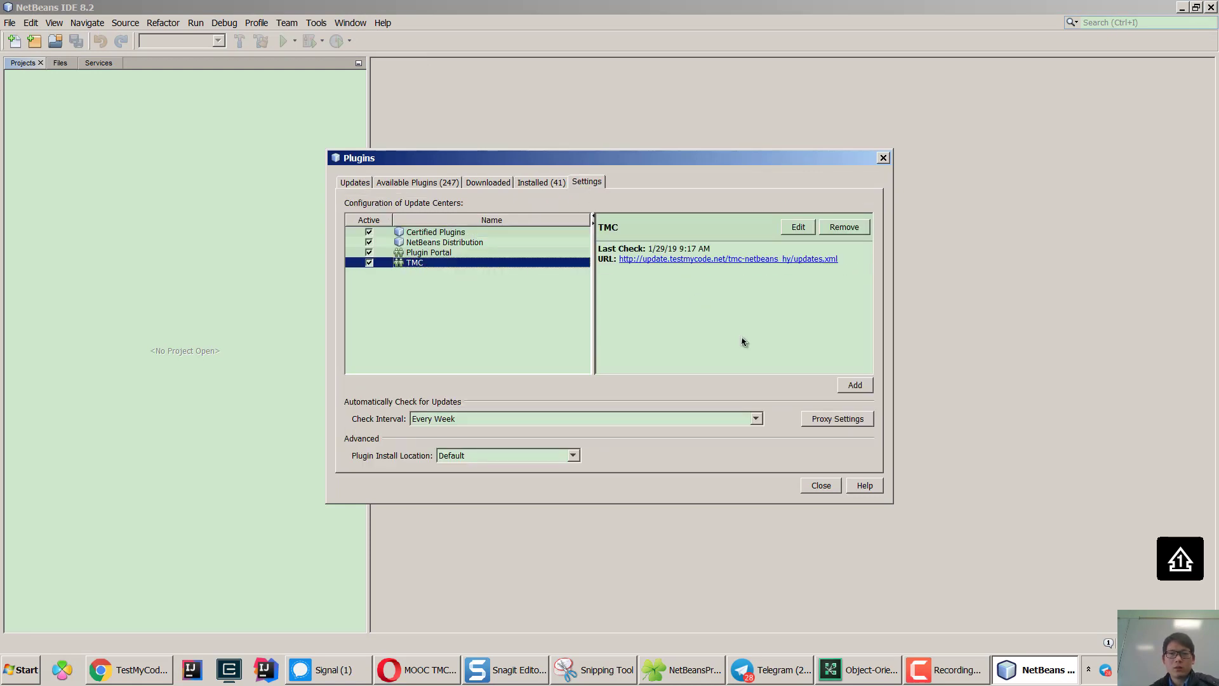
# Fill in a duplicate TMC update center with the updates.xml URL, then cancel it.
pyautogui.click(854, 385)
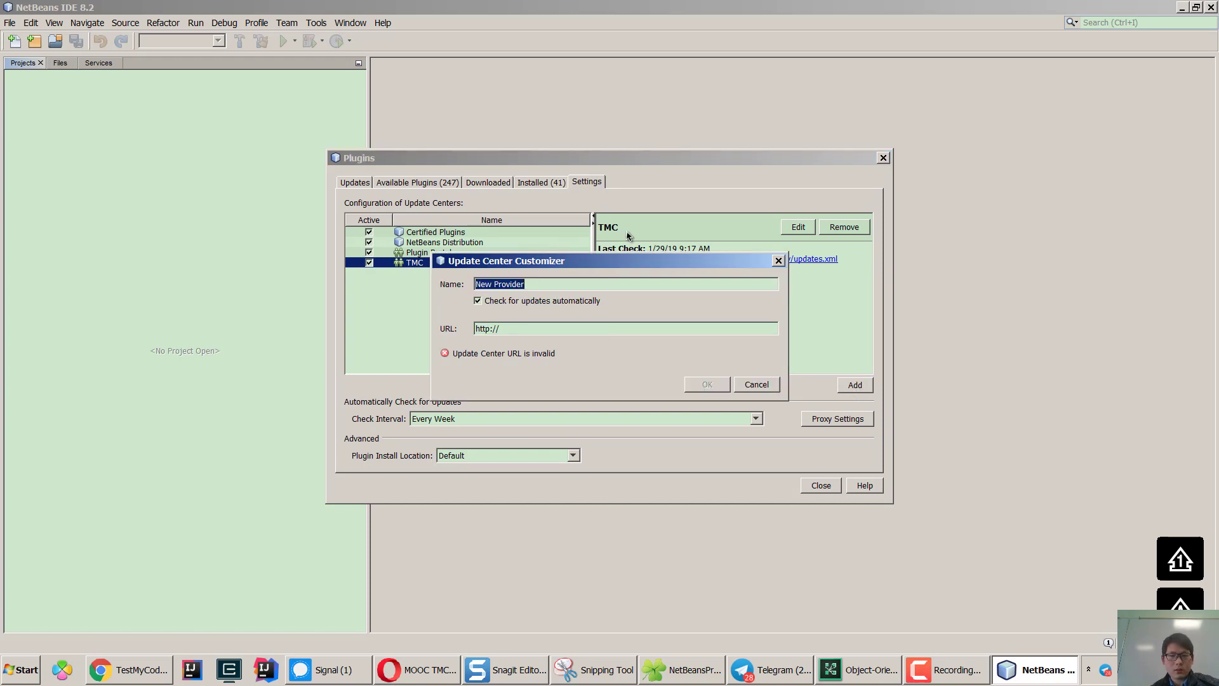
pyautogui.write('TMC')
pyautogui.press('Tab')
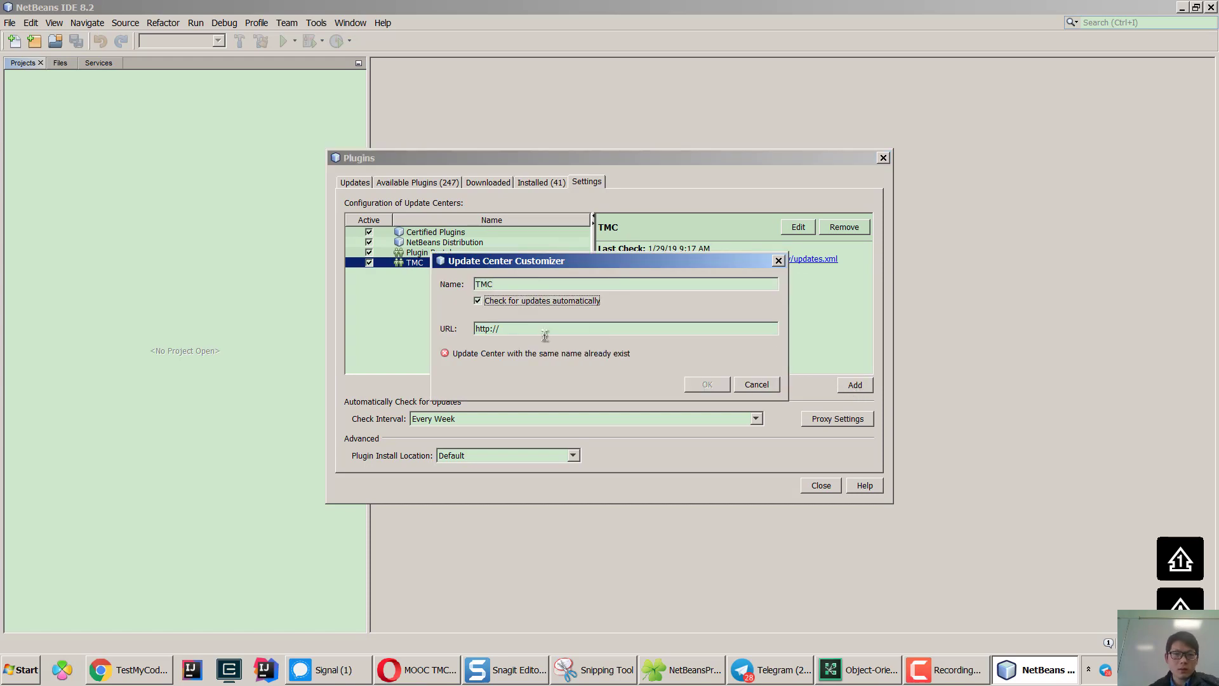
pyautogui.tripleClick(542, 331)
pyautogui.write('http://update.testmycode.net/tmc-netbeans_hy/updates.xml')
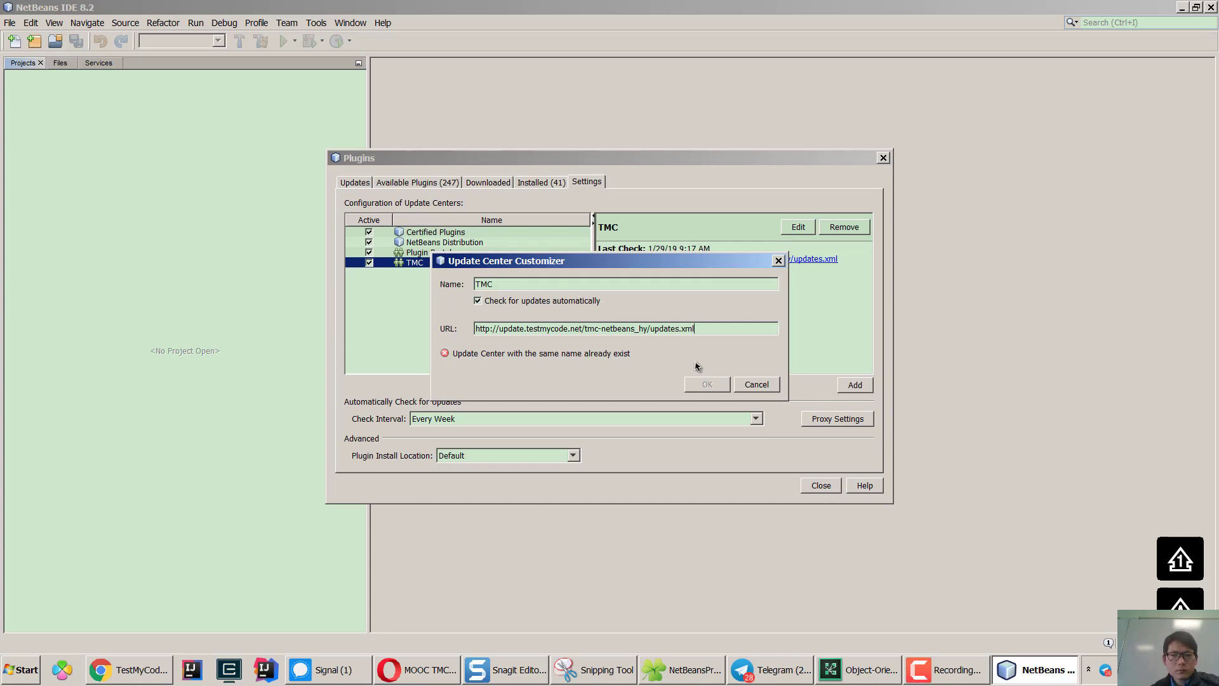
pyautogui.click(755, 385)
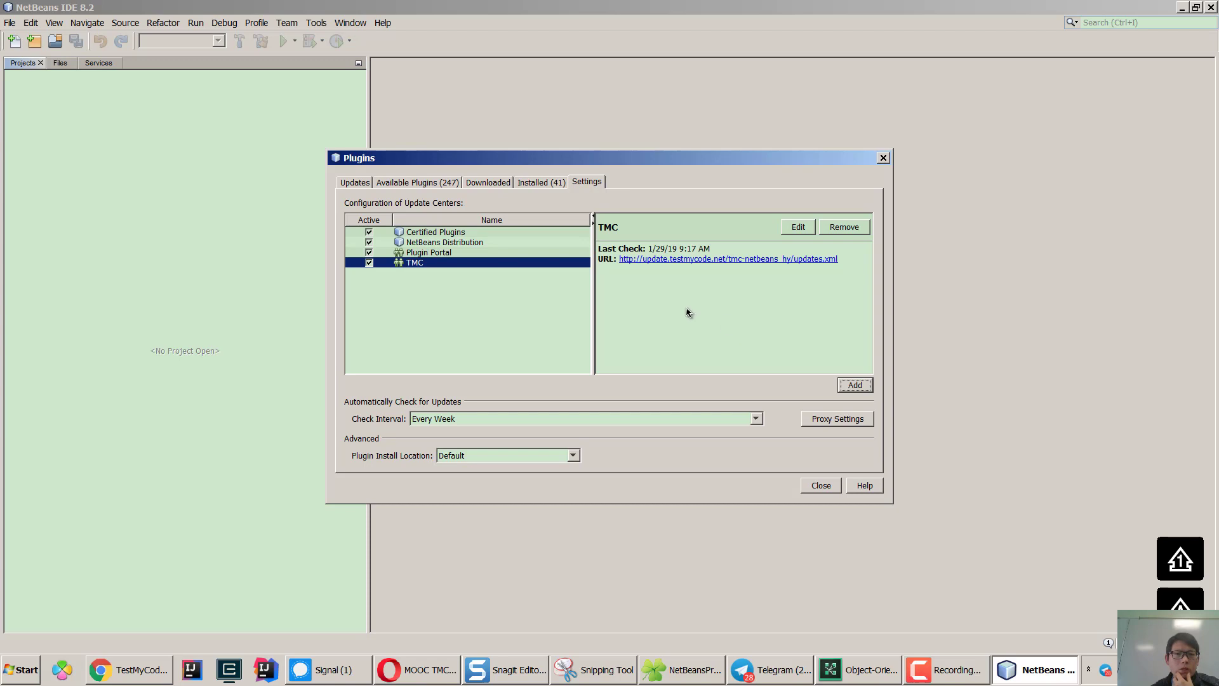
# Browse the Available Plugins list and view the Kotlin plugin's details.
pyautogui.click(406, 182)
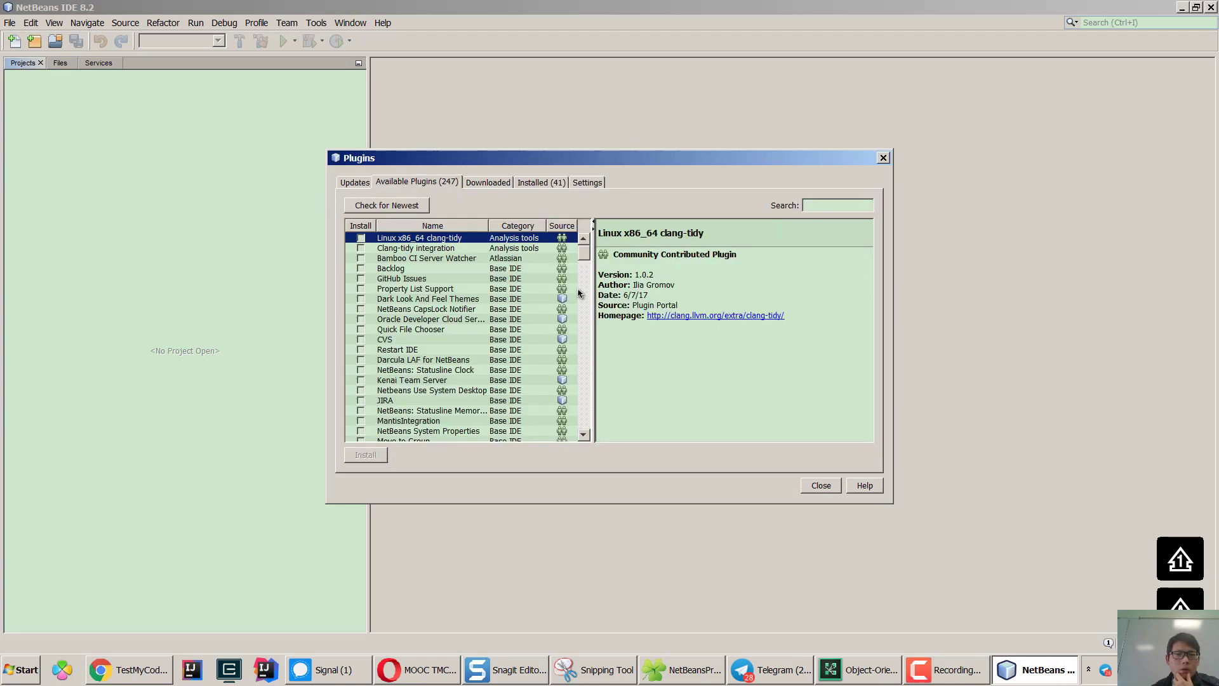
pyautogui.moveTo(586, 258); pyautogui.dragTo(586, 359)
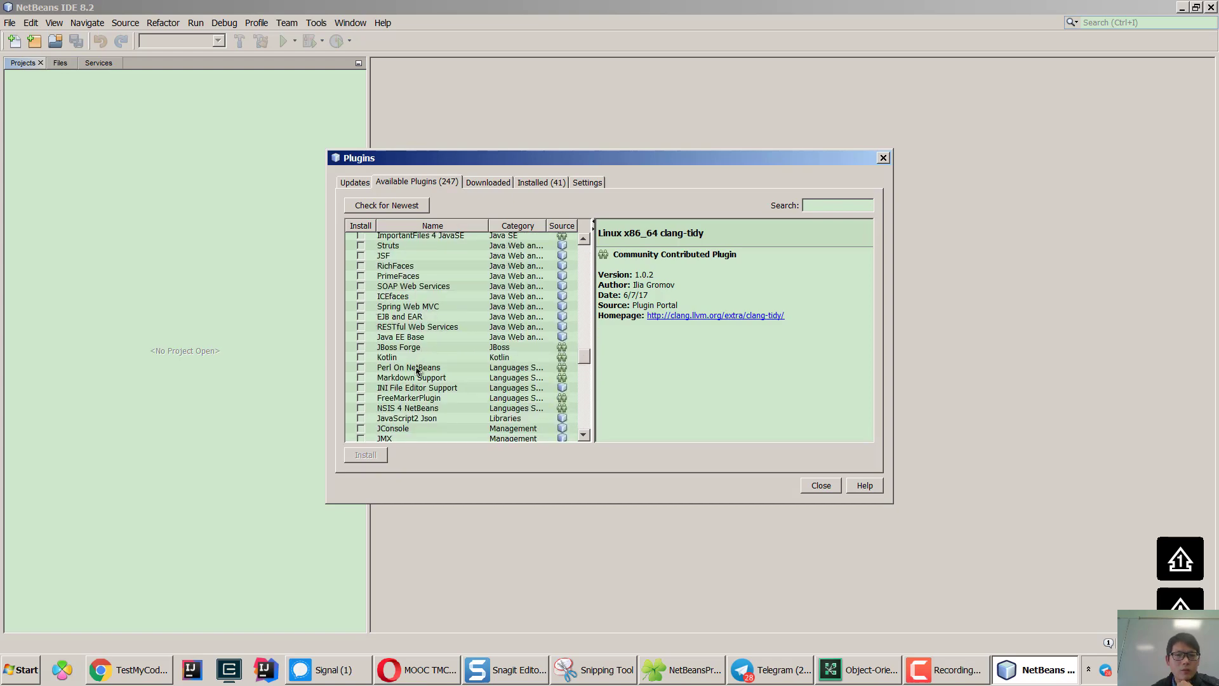
pyautogui.click(394, 357)
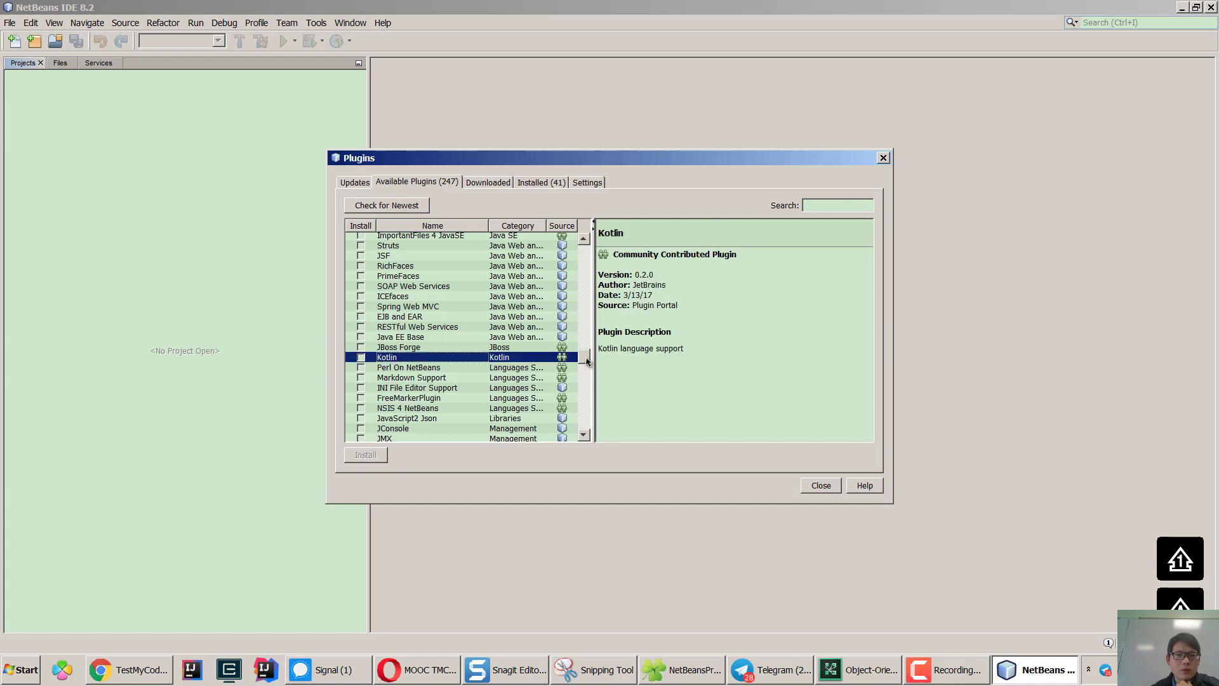
pyautogui.moveTo(587, 361); pyautogui.dragTo(585, 437)
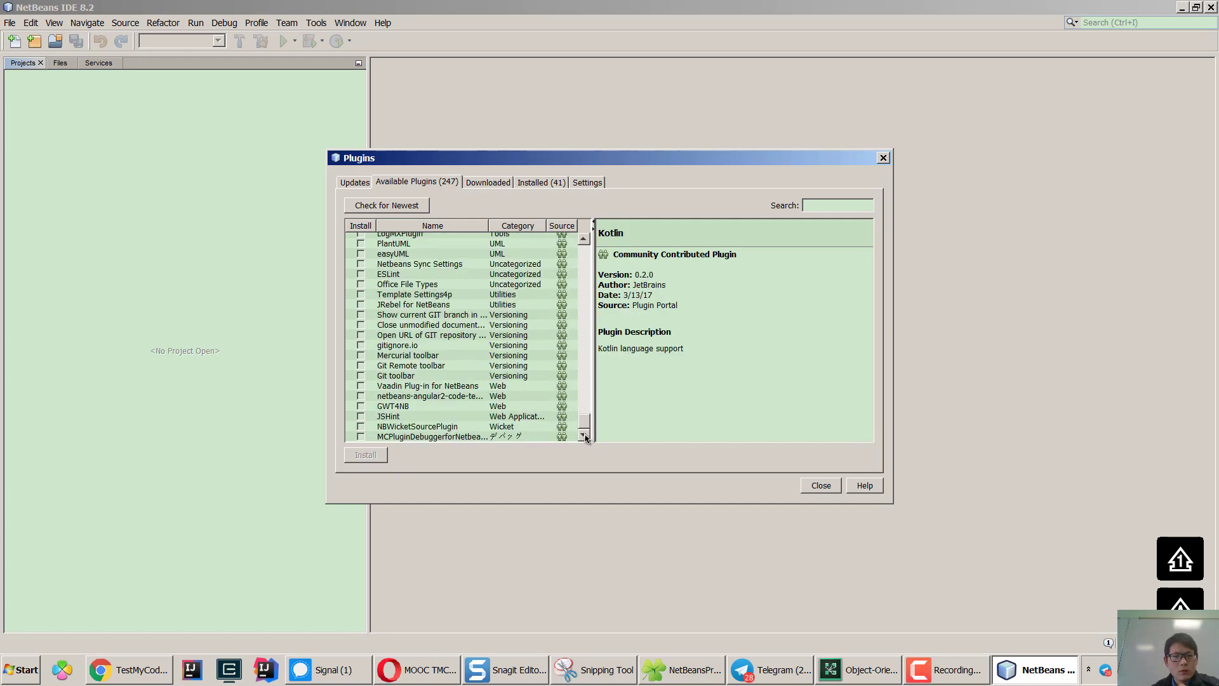
pyautogui.scroll(6, 582, 383)
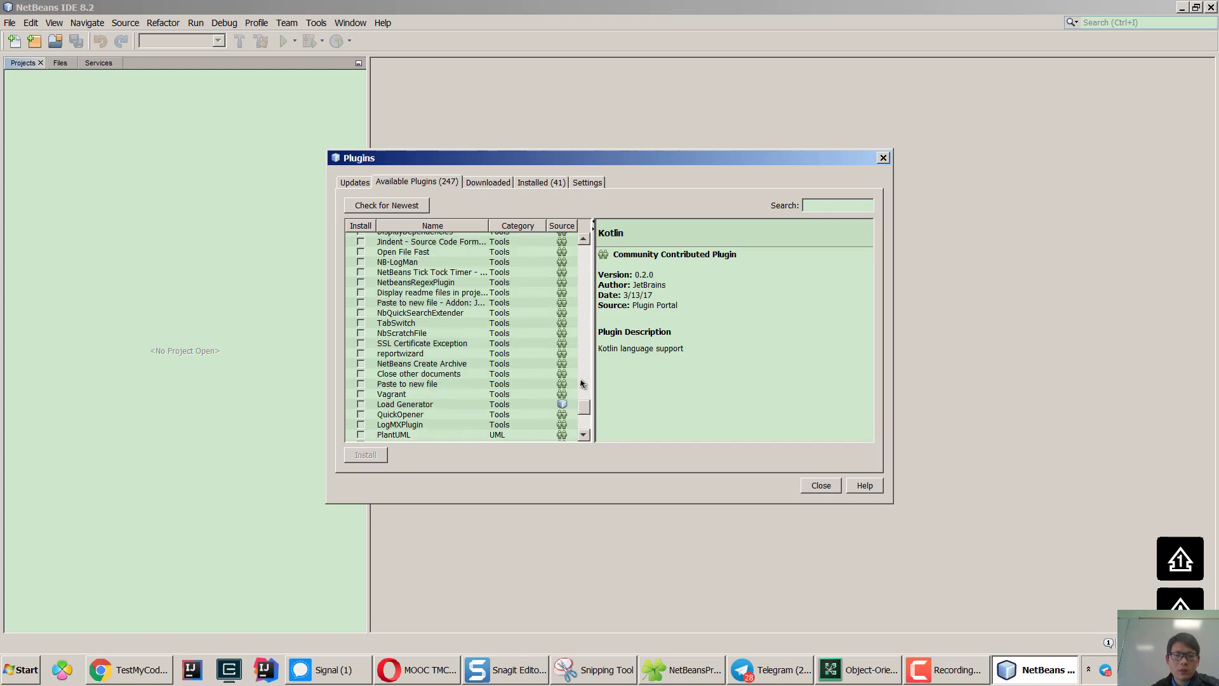
pyautogui.moveTo(583, 405); pyautogui.dragTo(574, 243)
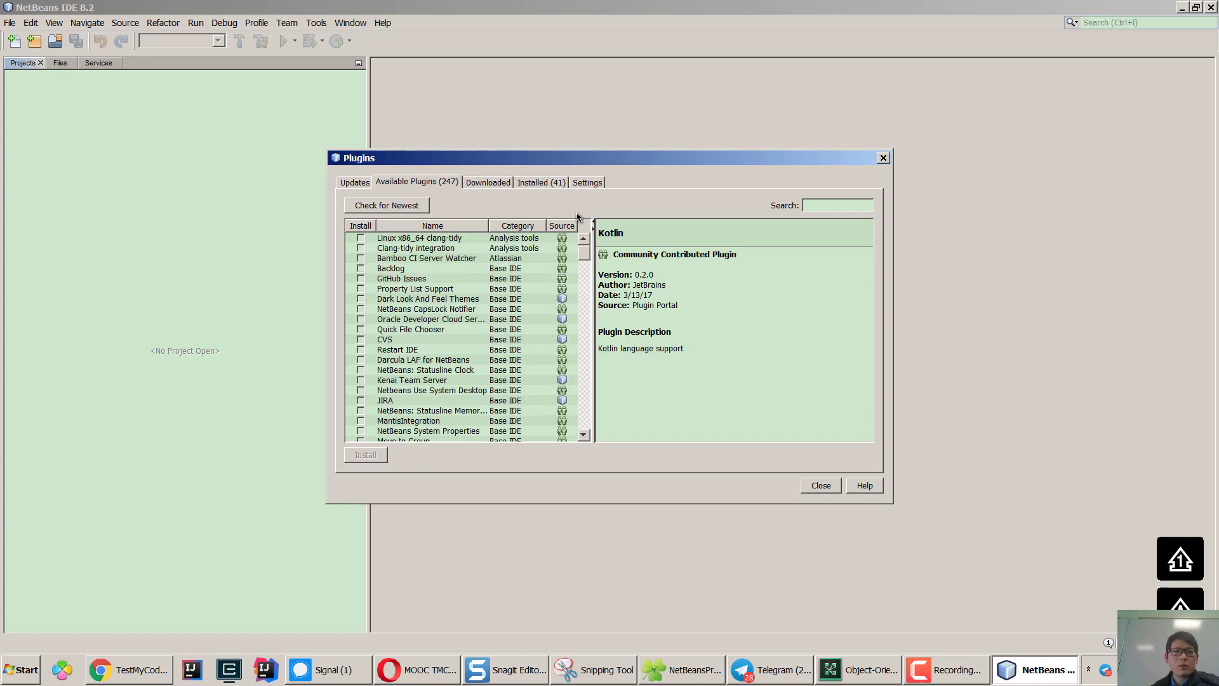
# Search for 'tmc', tick the Test My Code plugin, and start the installer.
pyautogui.click(843, 207)
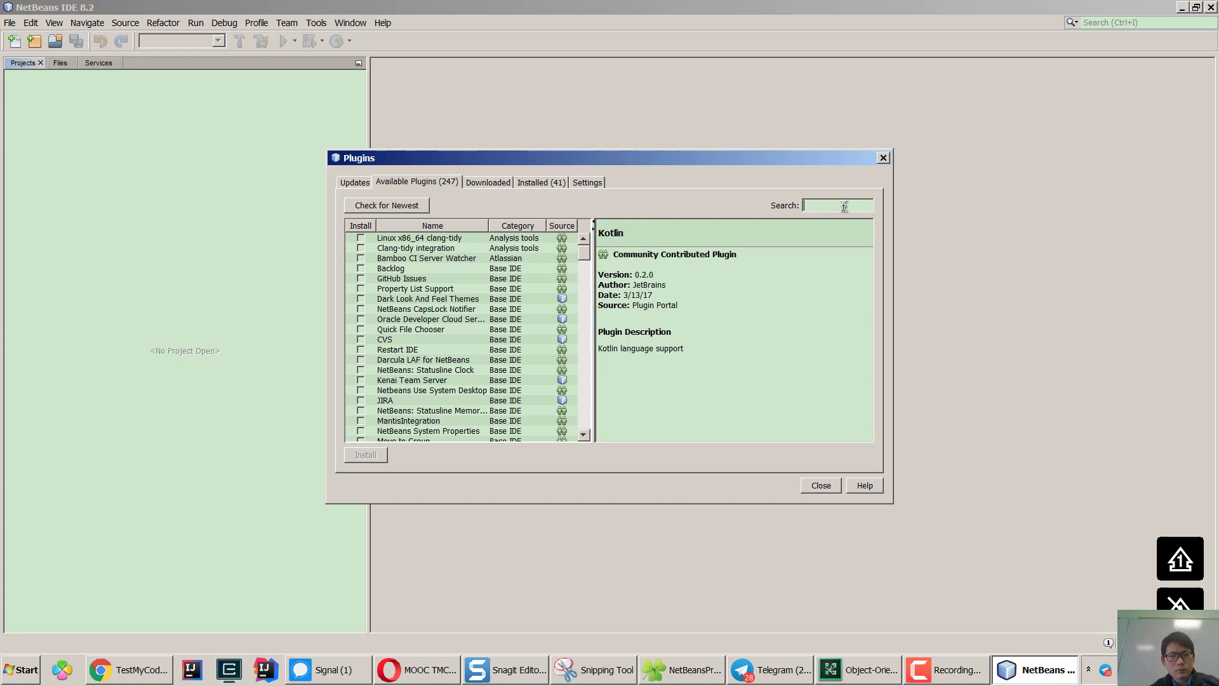
pyautogui.write('tmc')
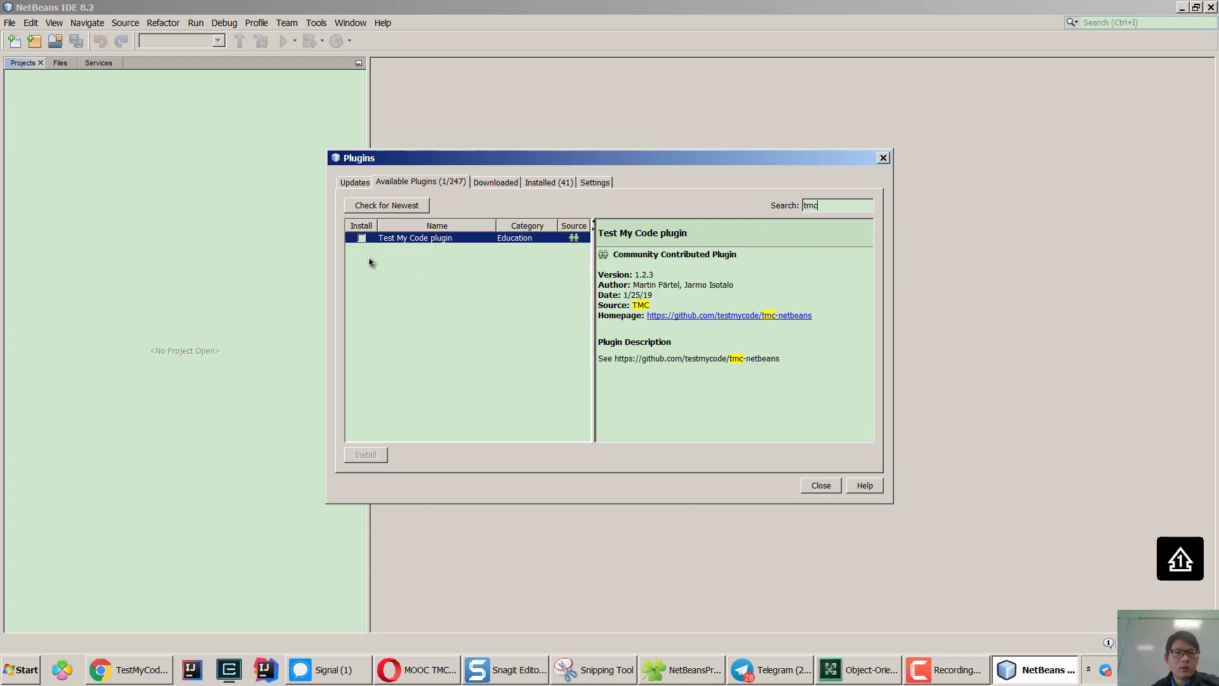
pyautogui.click(362, 238)
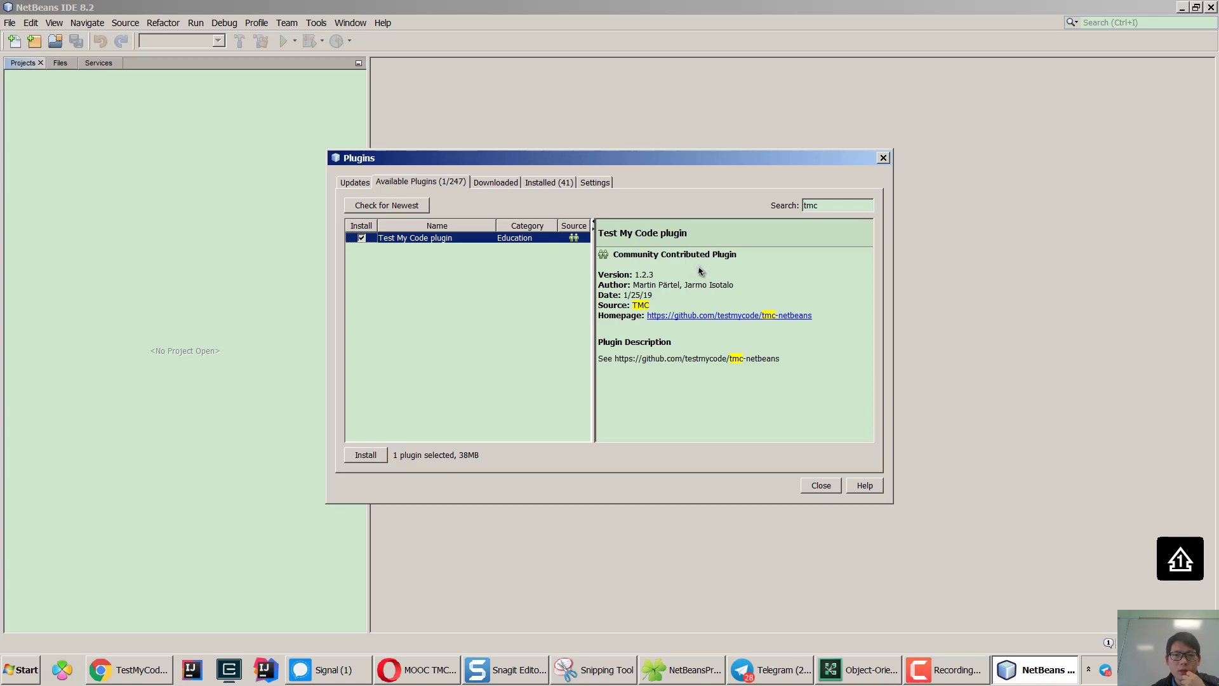
pyautogui.click(373, 457)
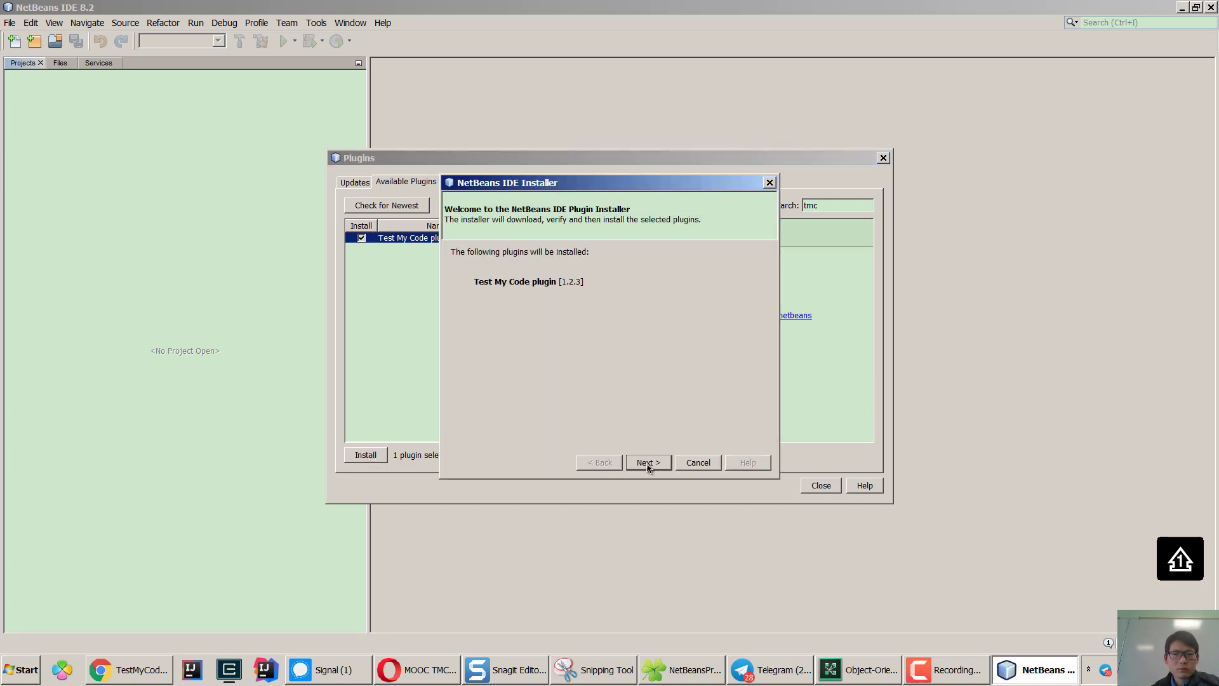
# Accept the license, install Test My Code past the unsigned warning, and restart the IDE now.
pyautogui.click(648, 463)
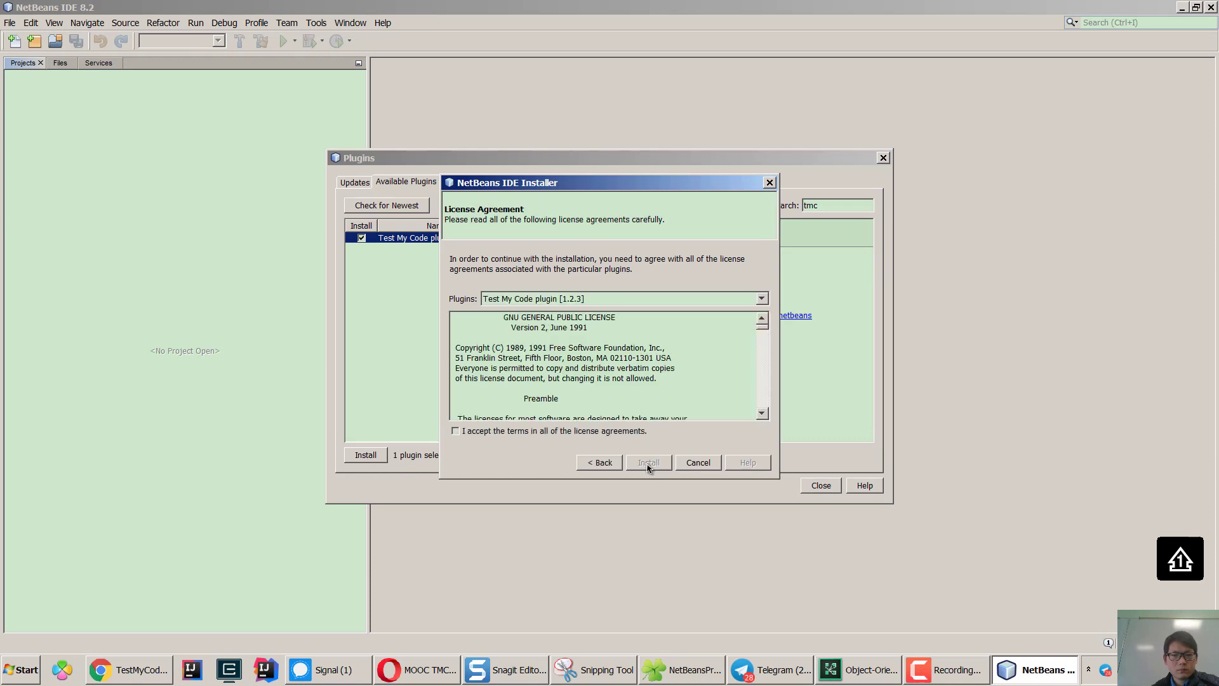
pyautogui.click(477, 432)
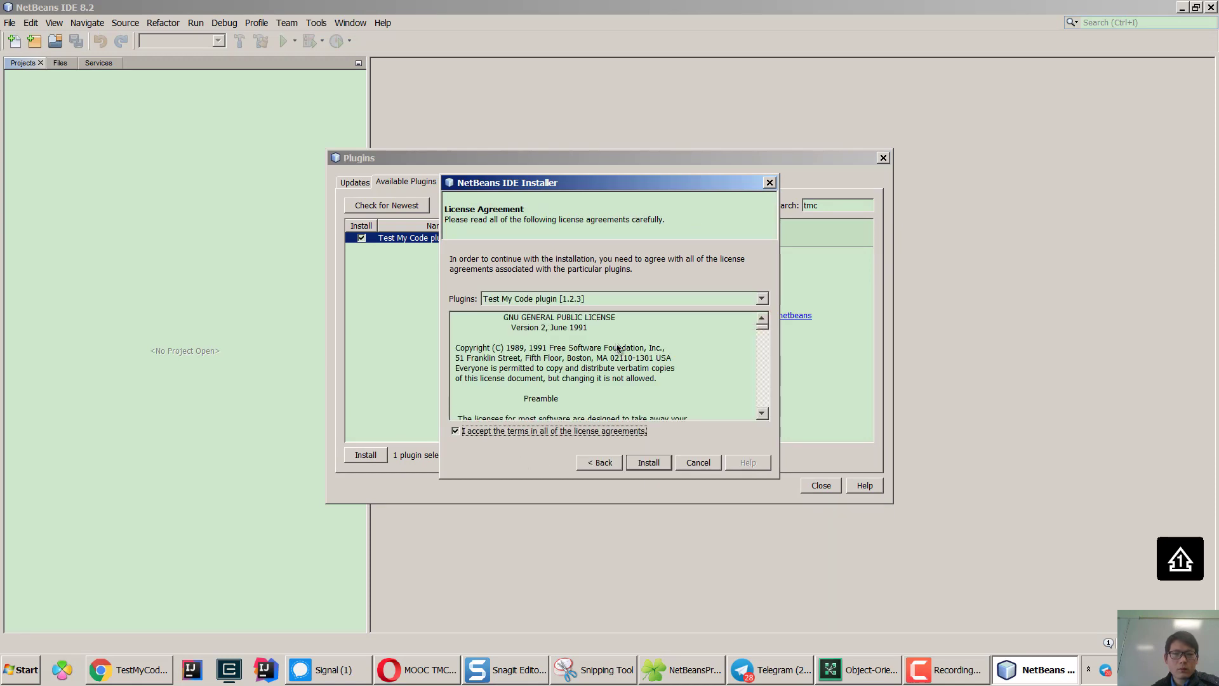
pyautogui.click(646, 467)
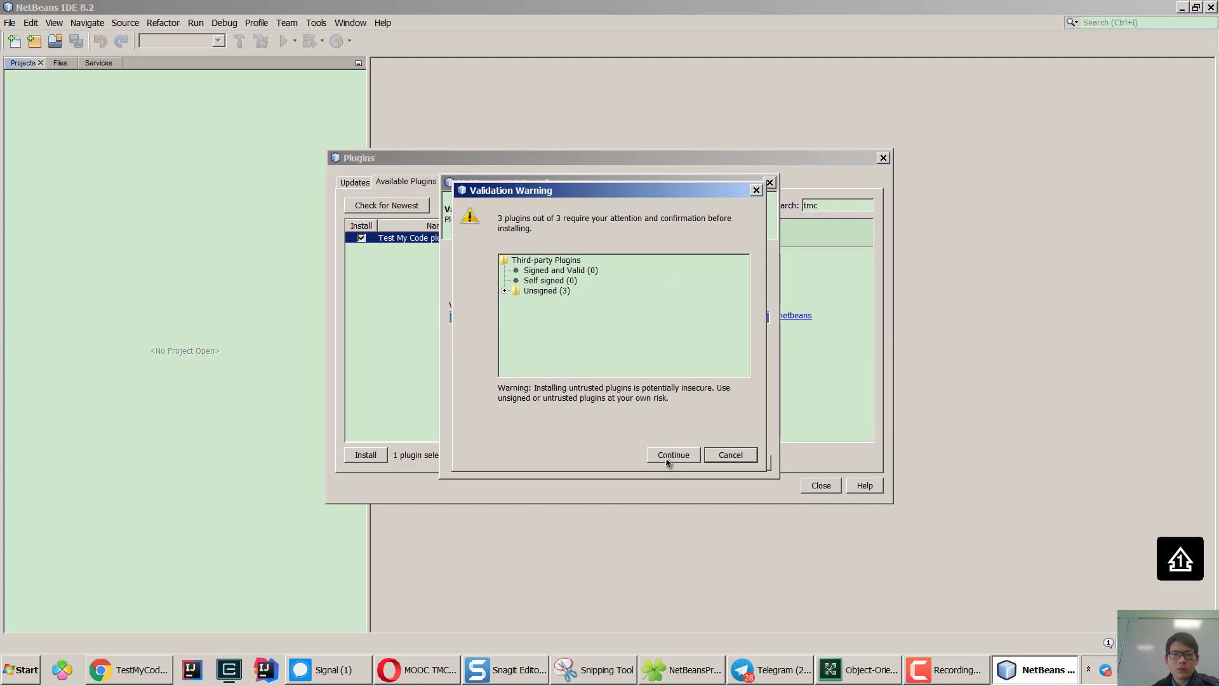
pyautogui.click(667, 461)
pyautogui.click(669, 456)
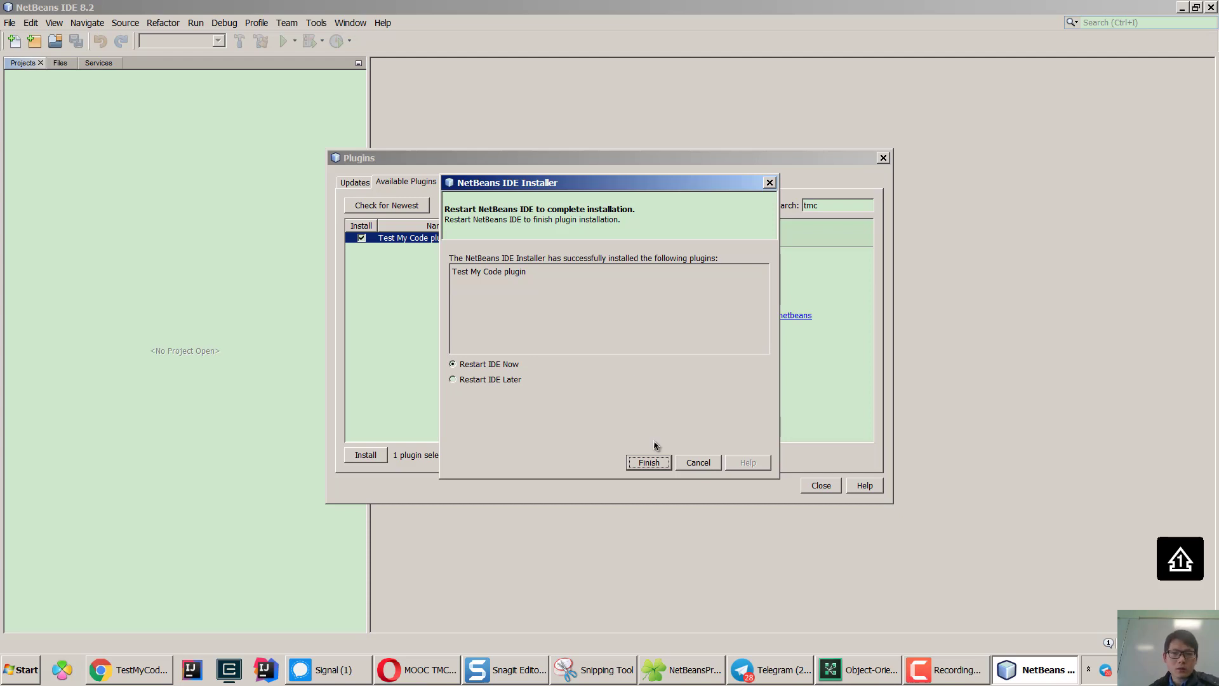
pyautogui.click(648, 462)
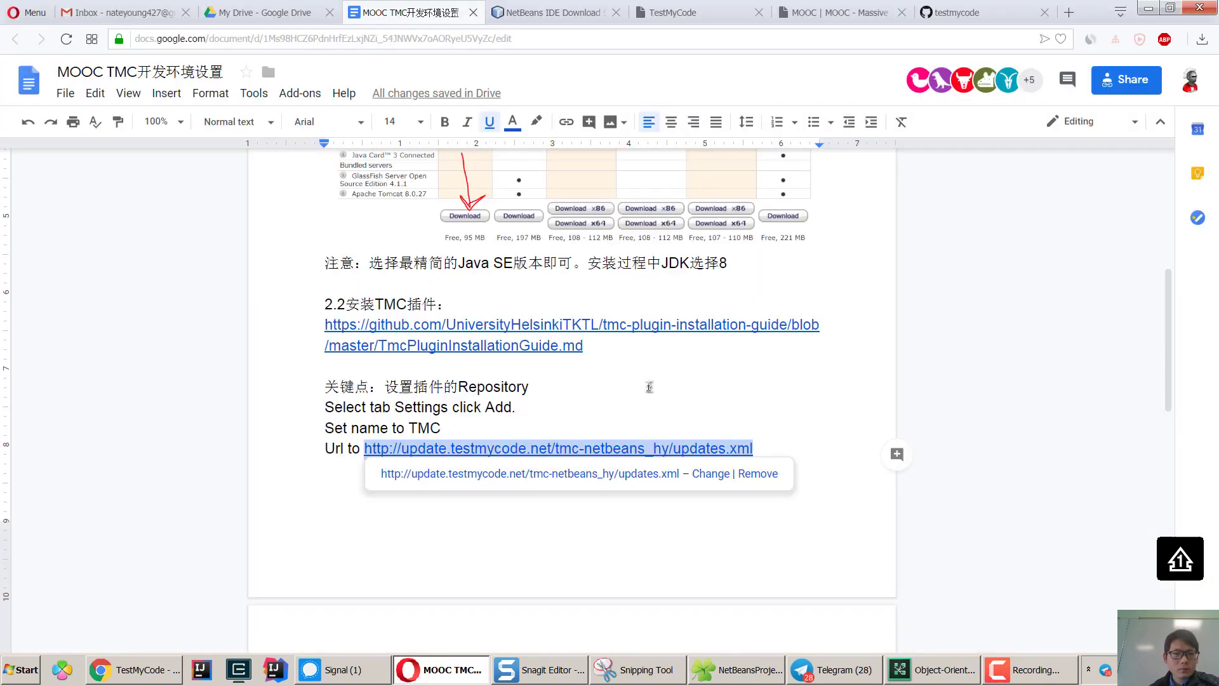
# Dismiss the updates.xml link preview in the Google Docs setup notes.
pyautogui.click(508, 413)
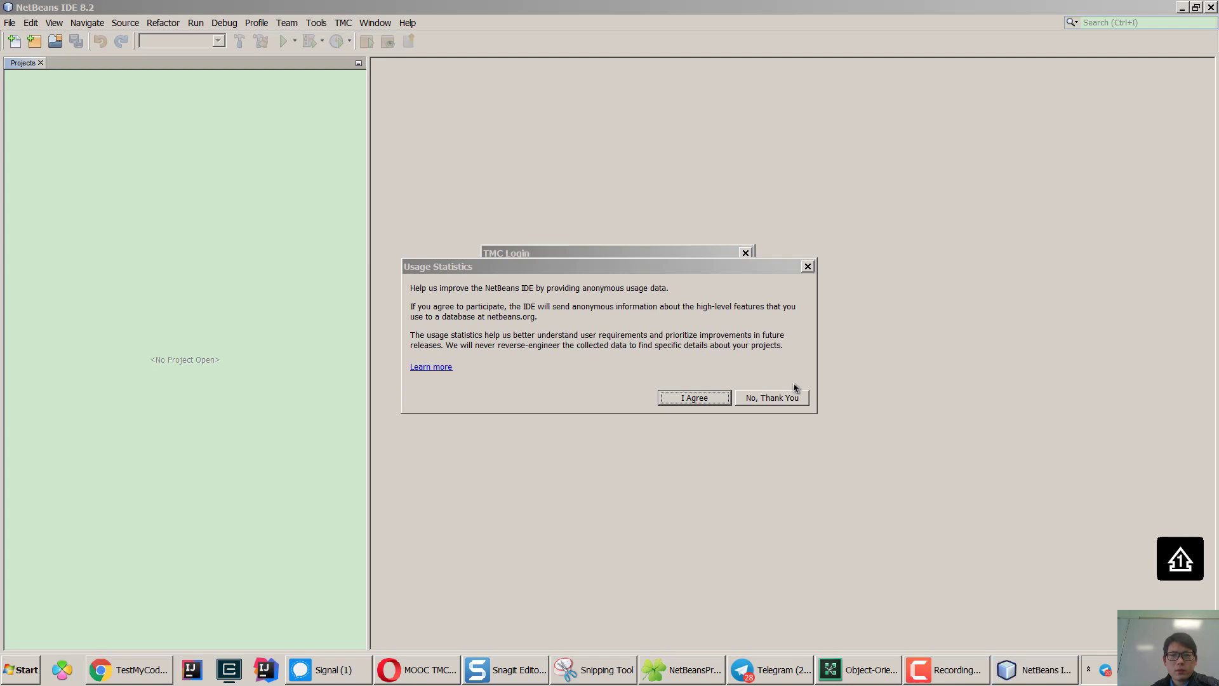
# Choose No, Thank You on usage statistics and focus the TMC Login username field.
pyautogui.click(785, 402)
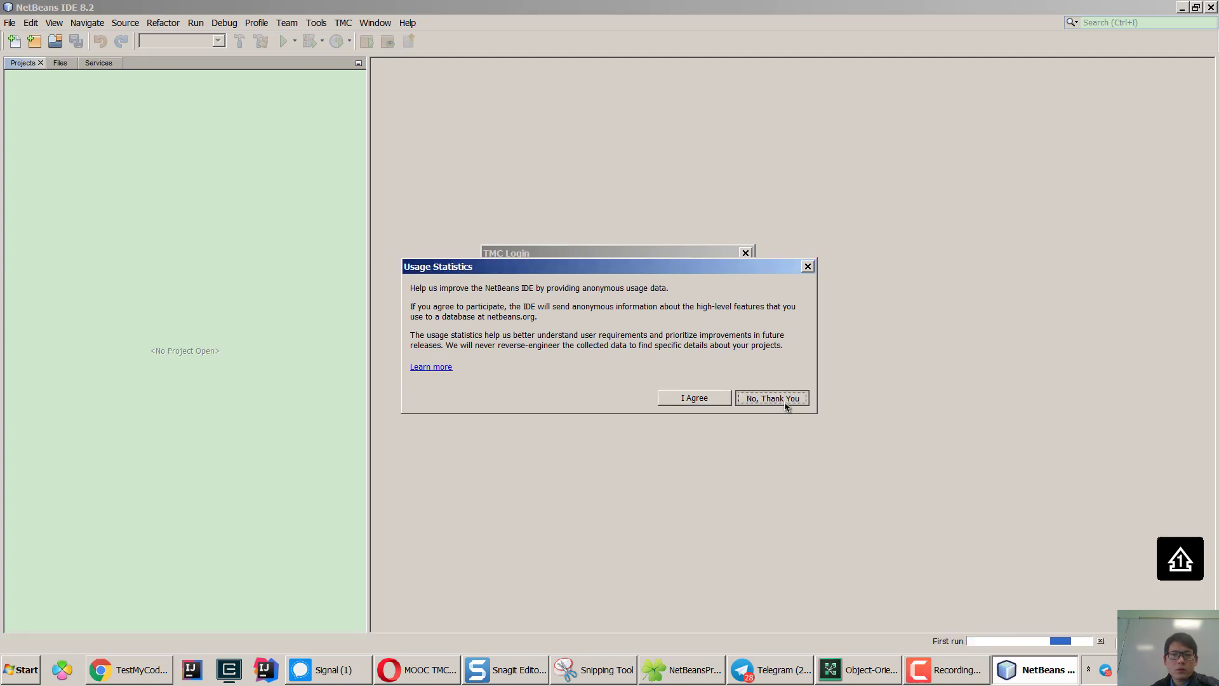
pyautogui.click(604, 253)
pyautogui.click(629, 335)
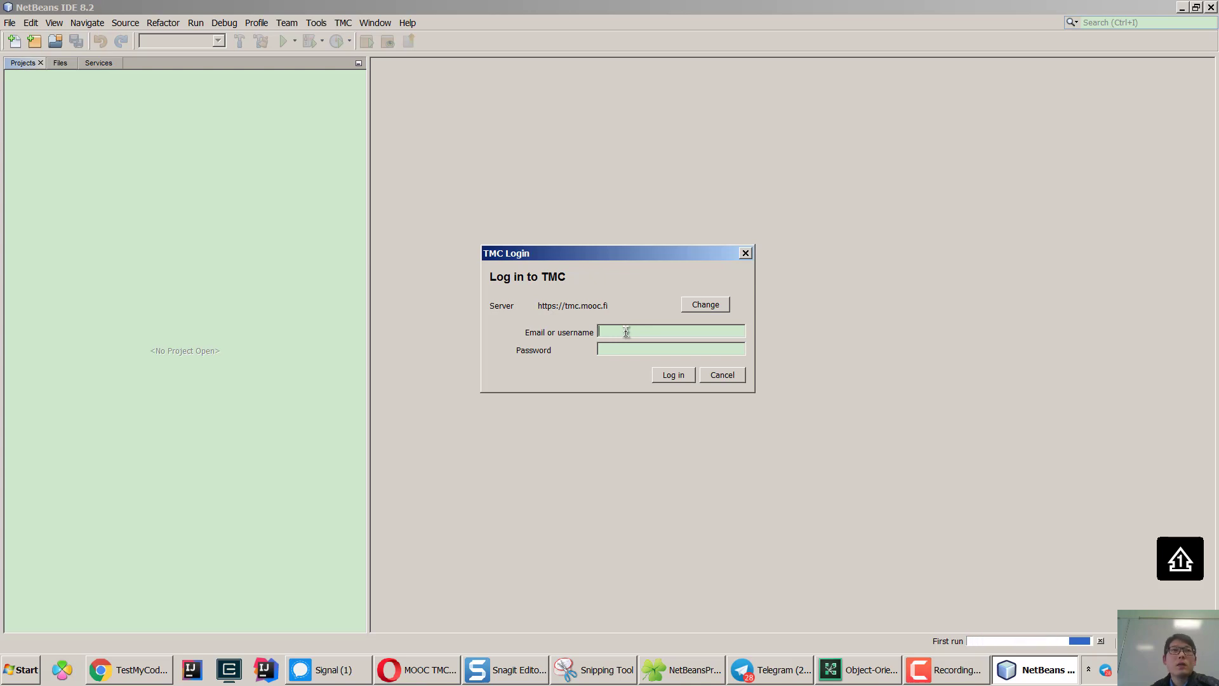
pyautogui.write('ny')
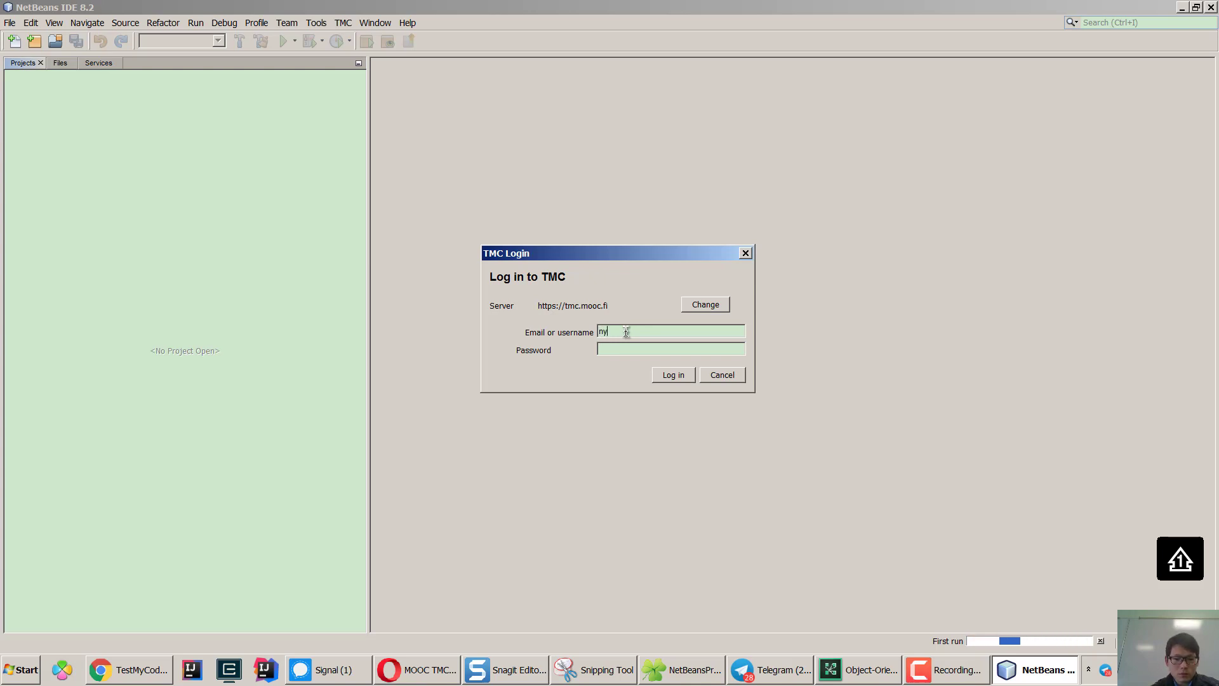
pyautogui.write('83427')
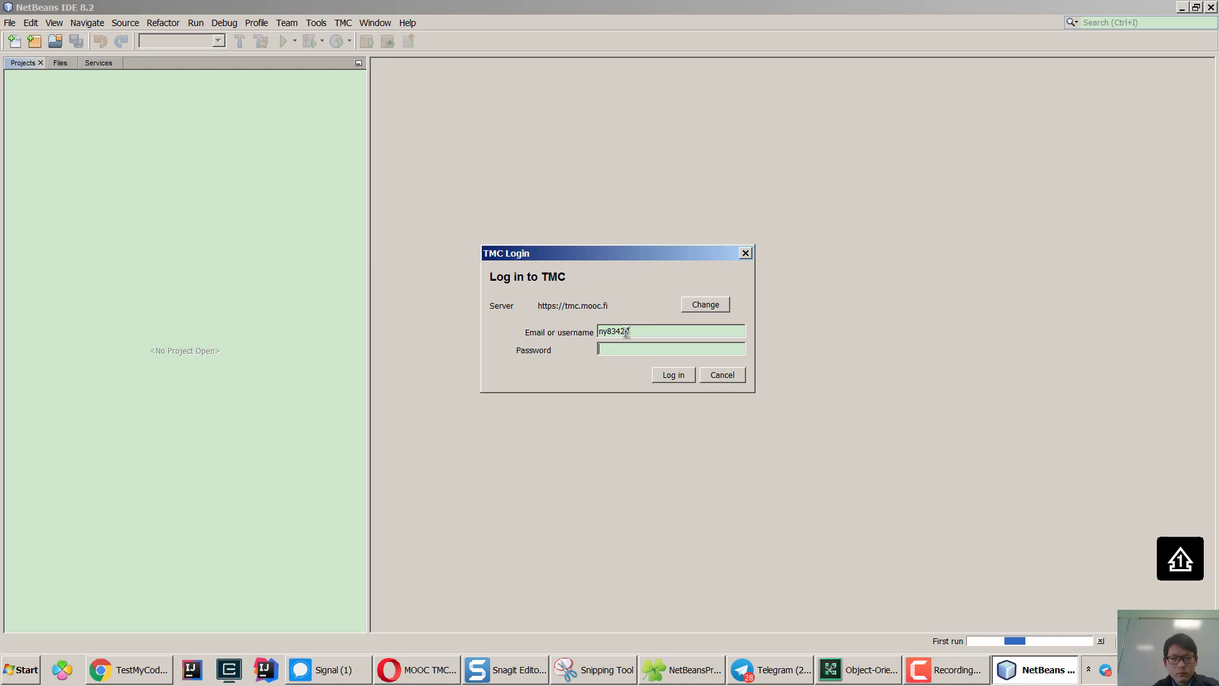
pyautogui.write('***')
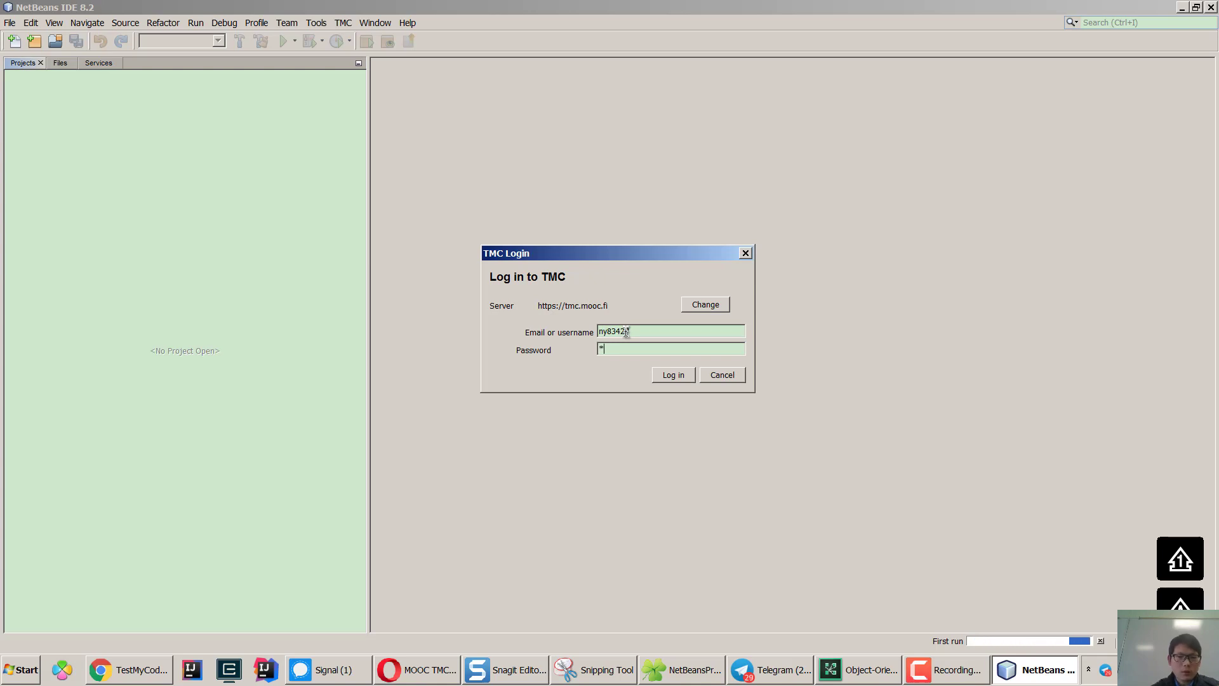
pyautogui.write('***')
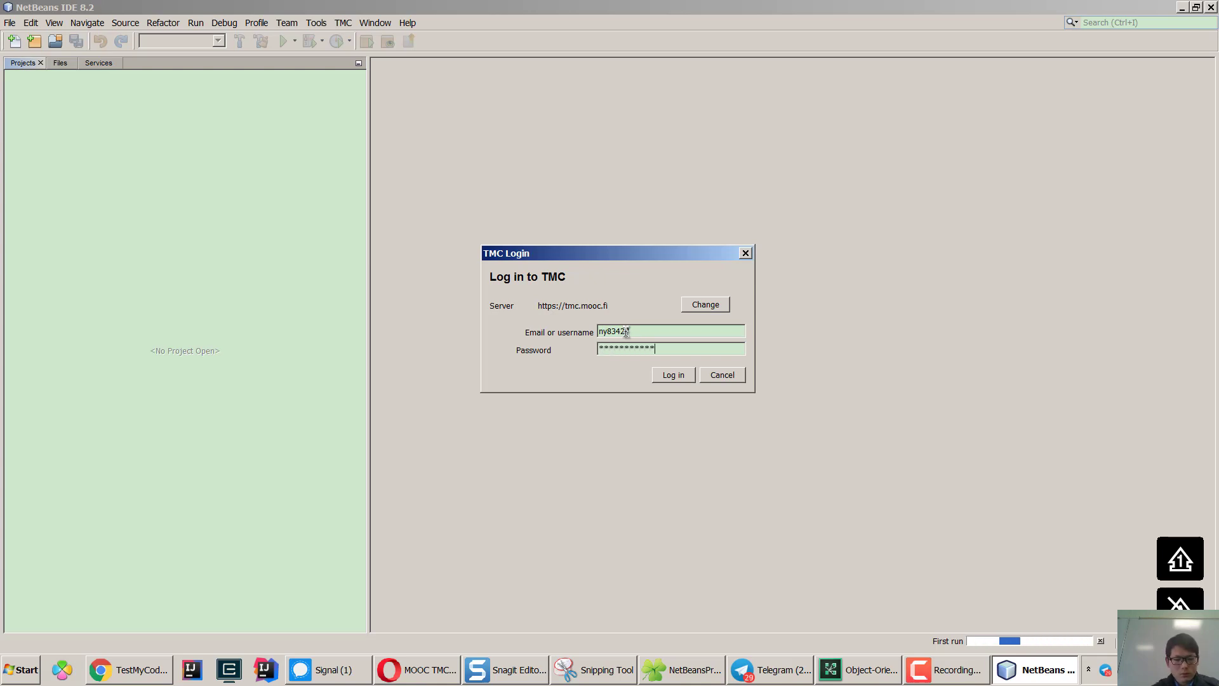
pyautogui.write('*')
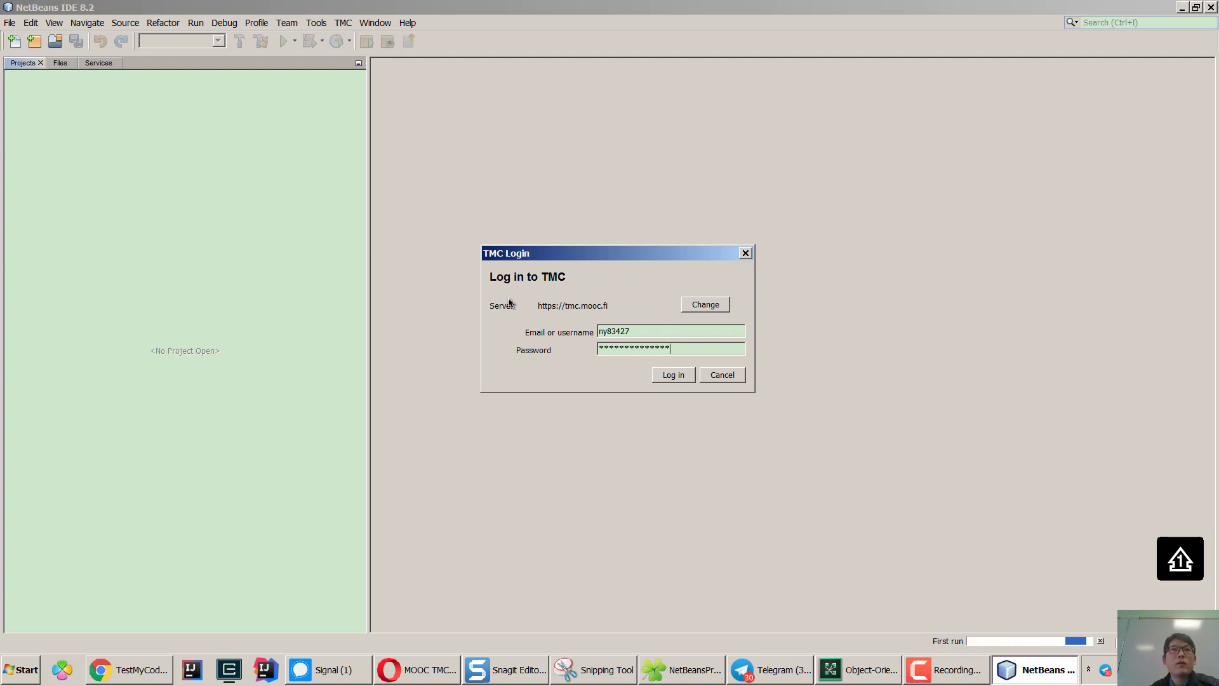
pyautogui.click(671, 375)
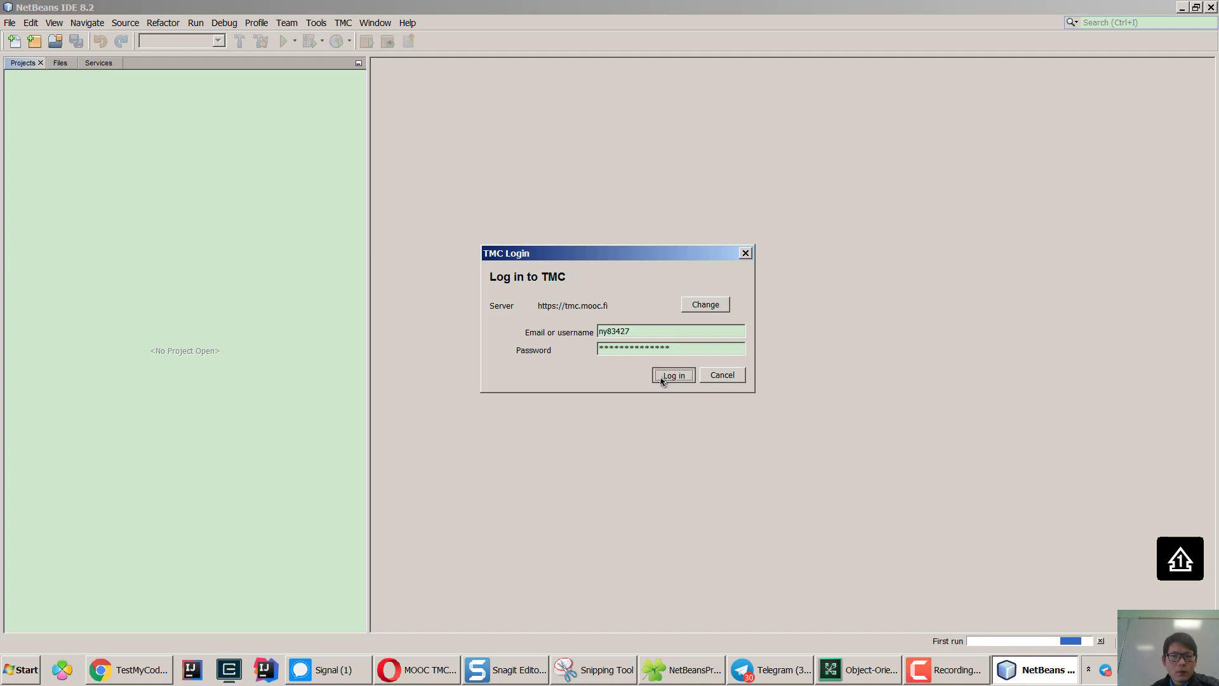